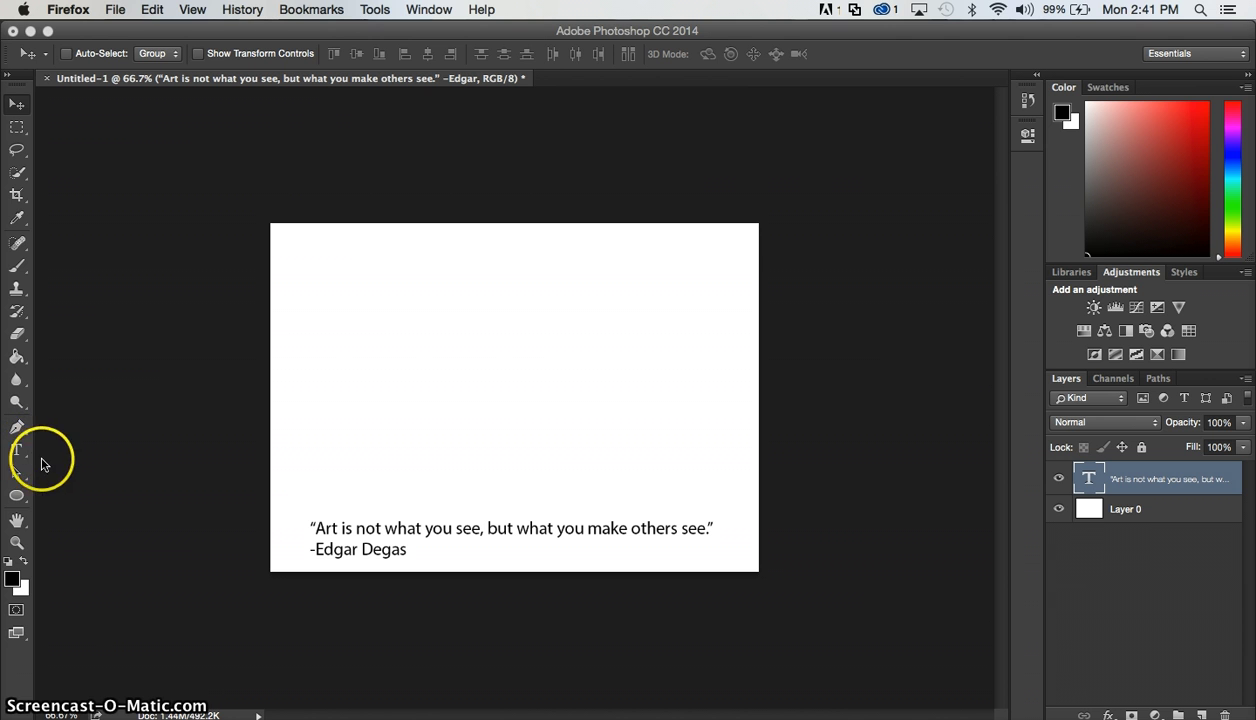
Step: Add the horizontal text "Art" near the canvas's upper-left corner, and delete its layer
left_click(16, 455)
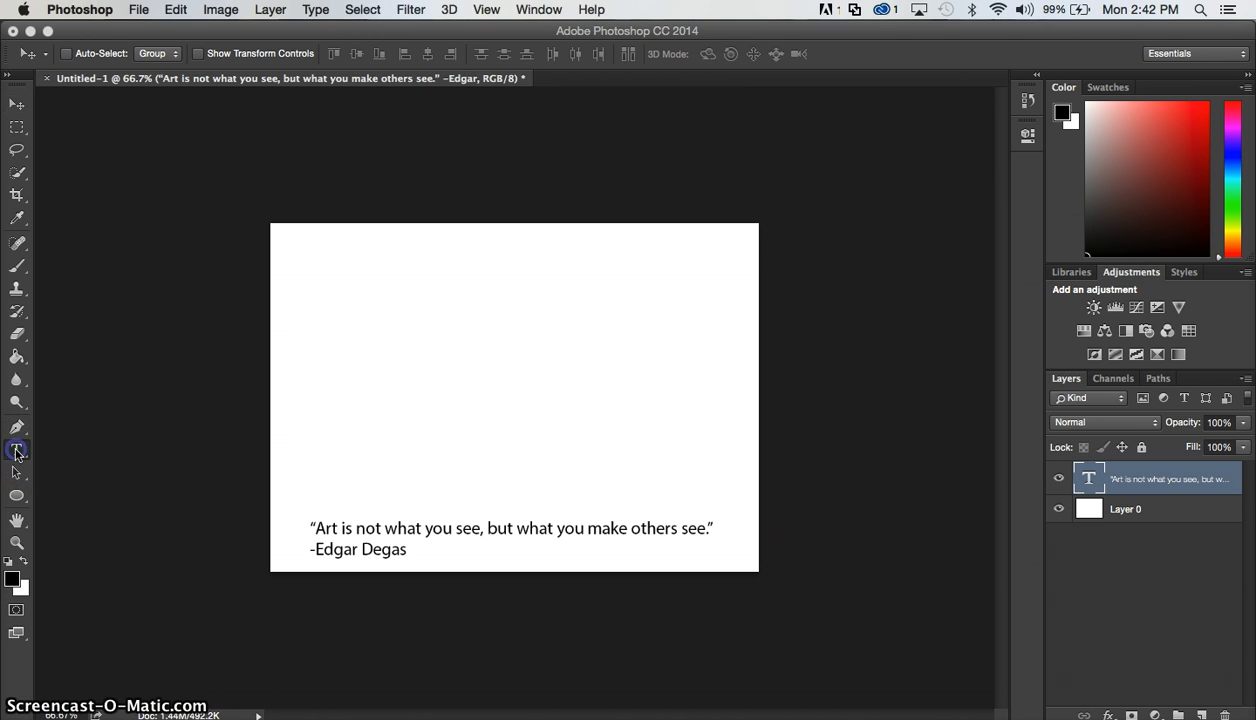
left_click(27, 459)
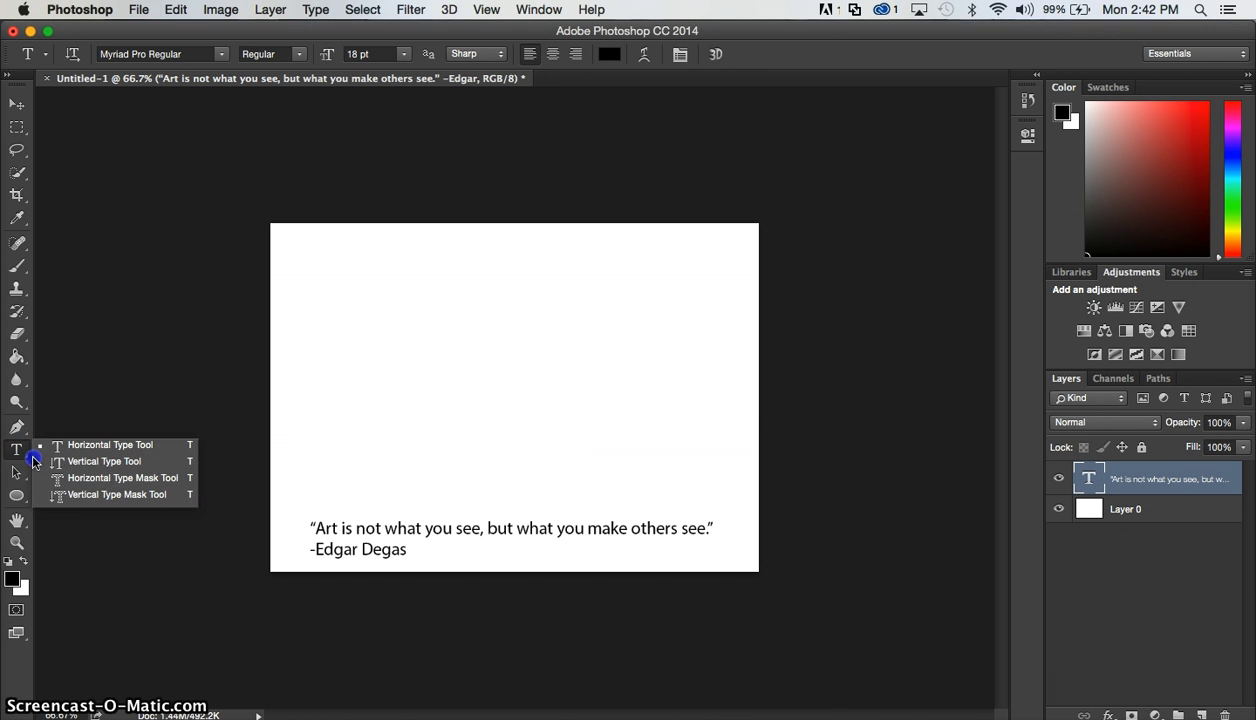
left_click(110, 445)
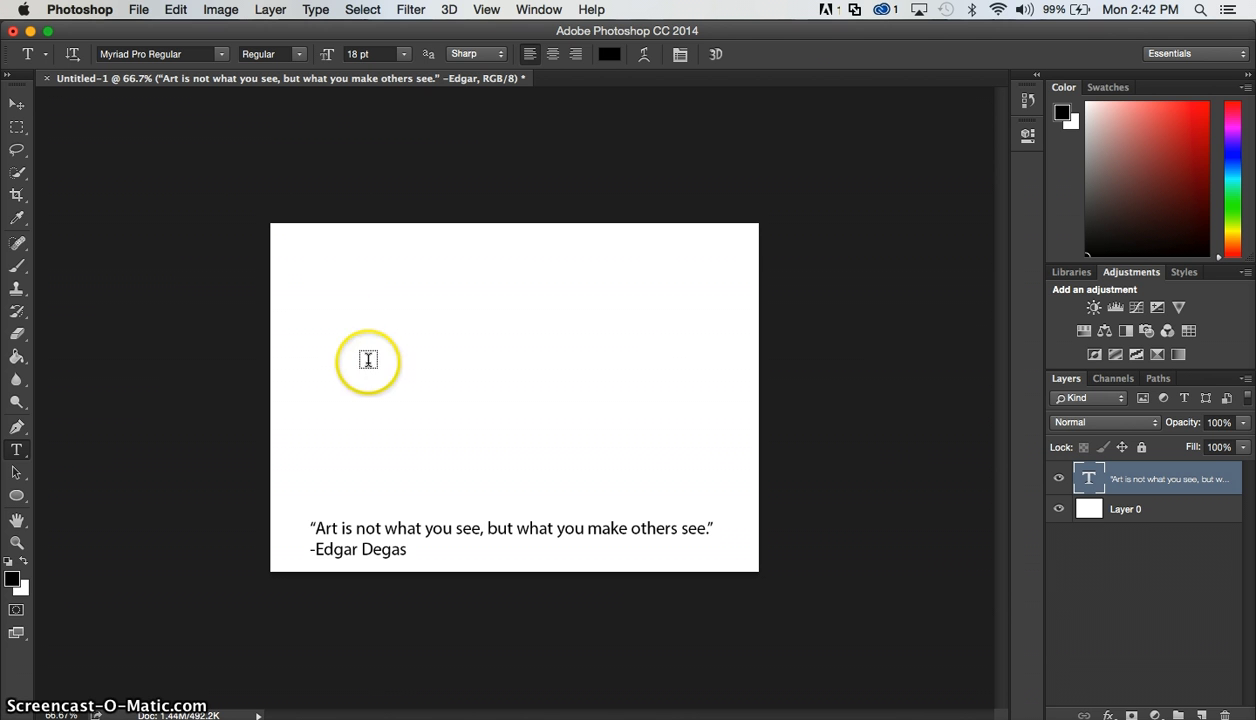
left_click(310, 262)
left_click(310, 262)
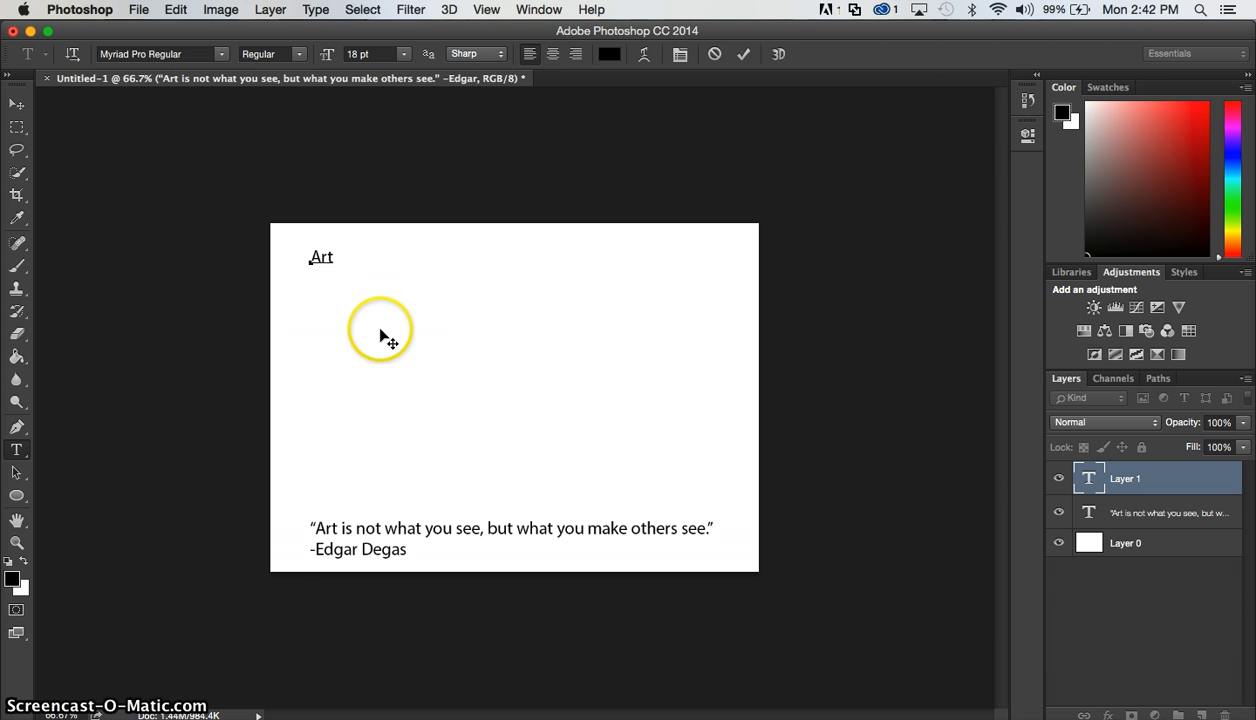
left_click(19, 106)
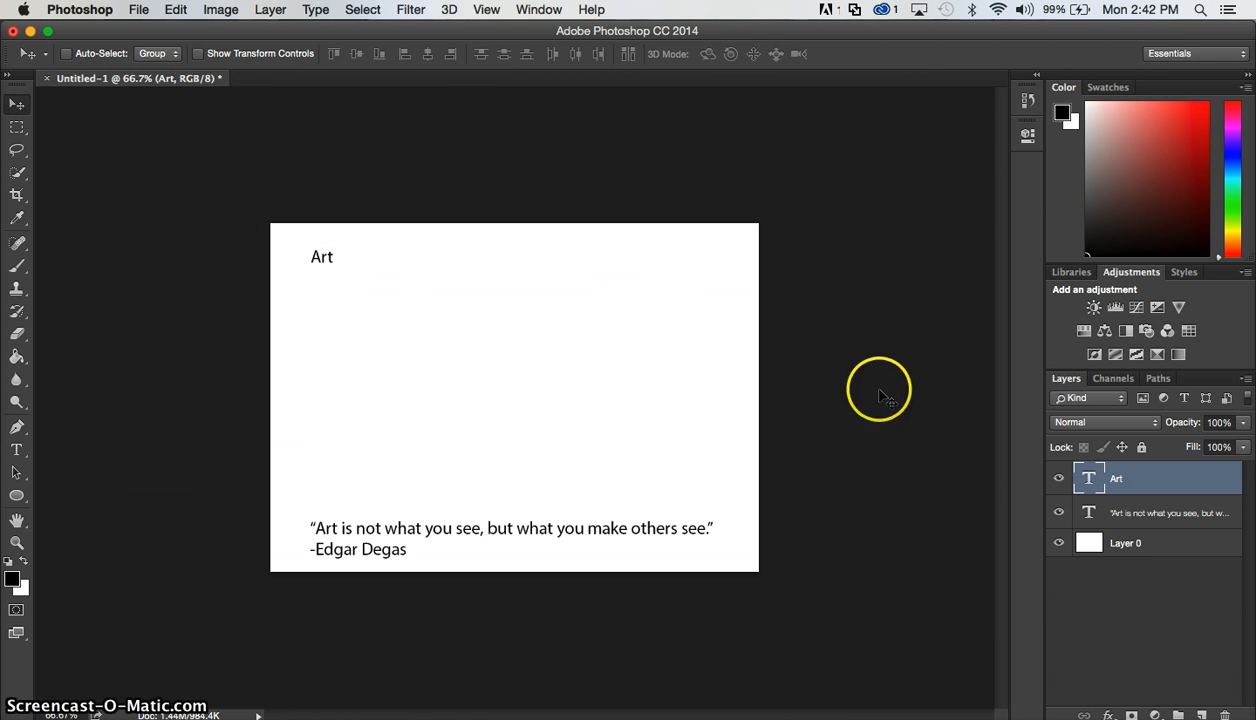
left_click_drag(1141, 479, 1223, 712)
Step: Add the vertical text "ART" in the upper-left area of the canvas using the Vertical Type tool
left_click_drag(15, 452, 80, 457)
left_click(369, 289)
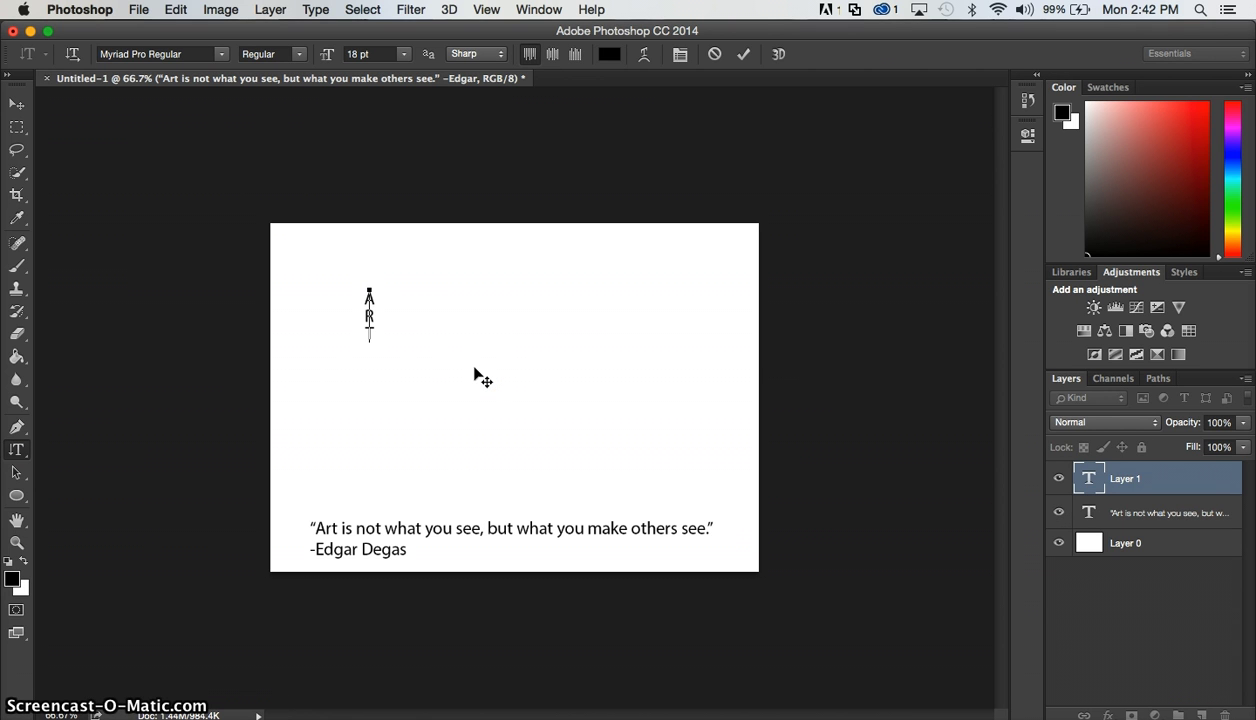
left_click(364, 294)
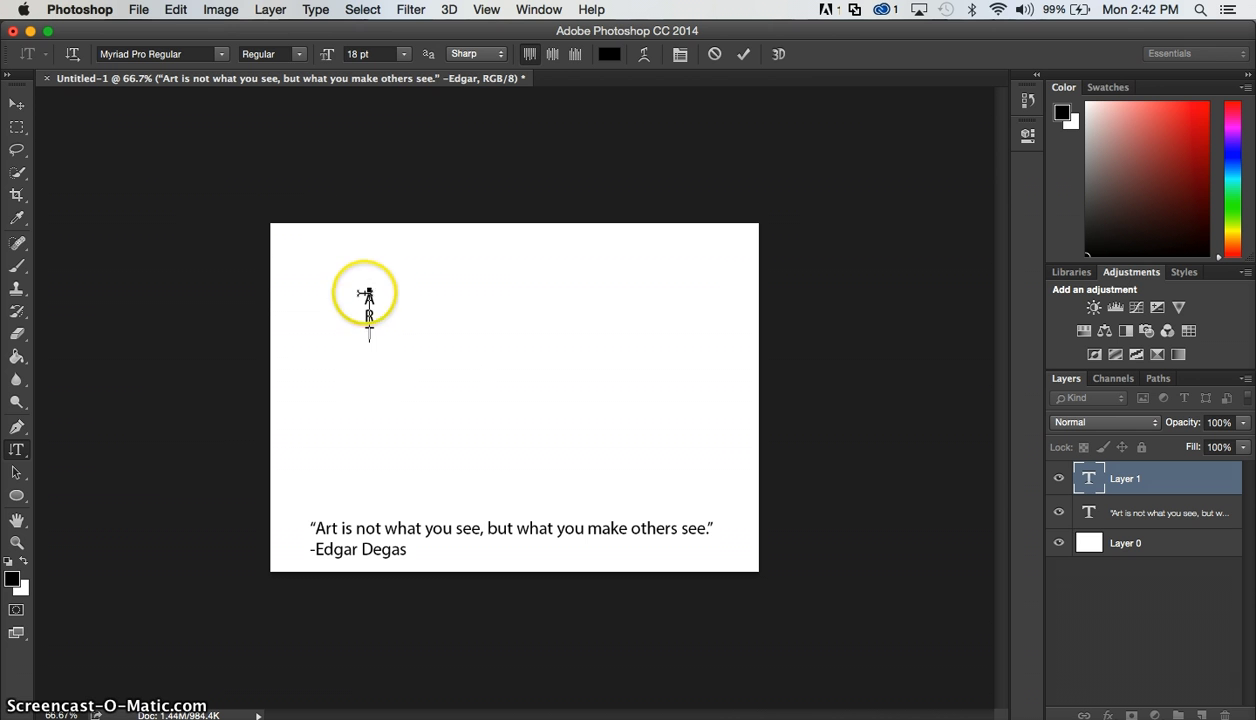
left_click(16, 104)
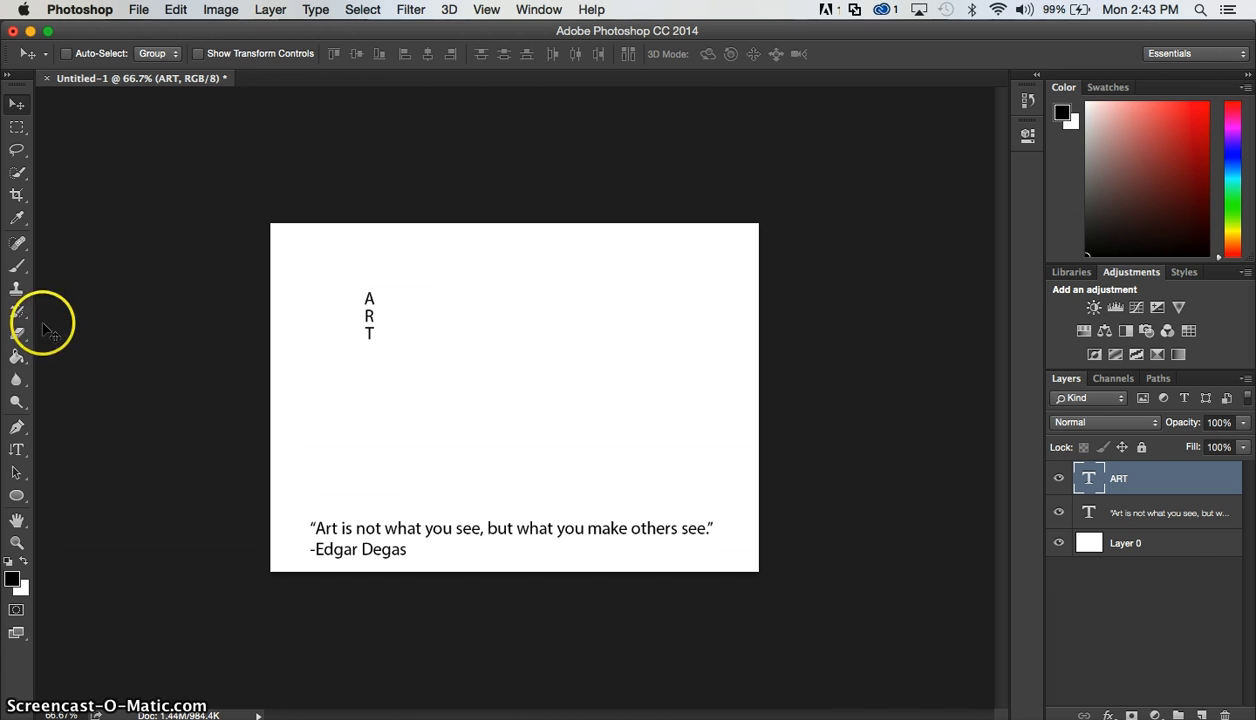
Step: Add the horizontal text "ART" to the right of the vertical text, and show the character formatting settings
left_click(22, 447)
left_click(40, 446)
left_click(508, 314)
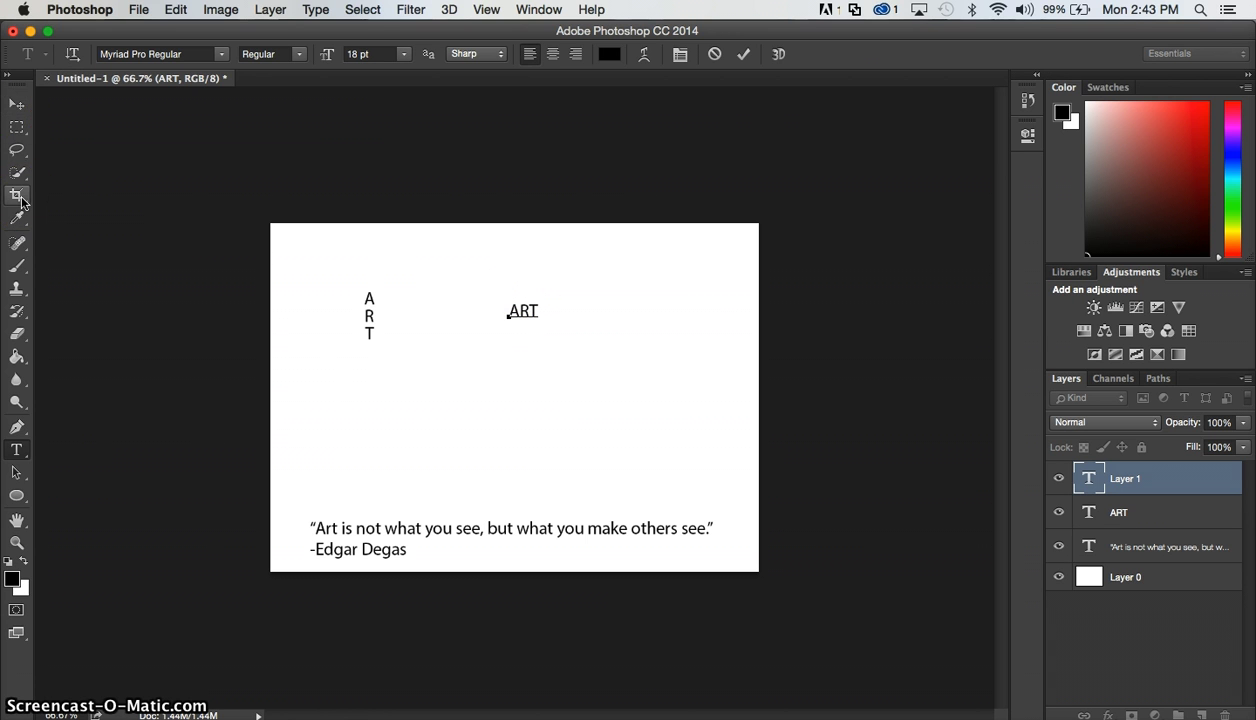
key("super+t")
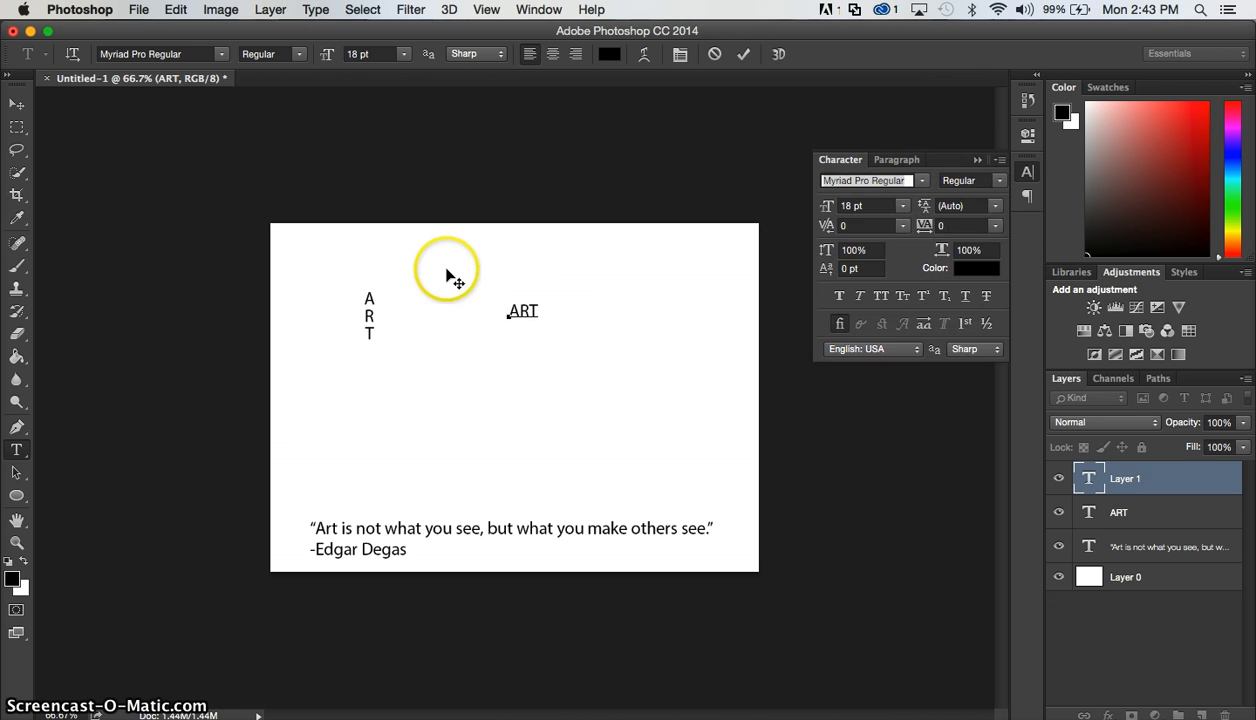
left_click(225, 10)
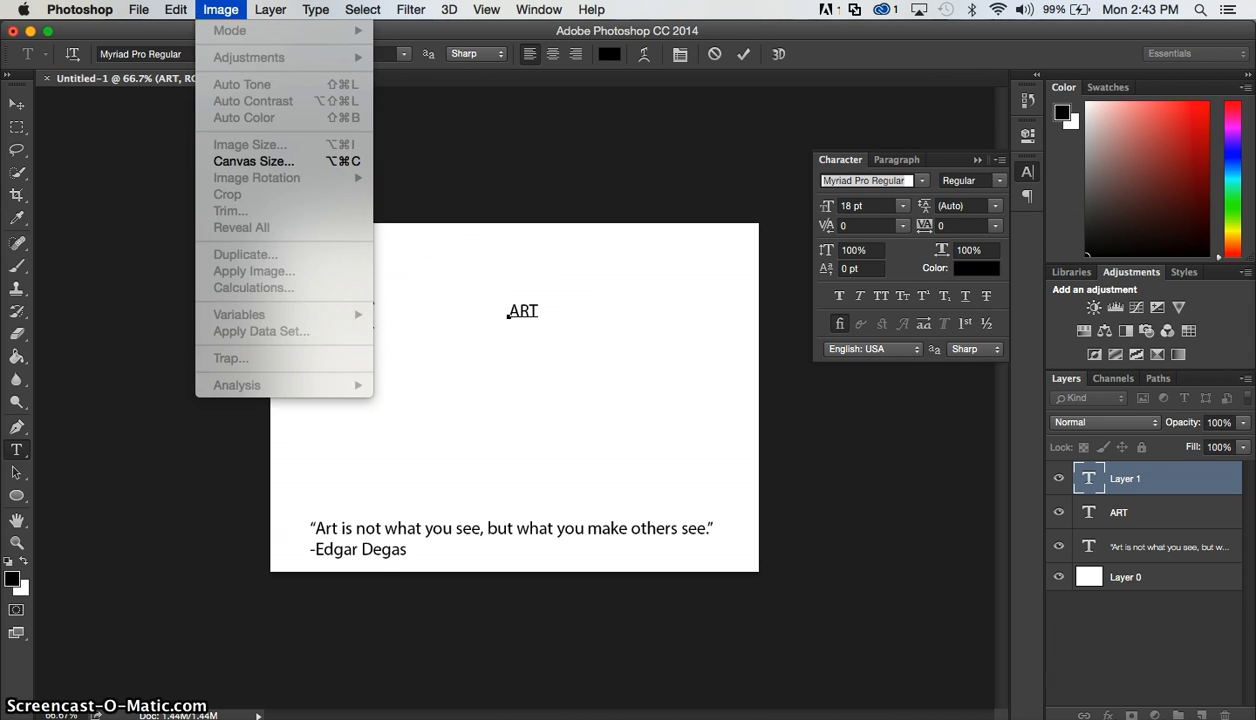
mouse_move(172, 10)
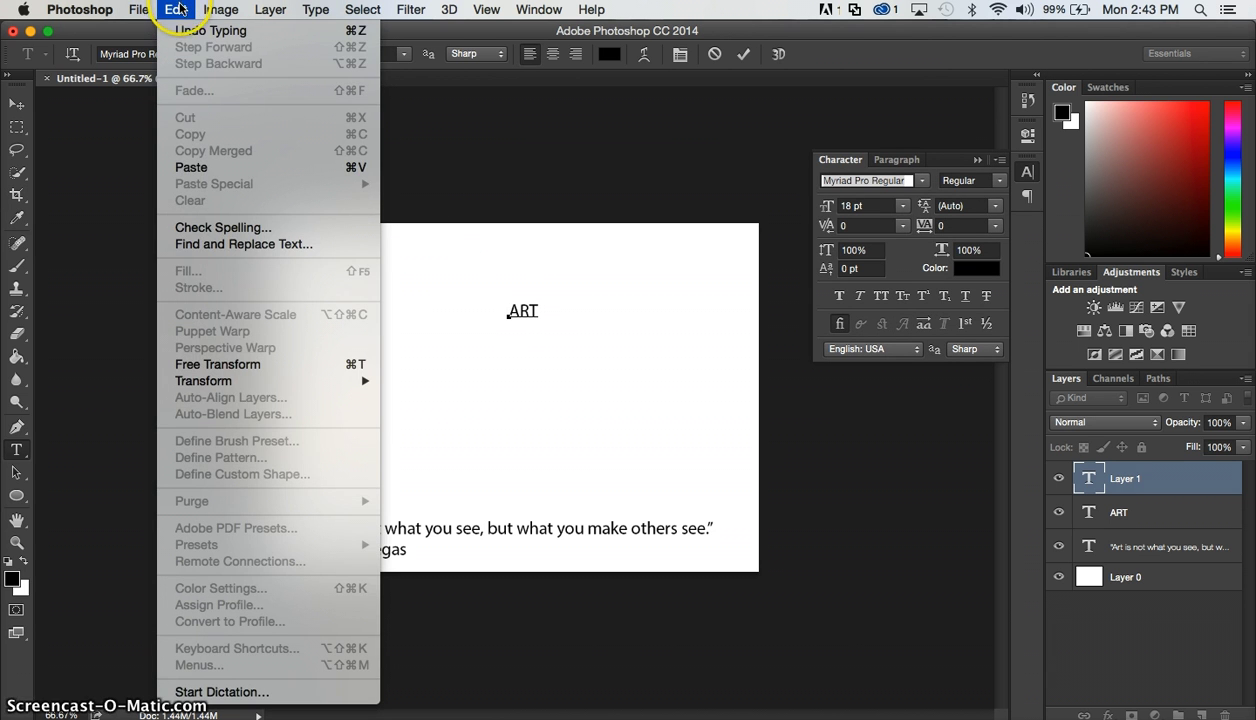
left_click(527, 402)
left_click(1080, 477)
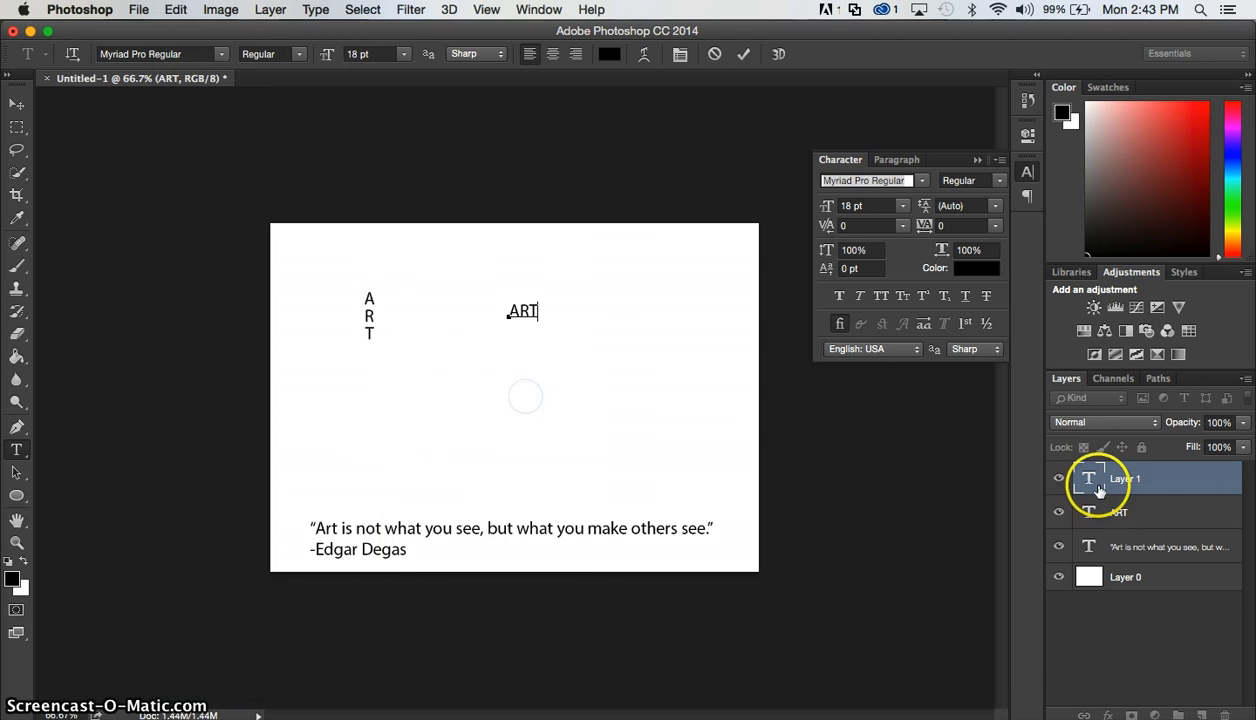
Step: Try rotating the horizontal ART text 90° with Free Transform, and undo the rotation
key("super+t")
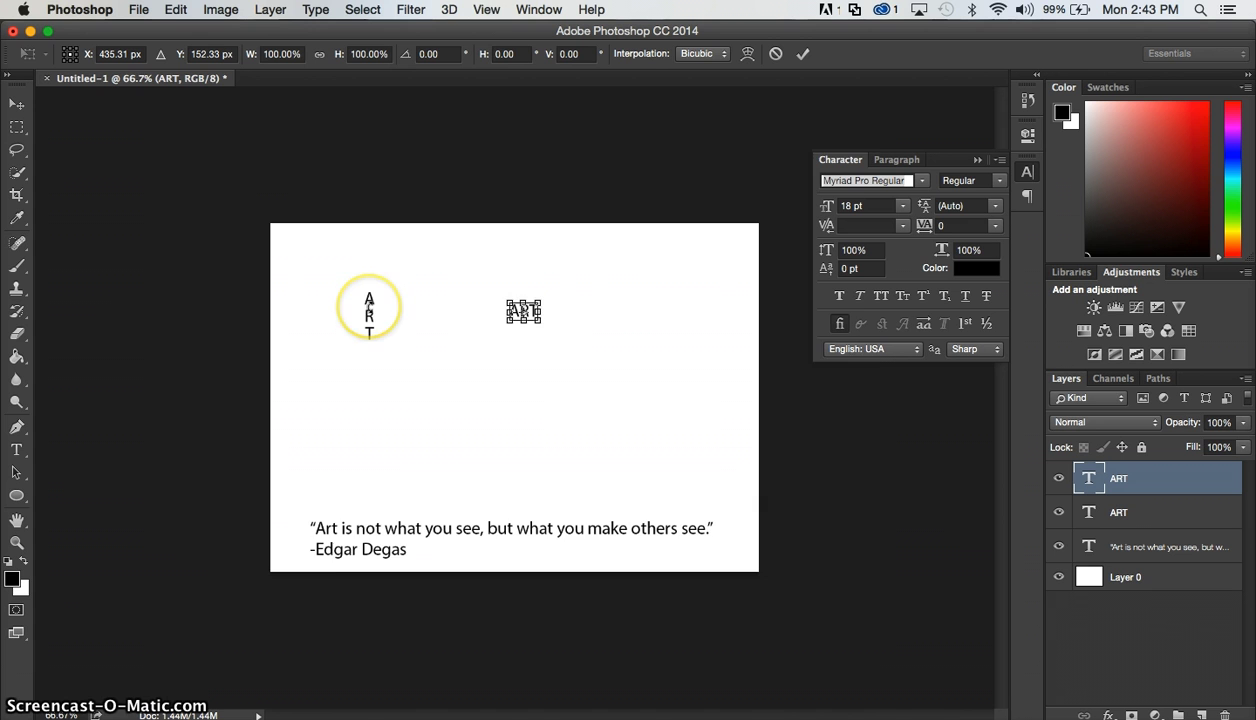
key("super+equal")
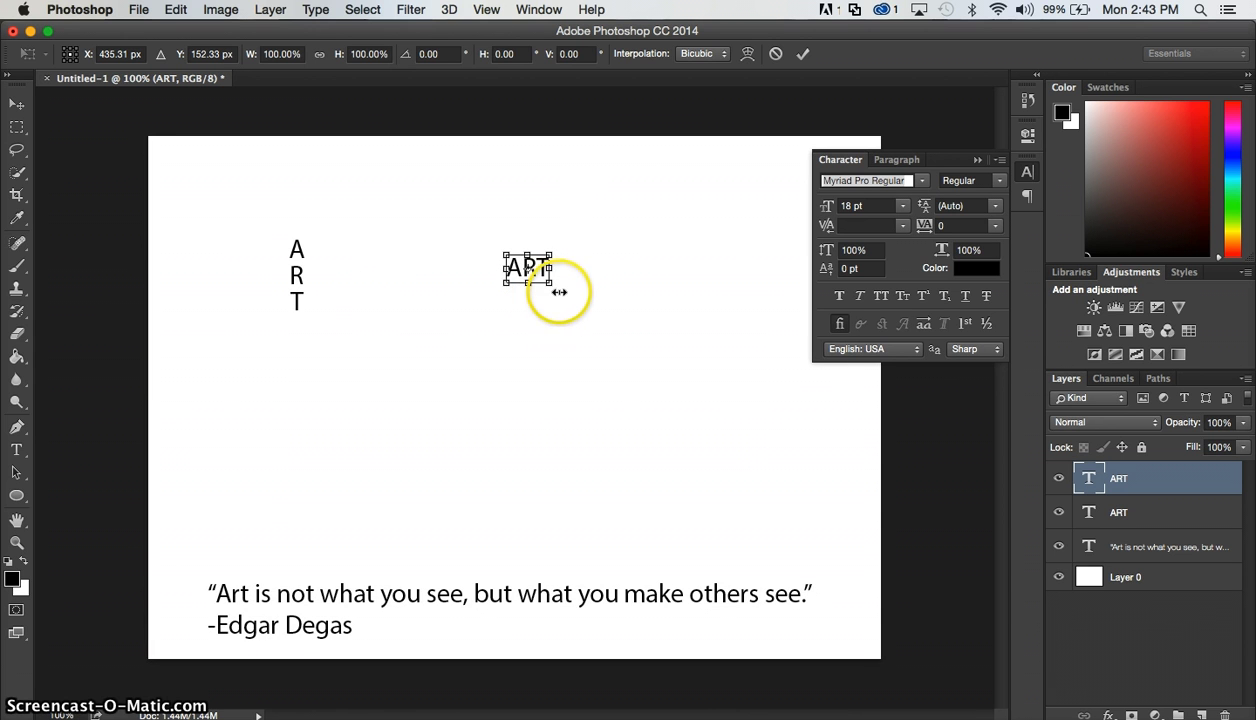
left_click_drag(559, 292, 479, 333)
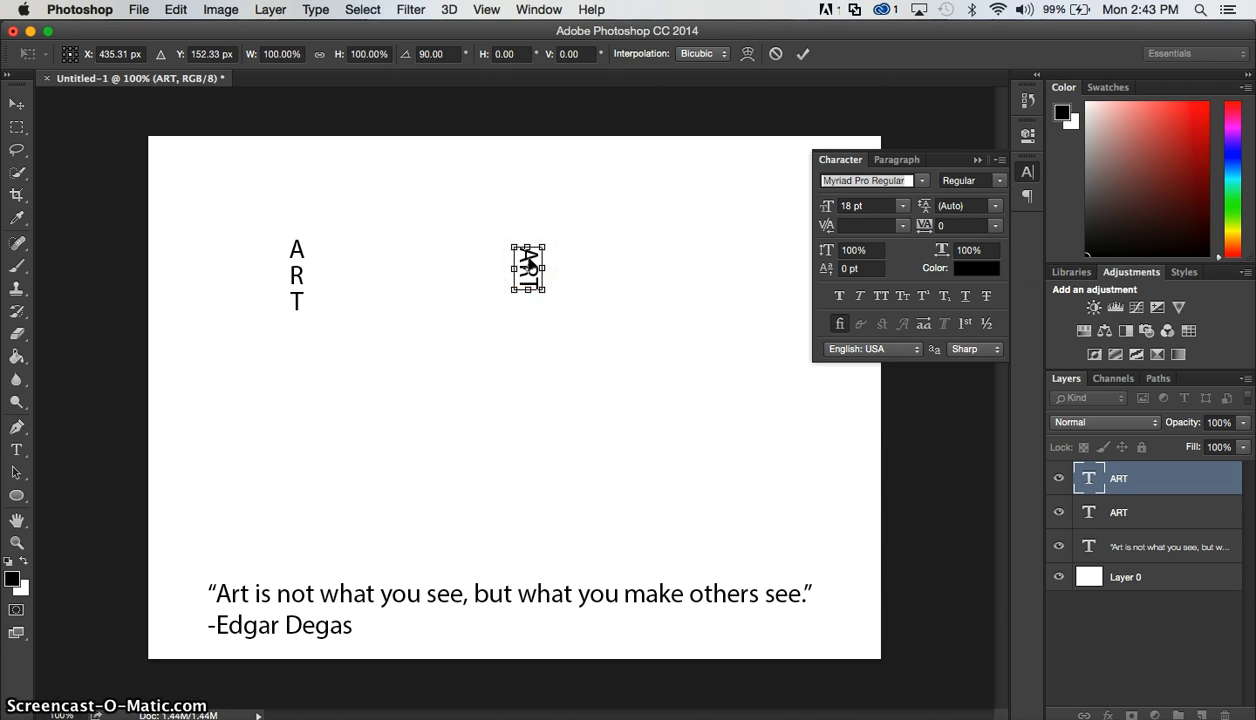
key("super+z")
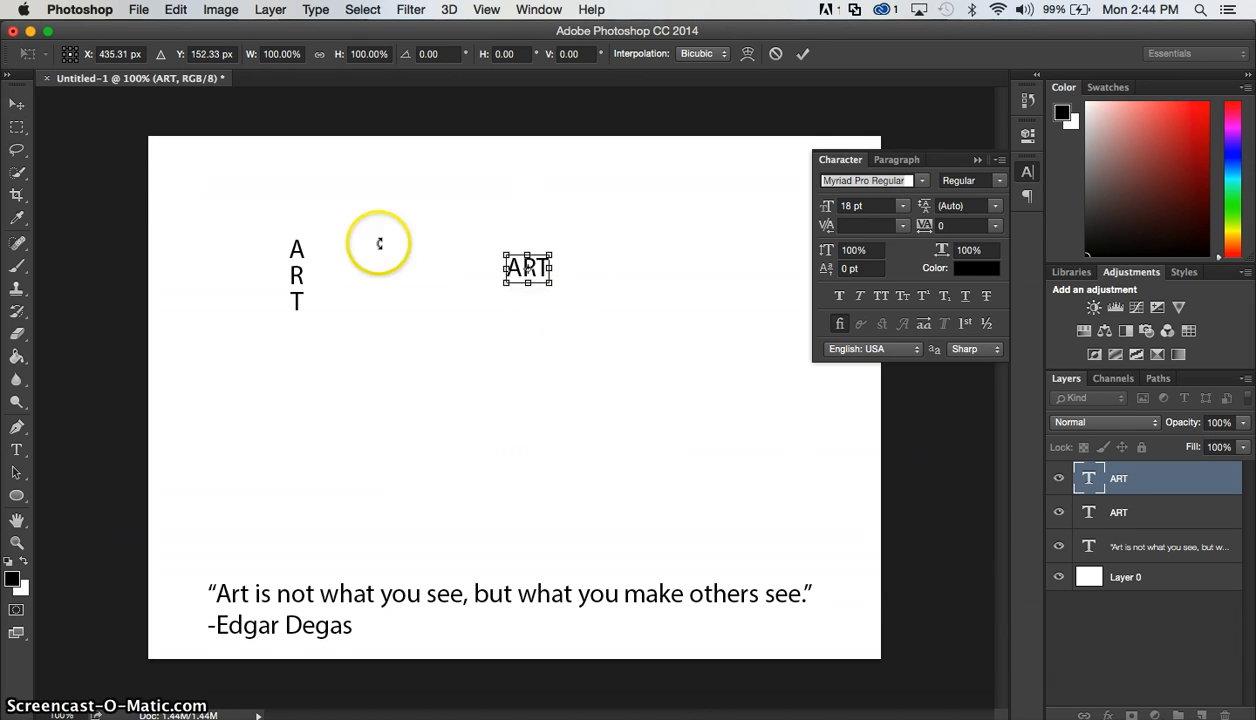
Step: Look at the paragraph formatting settings and return to the character settings
left_click(16, 287)
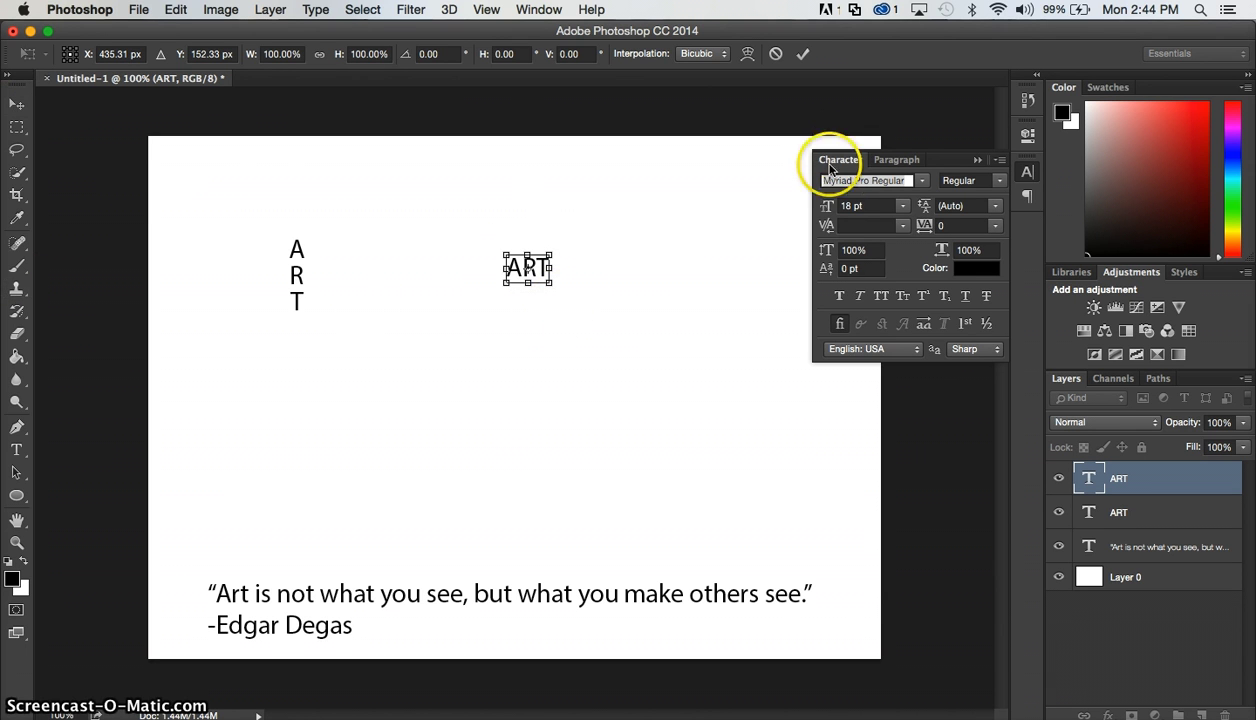
left_click(523, 9)
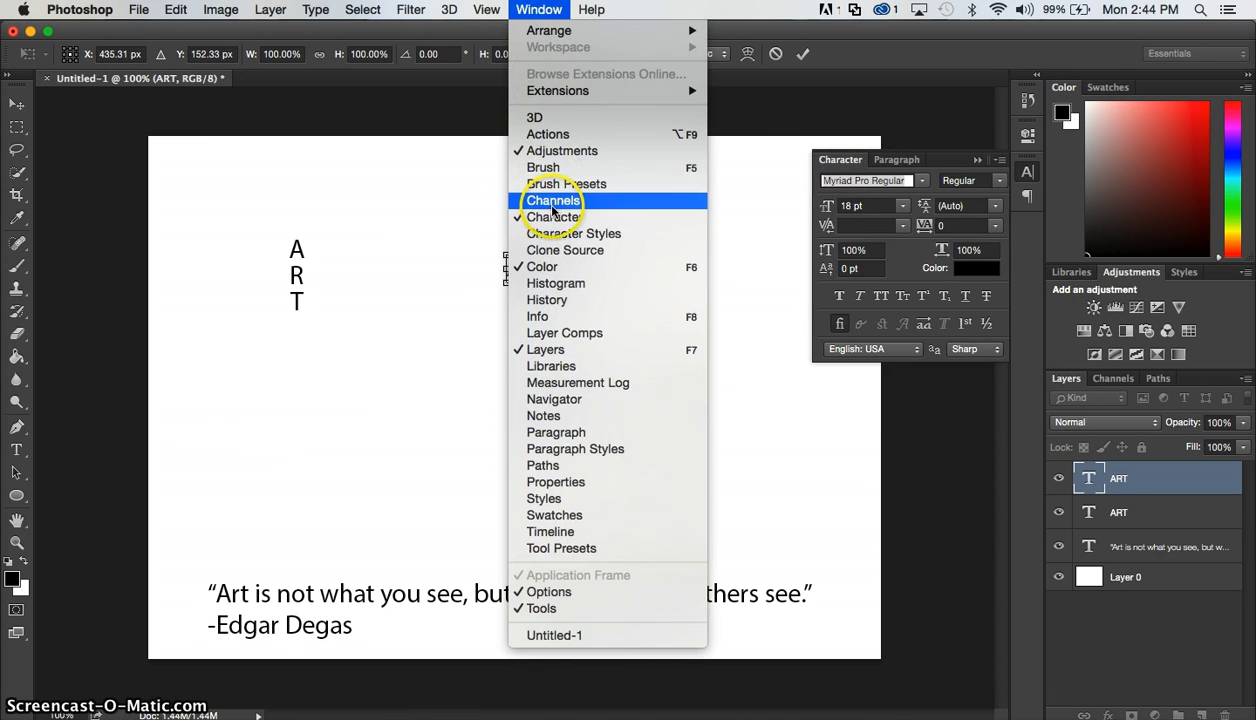
left_click(855, 167)
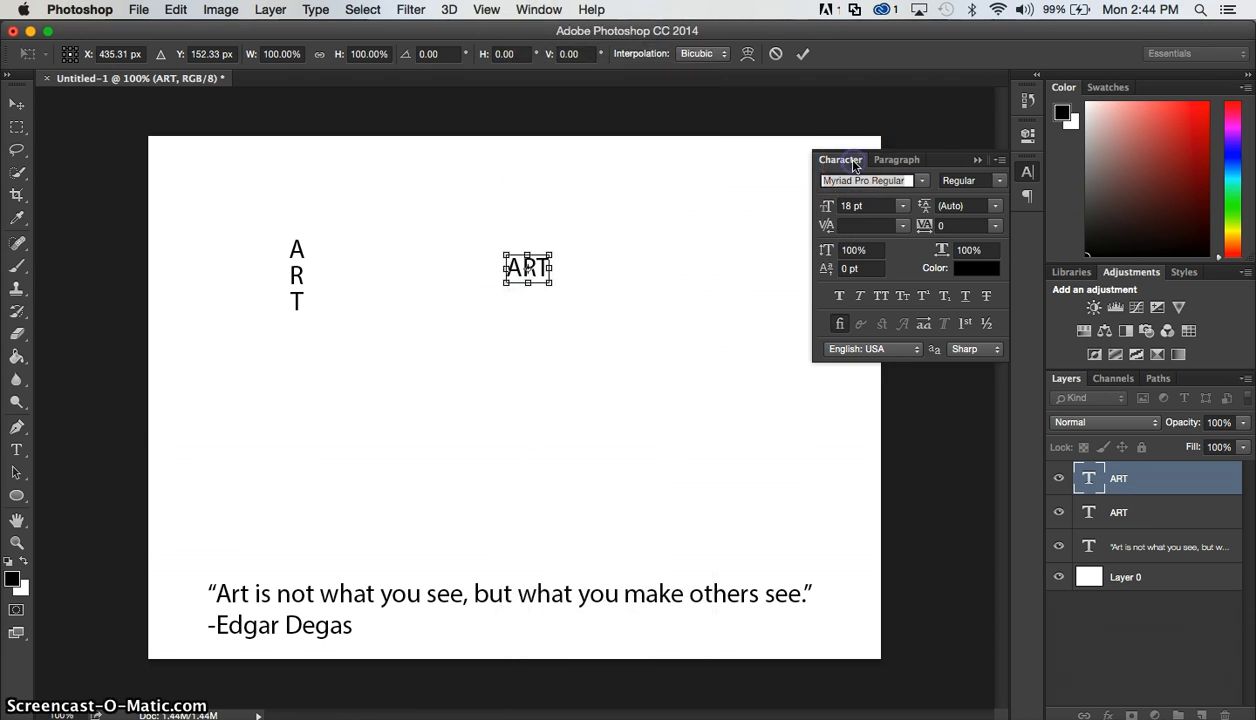
left_click(905, 160)
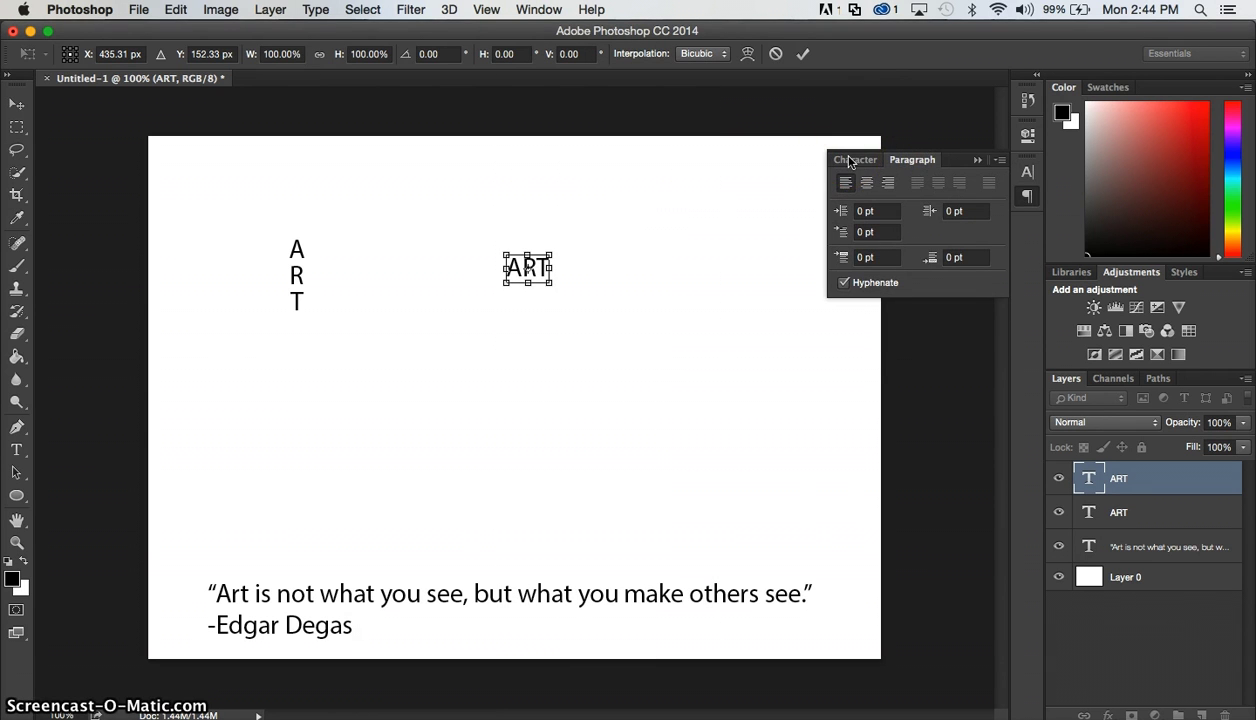
left_click(849, 162)
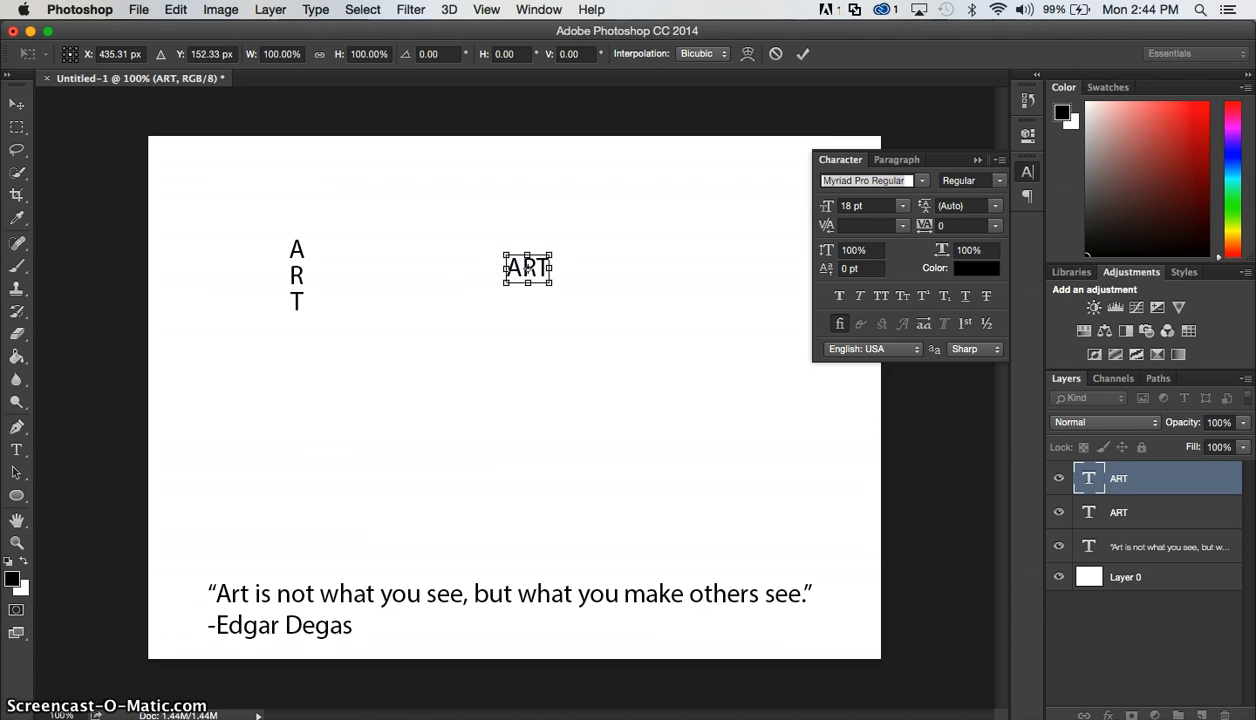
Step: Apply the pending transformation, and set the font of the whole horizontal ART text to Plantagenet Cherokee
left_click(15, 451)
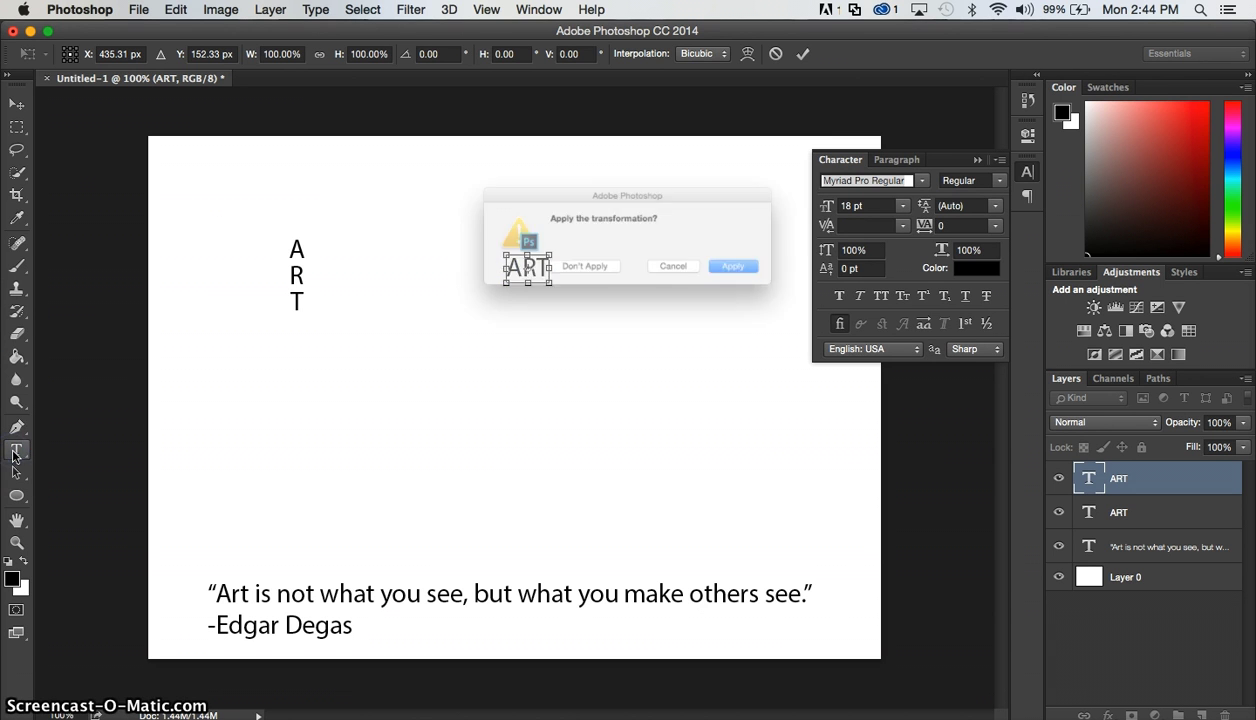
left_click(790, 276)
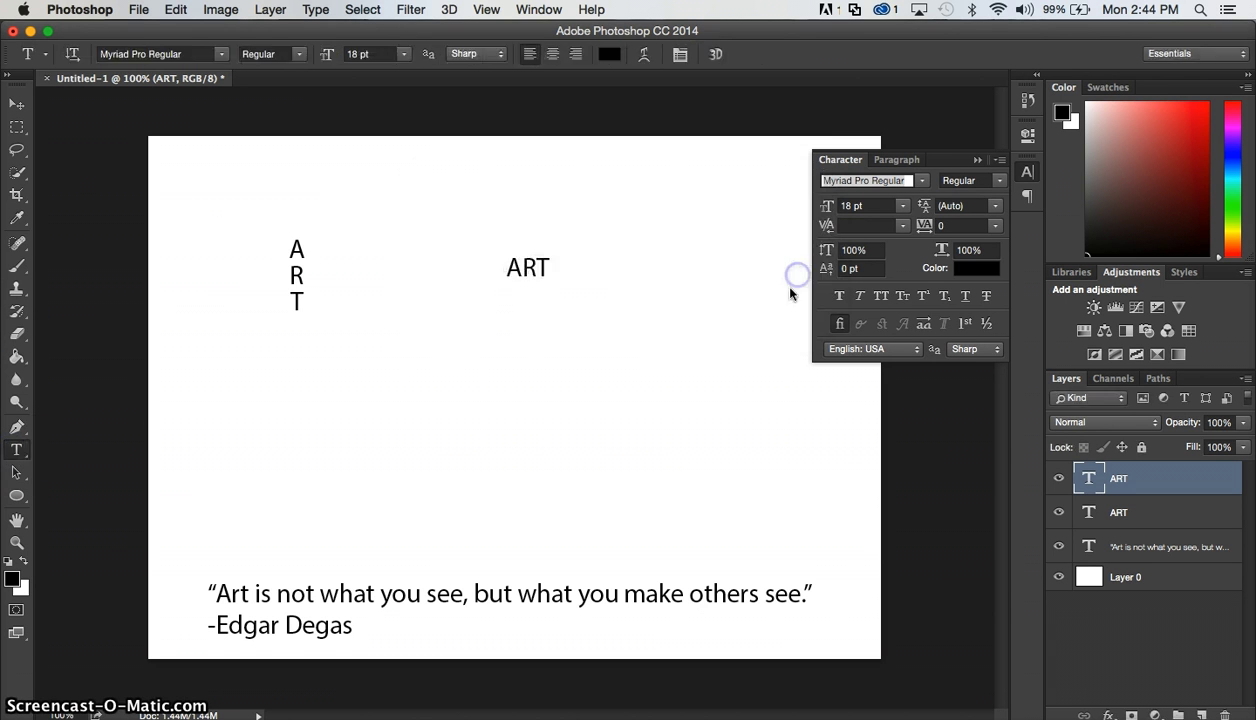
double_click(536, 268)
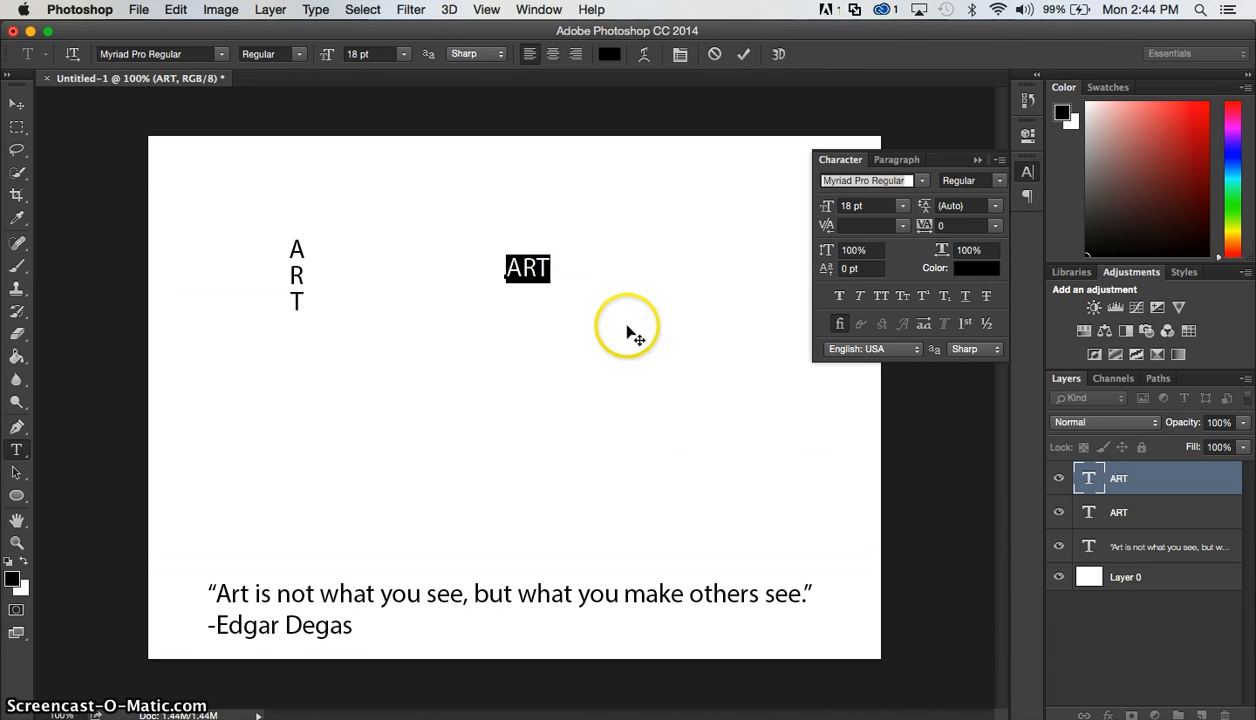
left_click(874, 180)
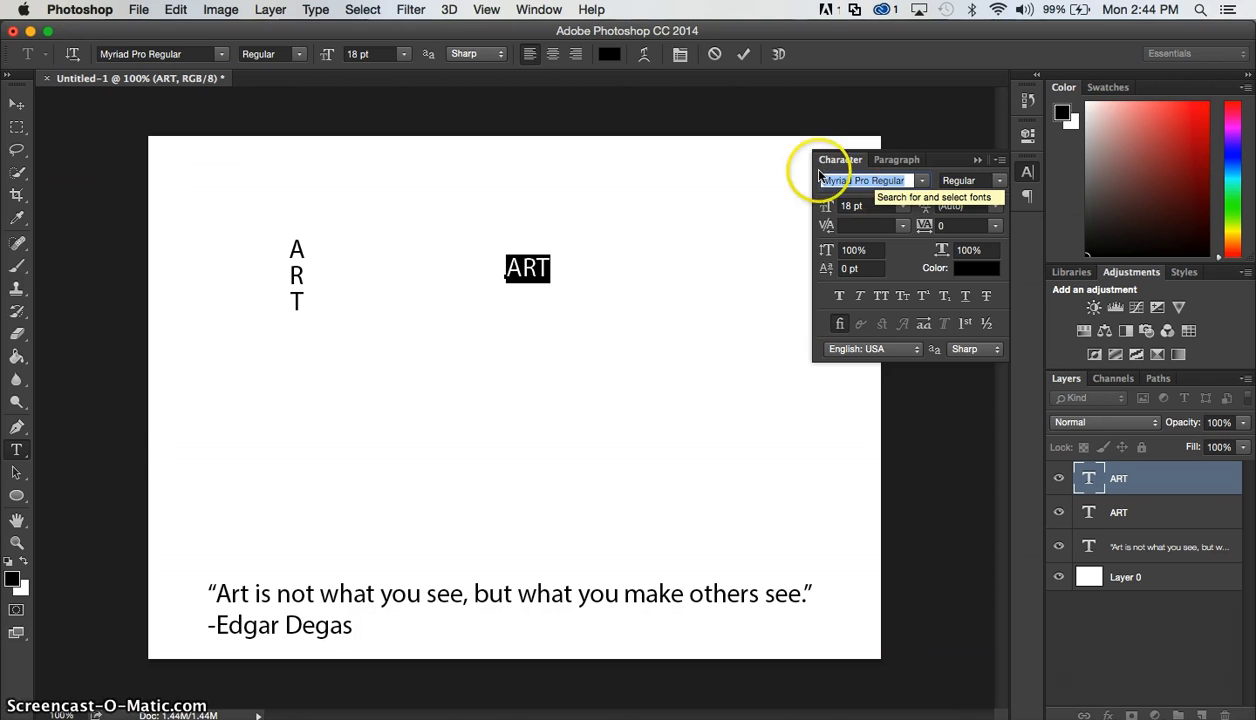
key("Down")
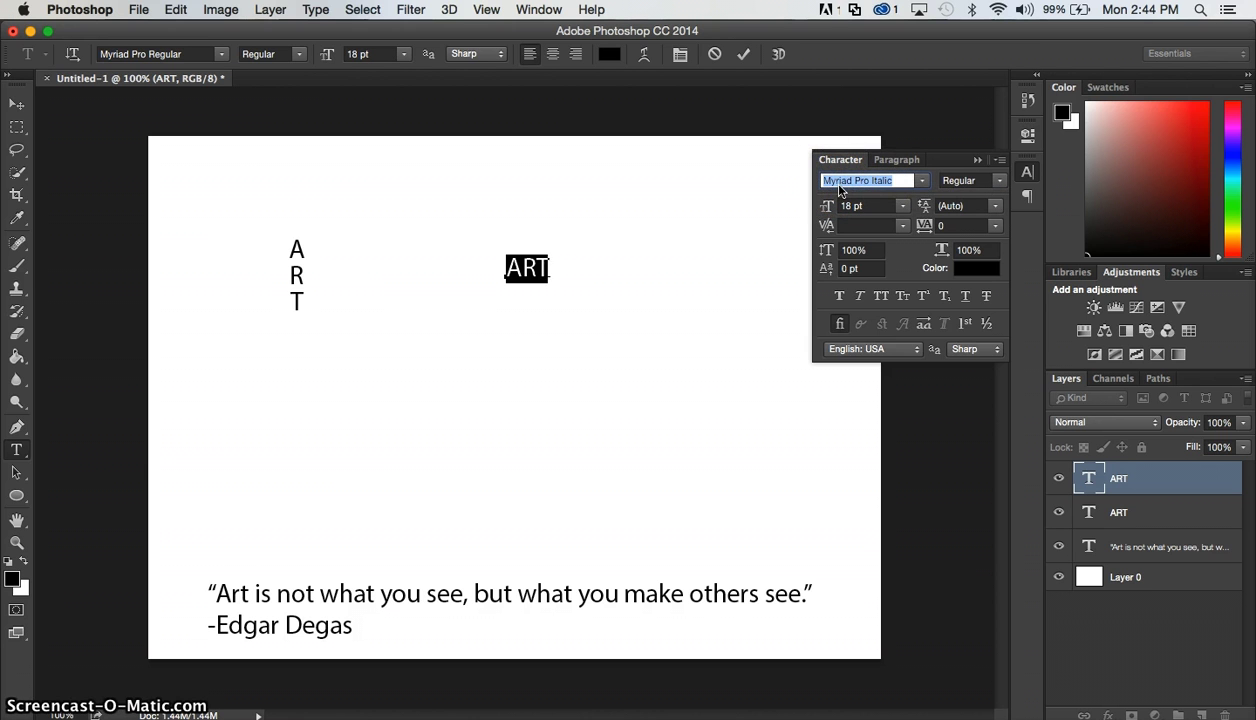
key("Down")
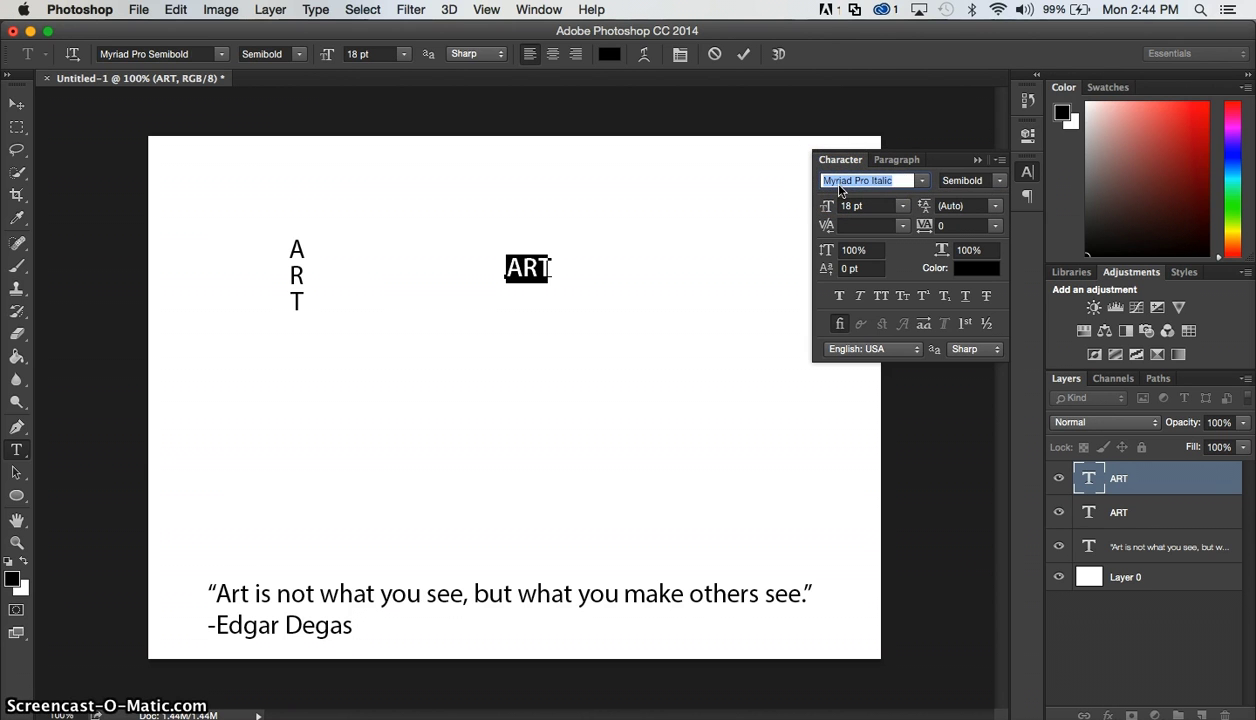
key("Down")
key("Down")
key("Down")
key("Down")
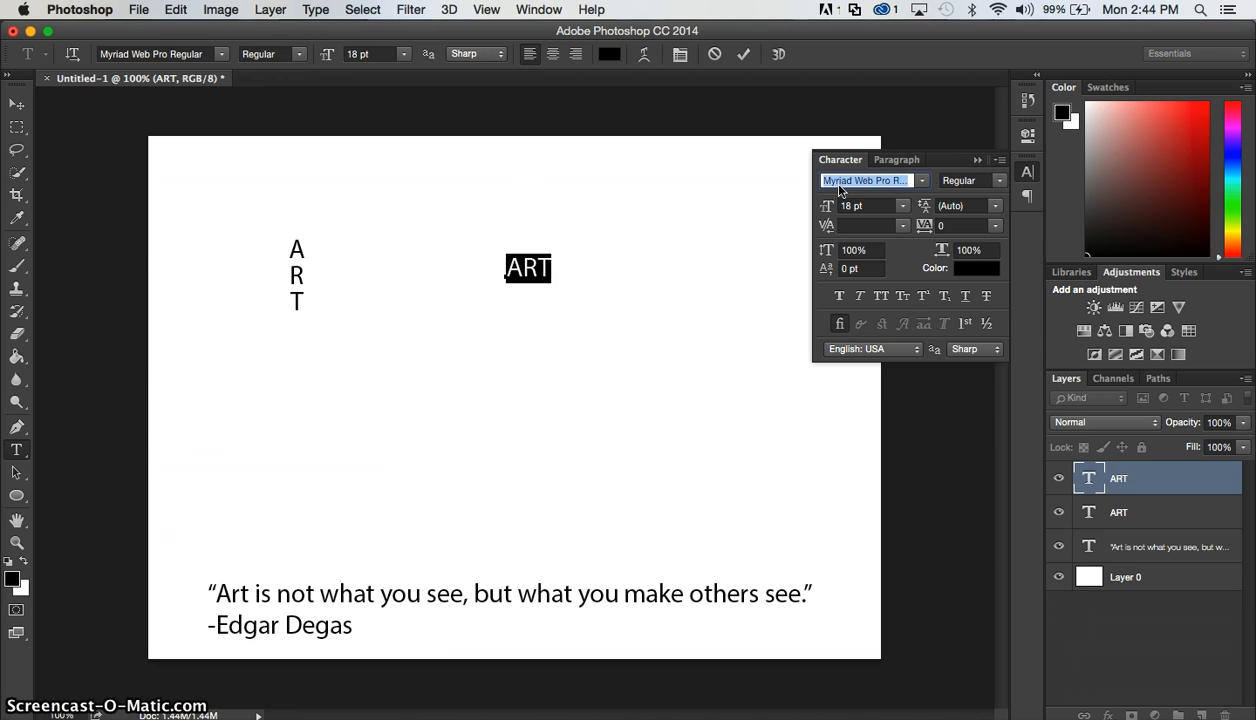
key("Down")
key("Down")
key("Down")
key("Down")
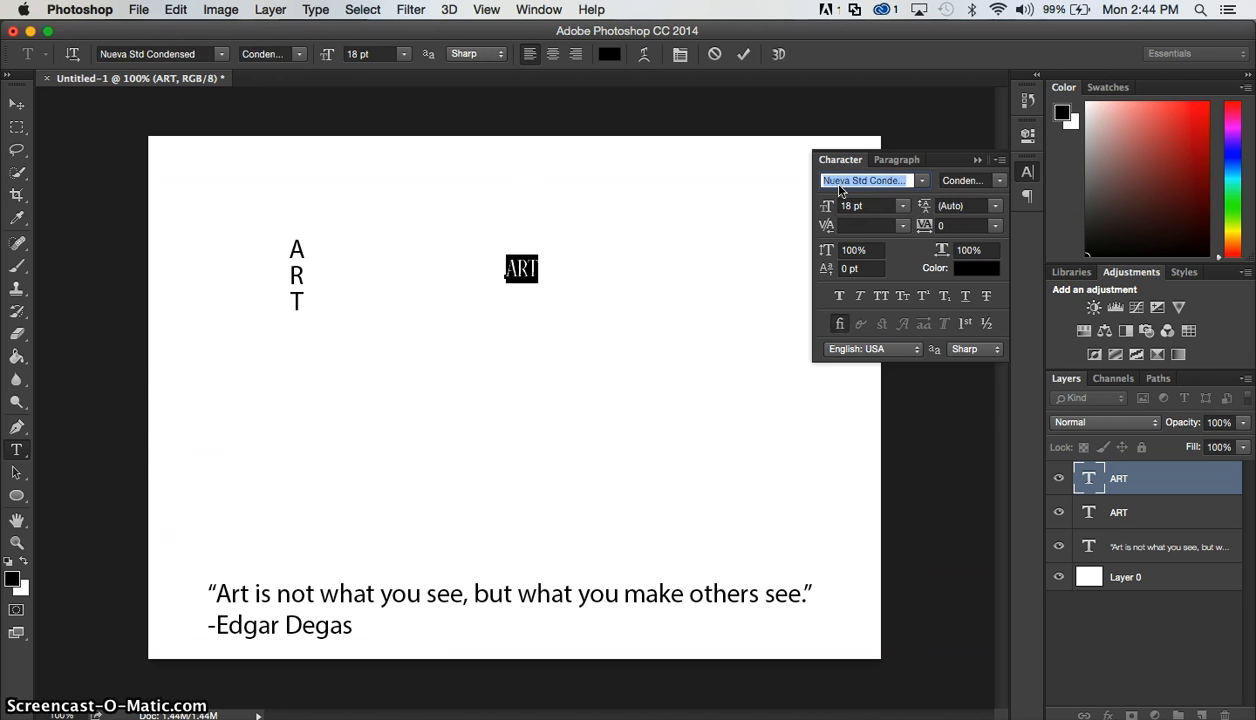
key("Down")
key("Down")
key("Down")
key("Down")
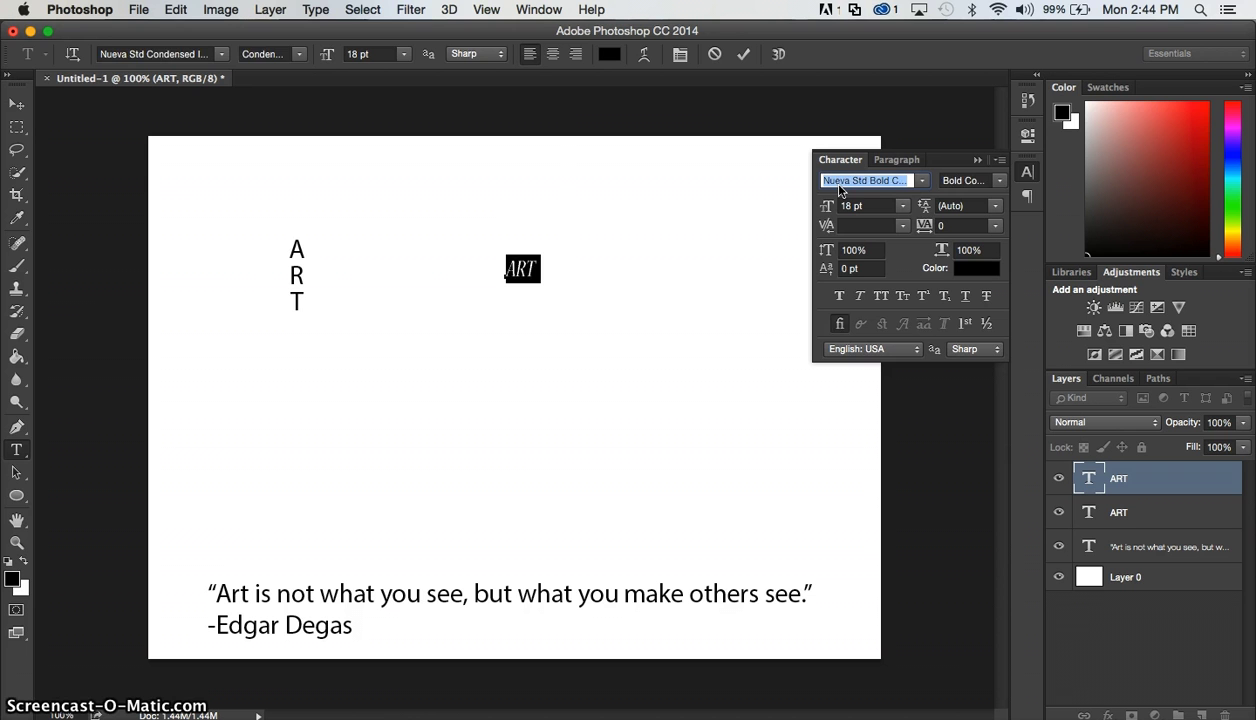
key("Down")
key("Down")
key("Down")
key("Down")
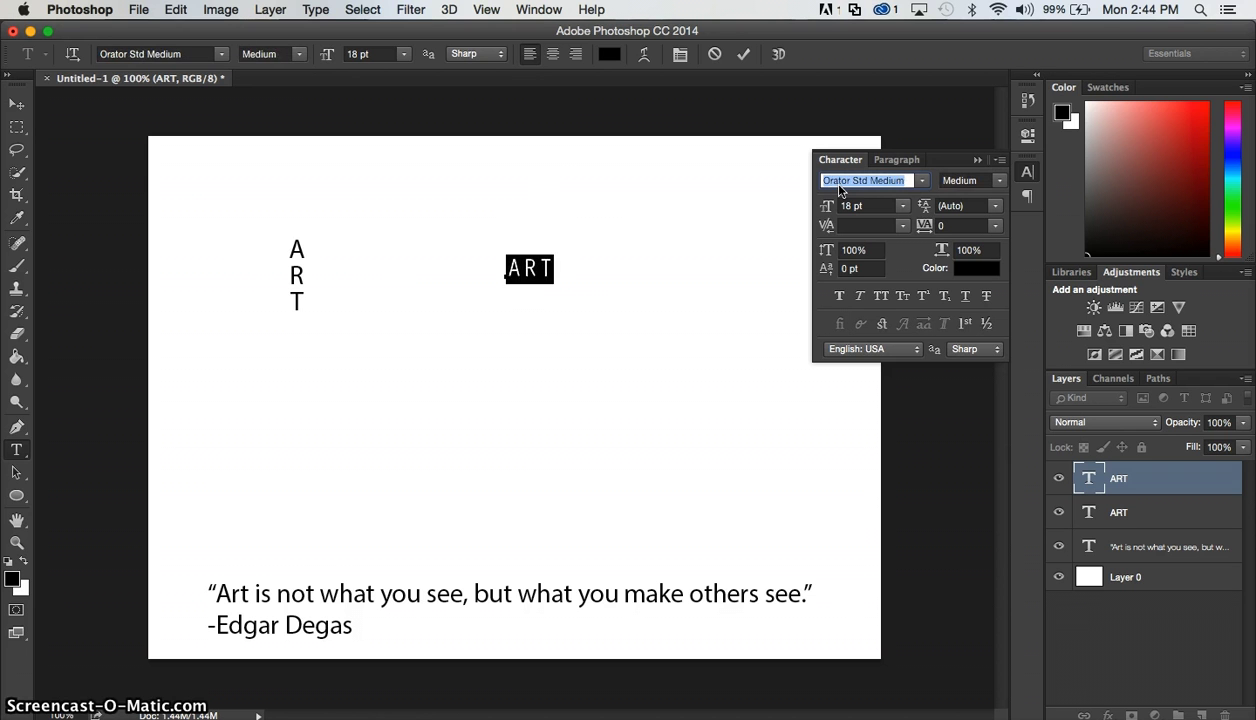
key("Down")
key("Down")
key("Down")
key("Down")
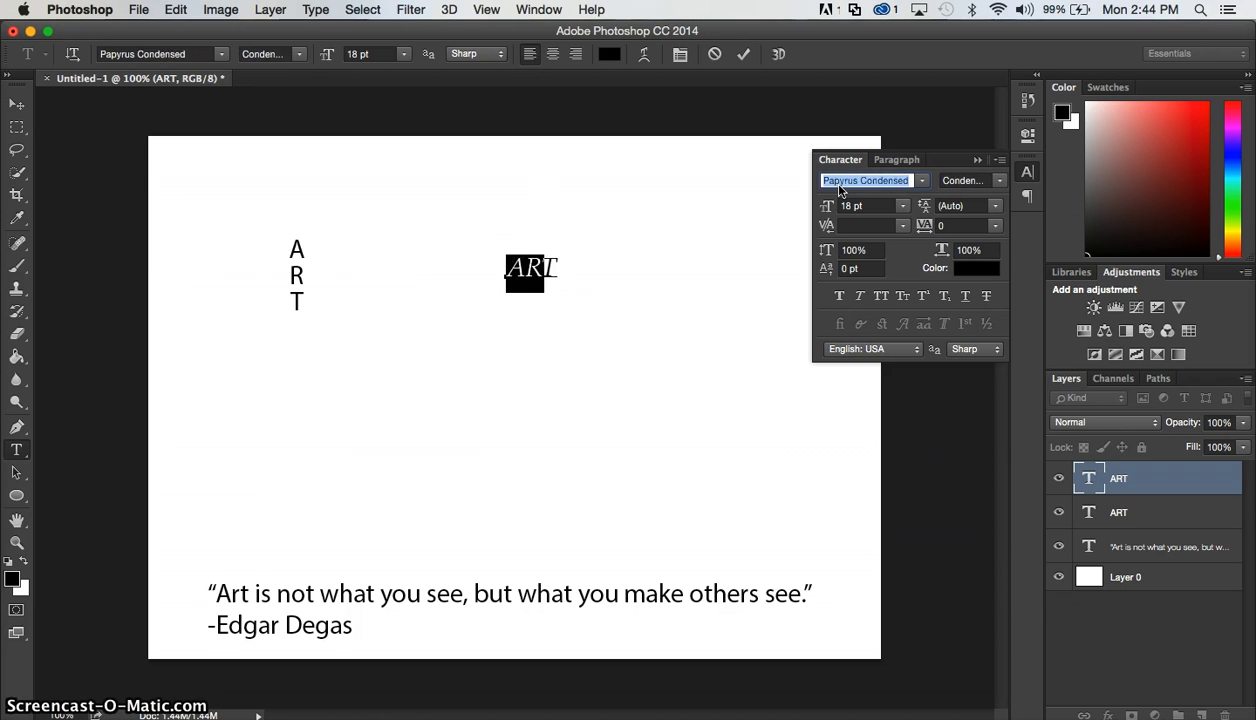
key("Down")
key("Down")
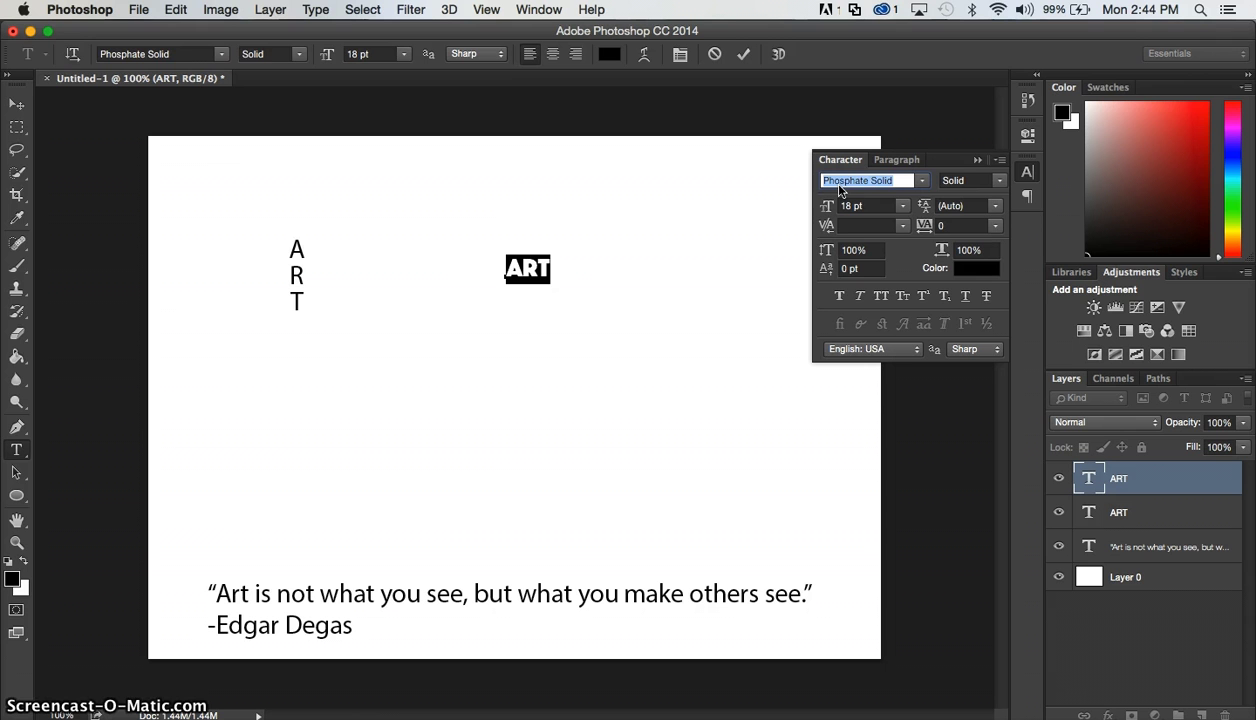
key("Down")
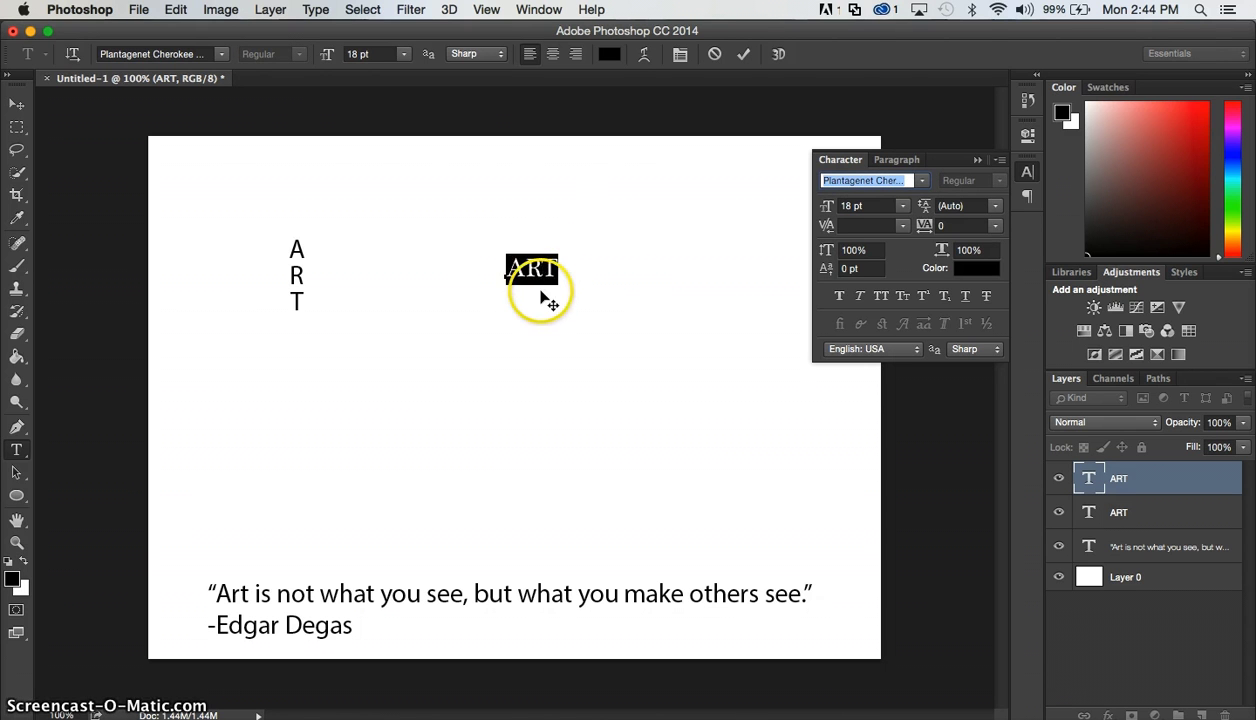
Step: Try successive fonts on the horizontal ART text, from Poplar Std Black through the PT families to PT Serif Caption Italic
key("Down")
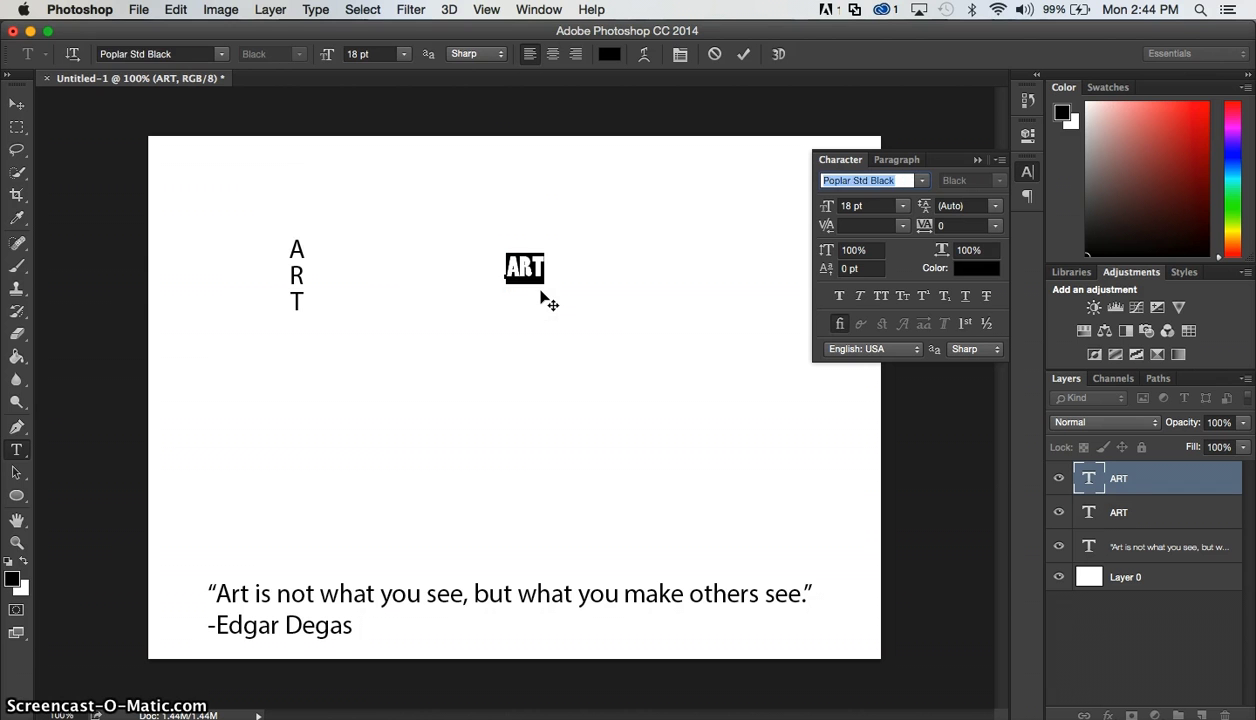
key("Down")
key("Down")
key("Down")
key("Down")
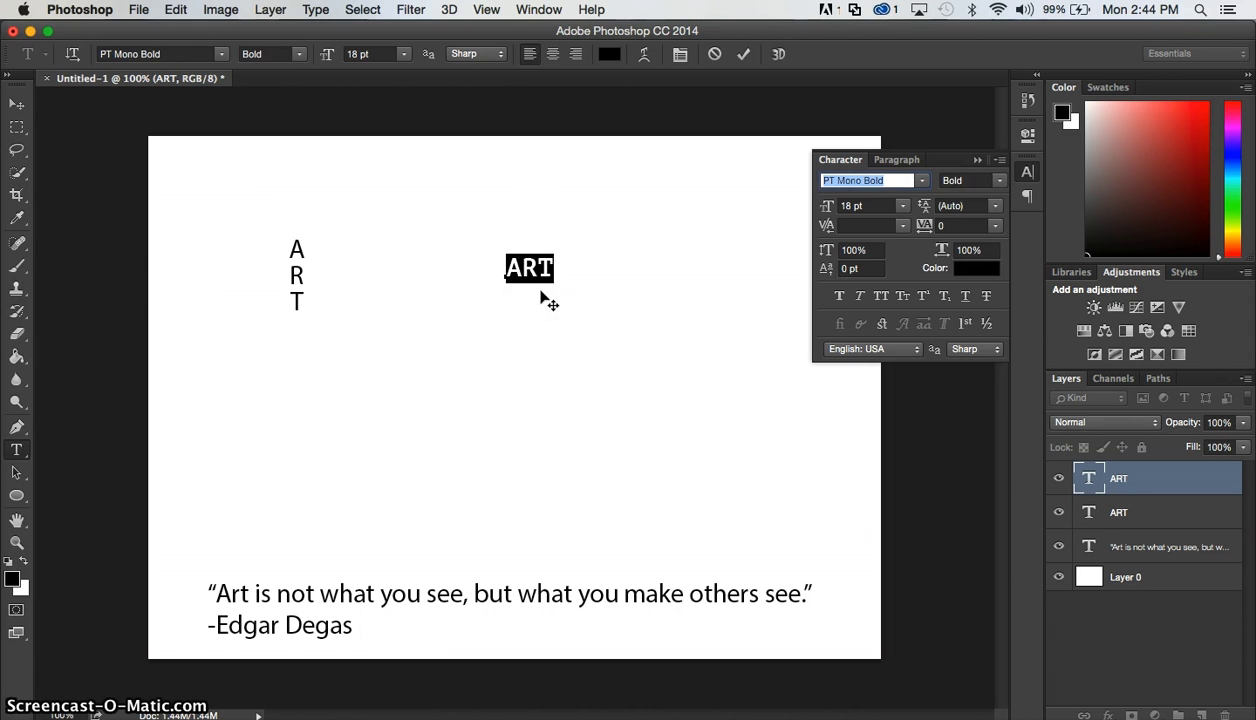
key("Down")
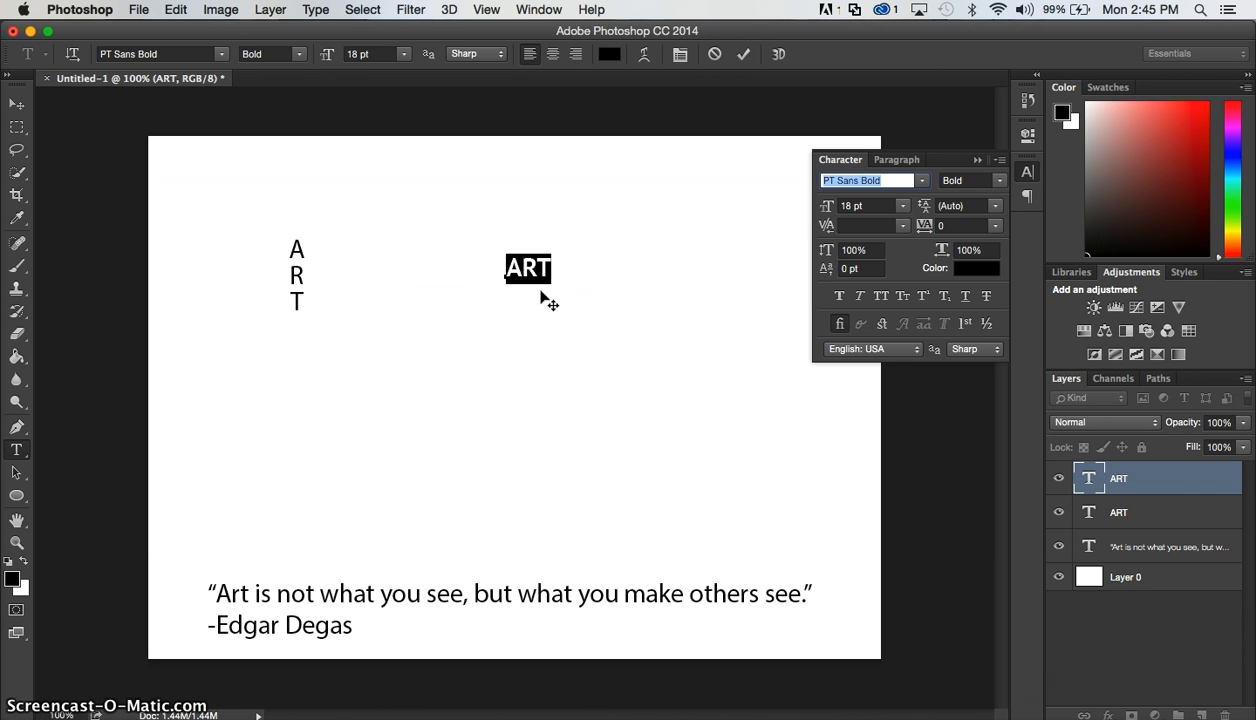
key("Down")
key("Down")
key("Down")
key("Down")
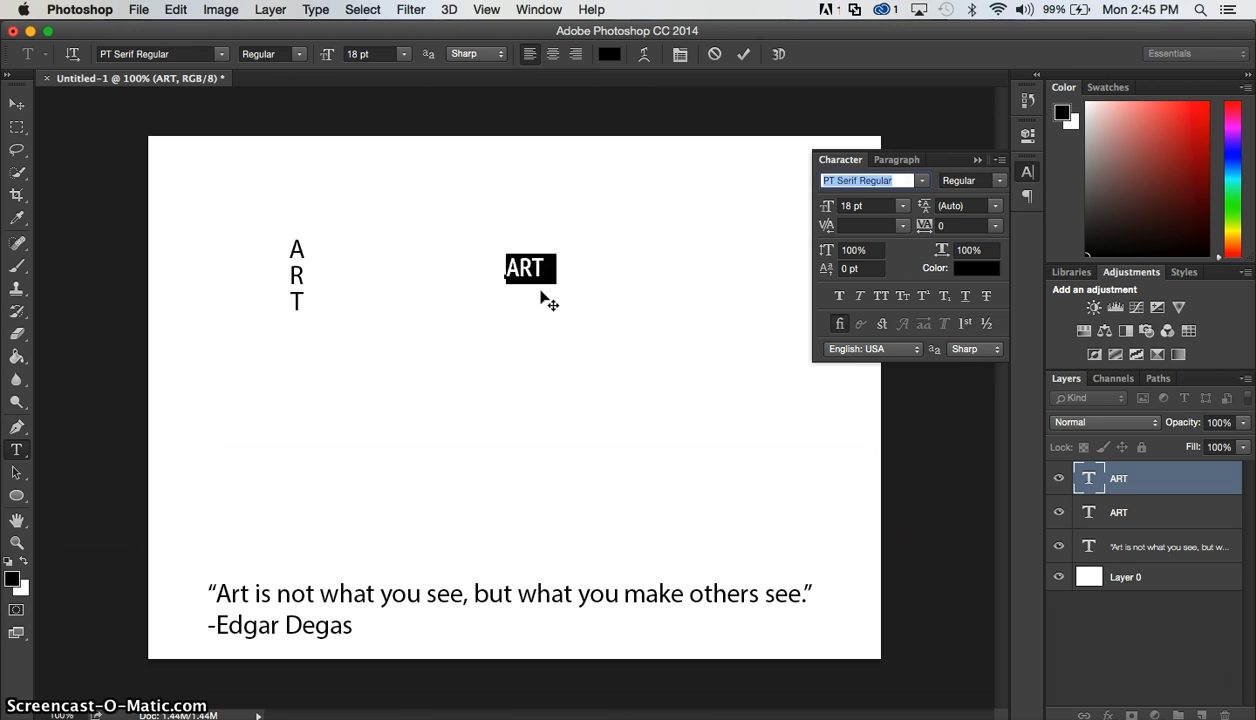
key("Down")
key("Down")
key("Down")
key("Down")
key("Down")
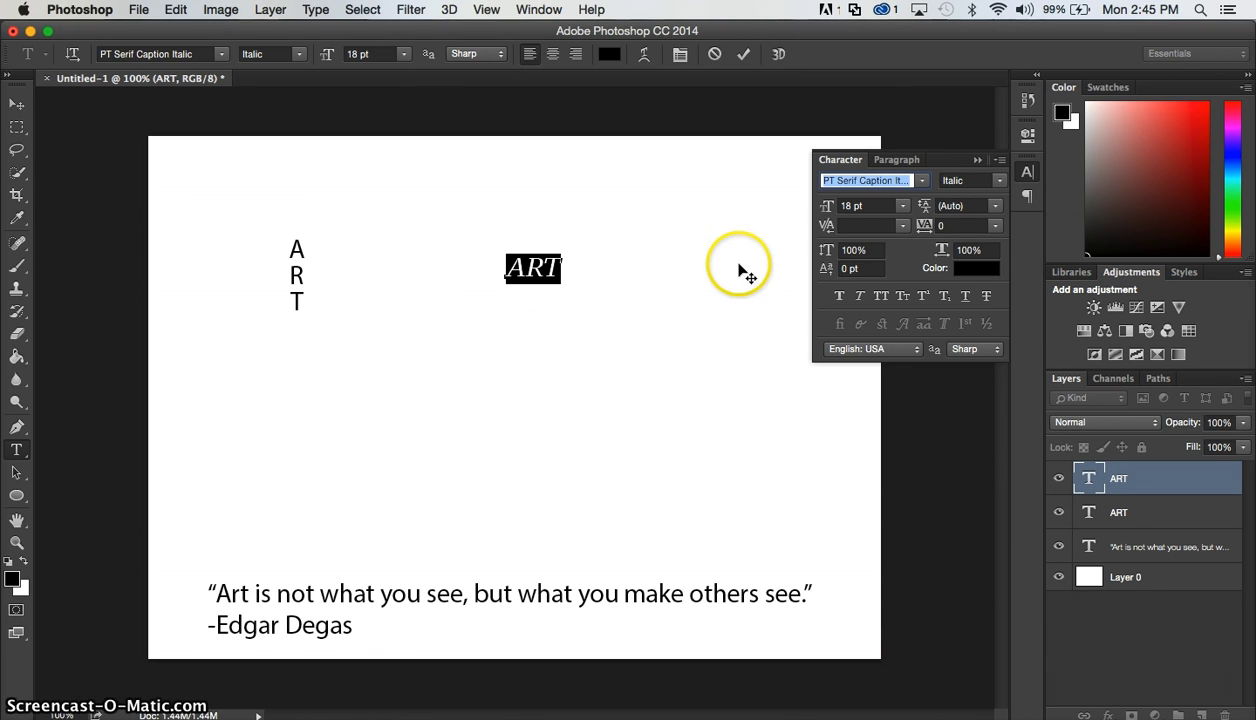
Step: Set the font of the horizontal ART text to Gill Sans UltraBold
left_click(921, 183)
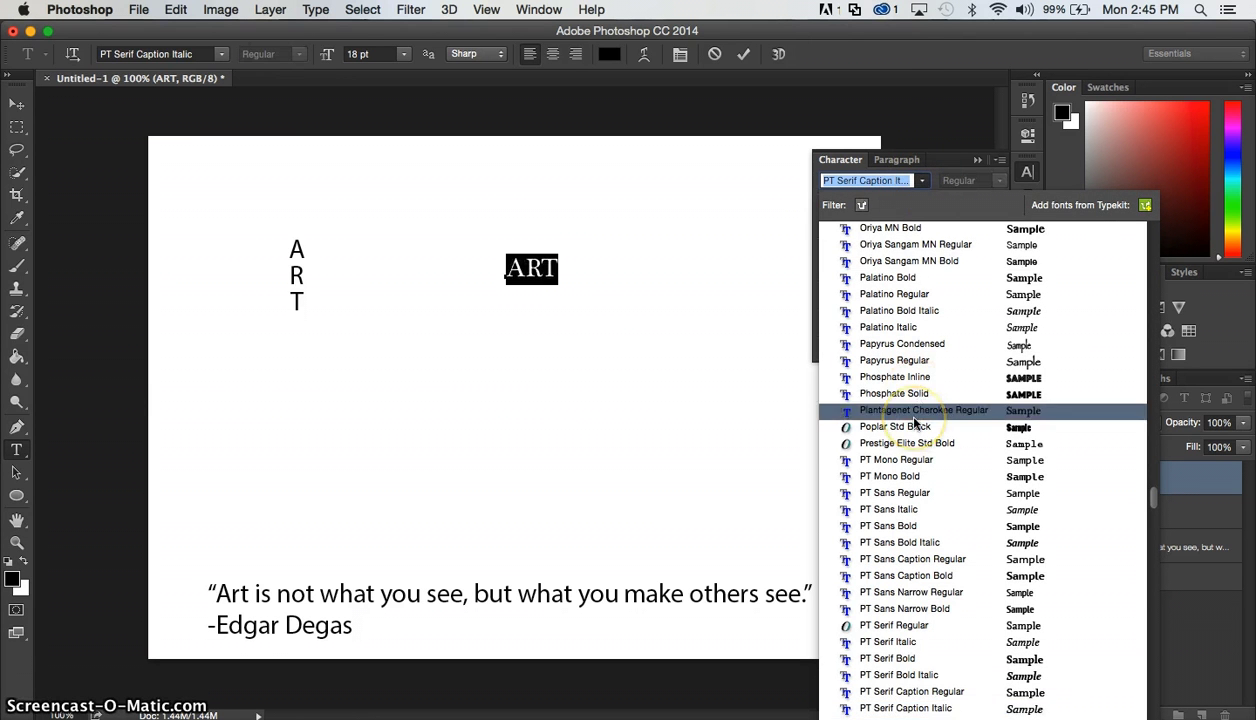
scroll(913, 423, "up", 20)
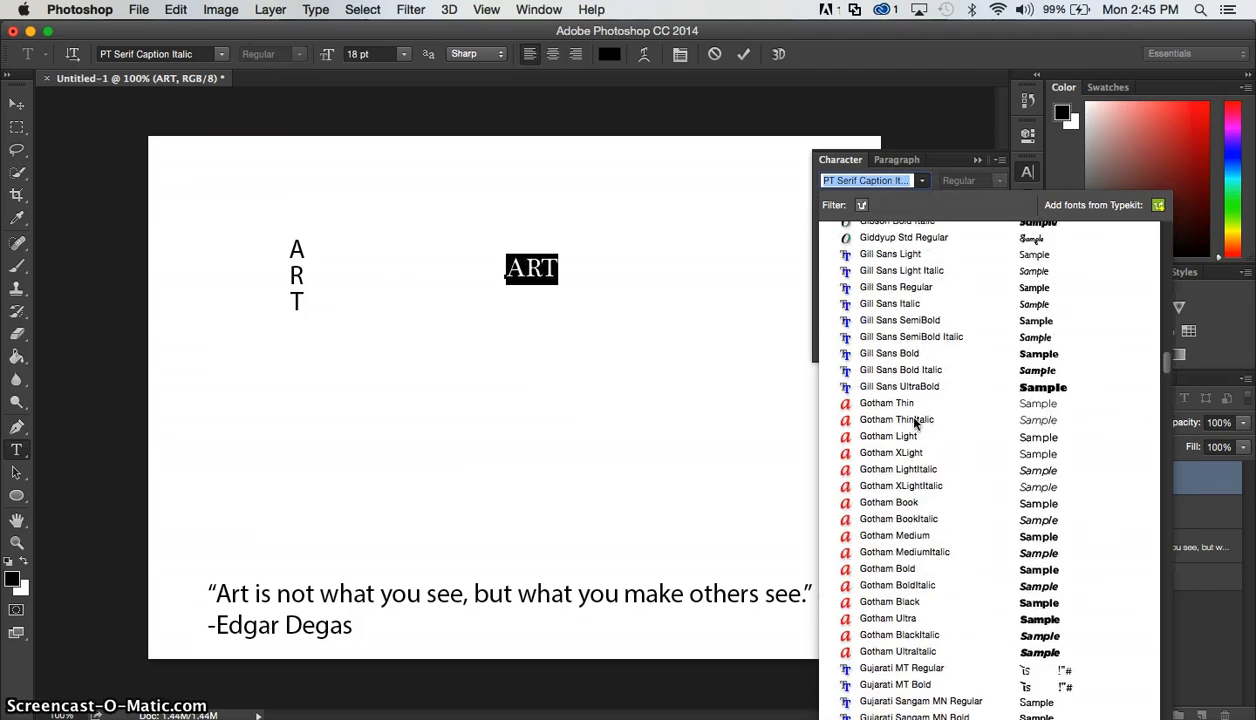
scroll(913, 423, "up", 20)
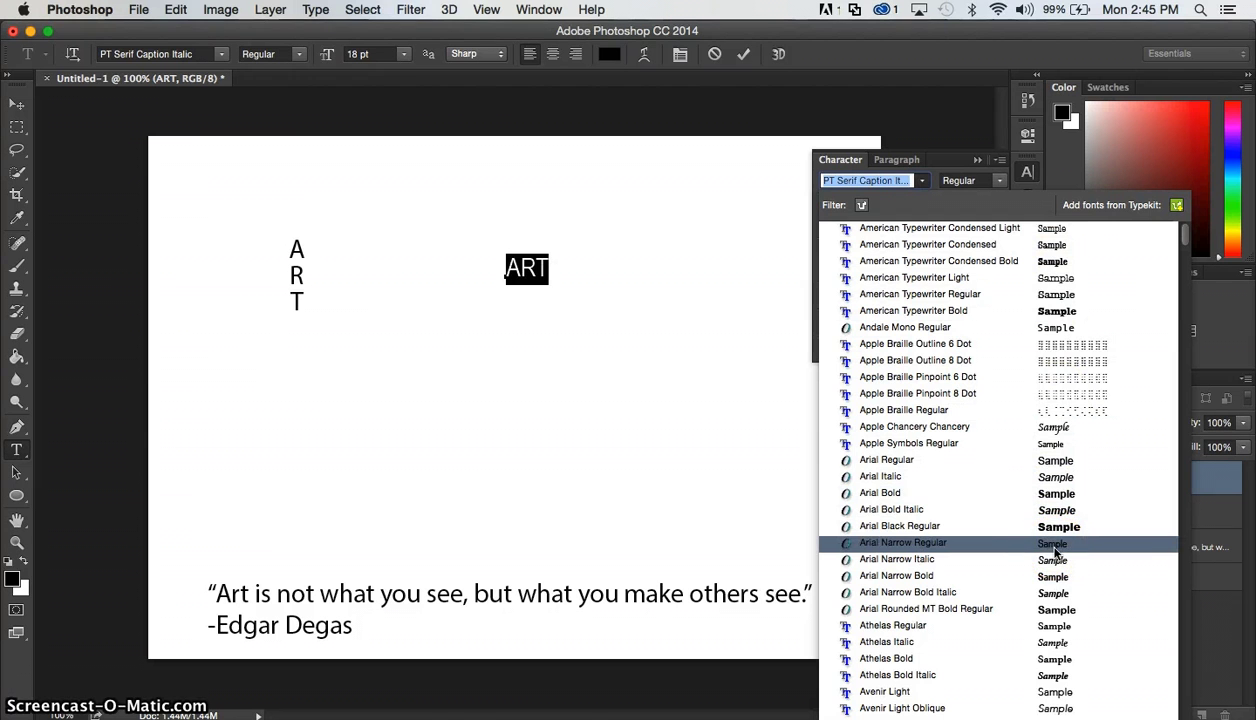
scroll(1055, 550, "down", 4)
scroll(1055, 553, "down", 10)
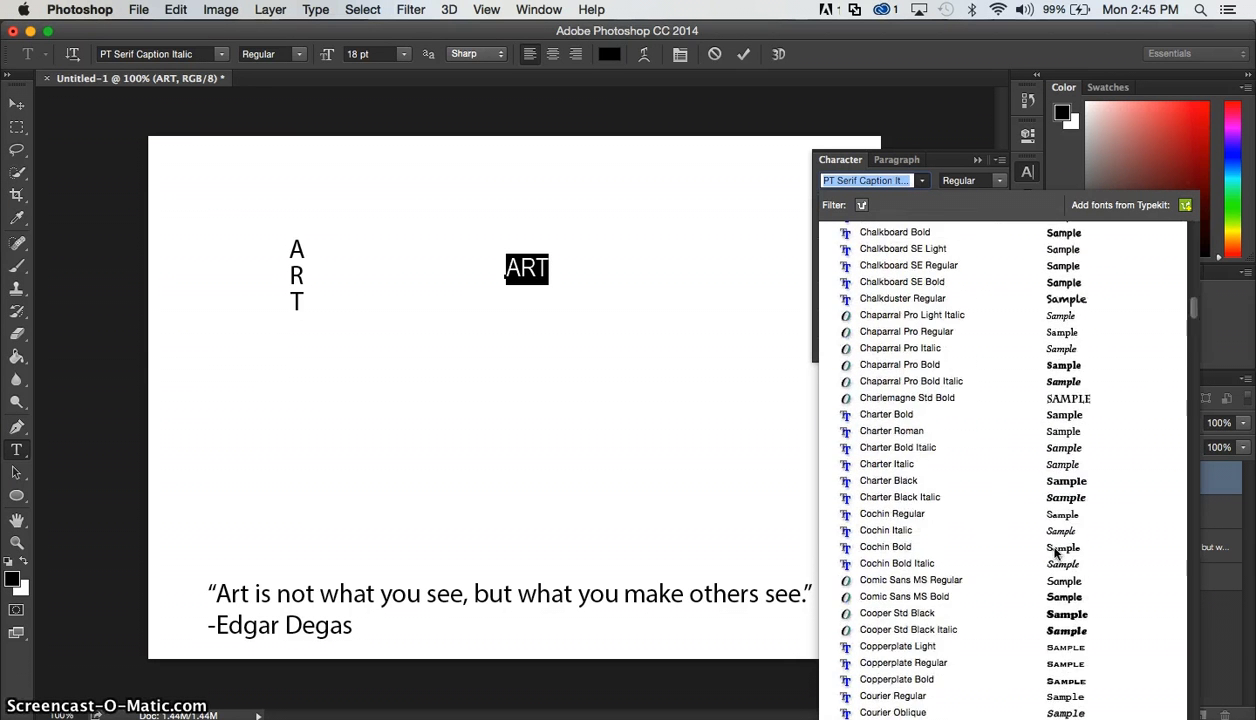
scroll(1055, 553, "down", 9)
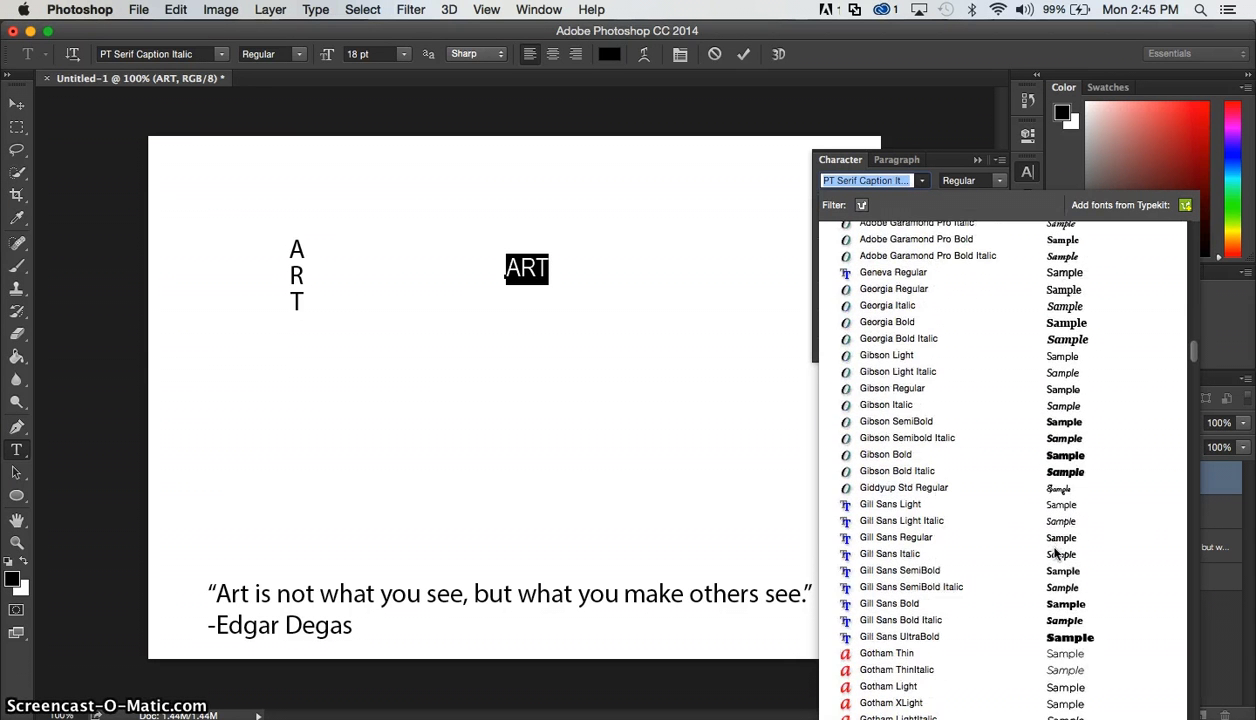
left_click(1052, 564)
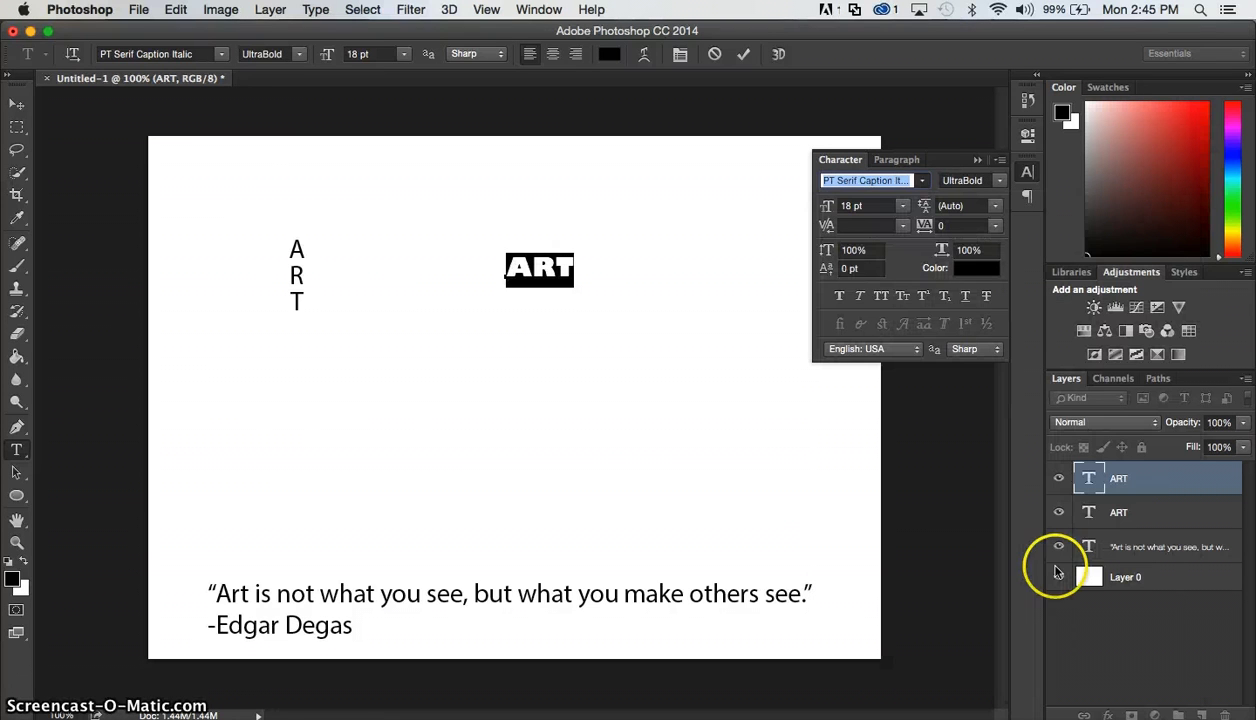
Step: Set the horizontal ART text's size to 36 pt and its tracking to 100
left_click(901, 213)
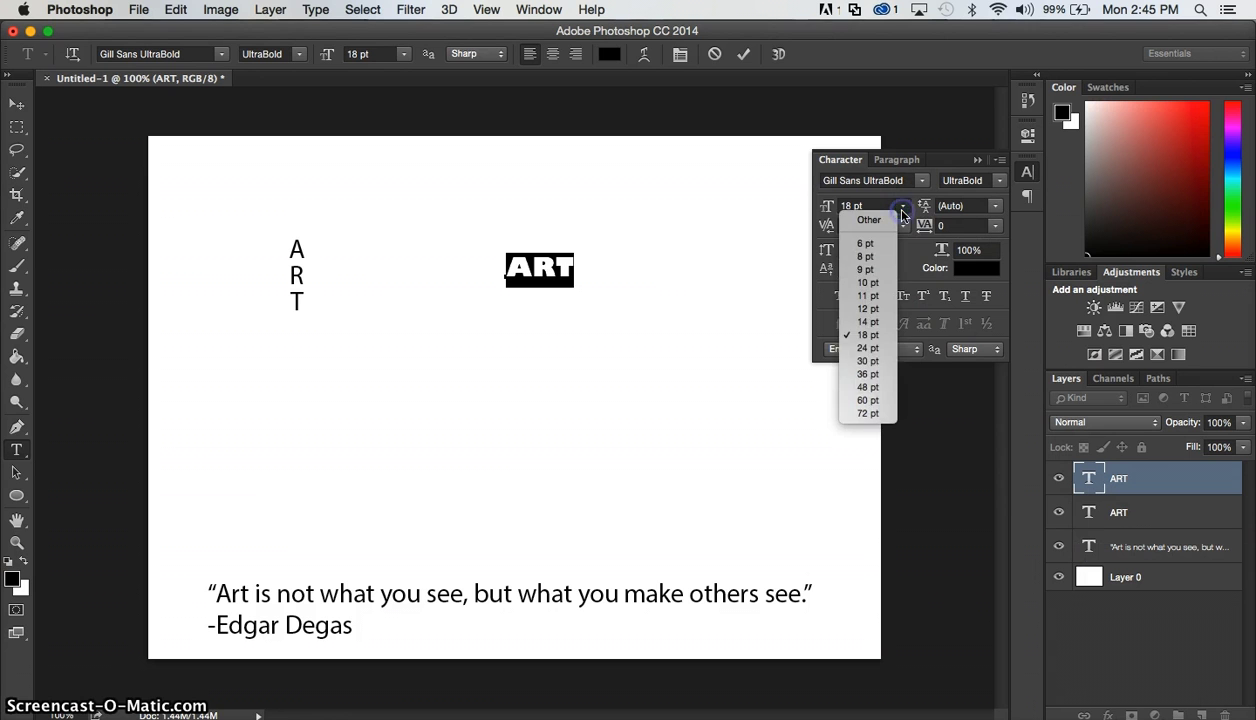
left_click(871, 367)
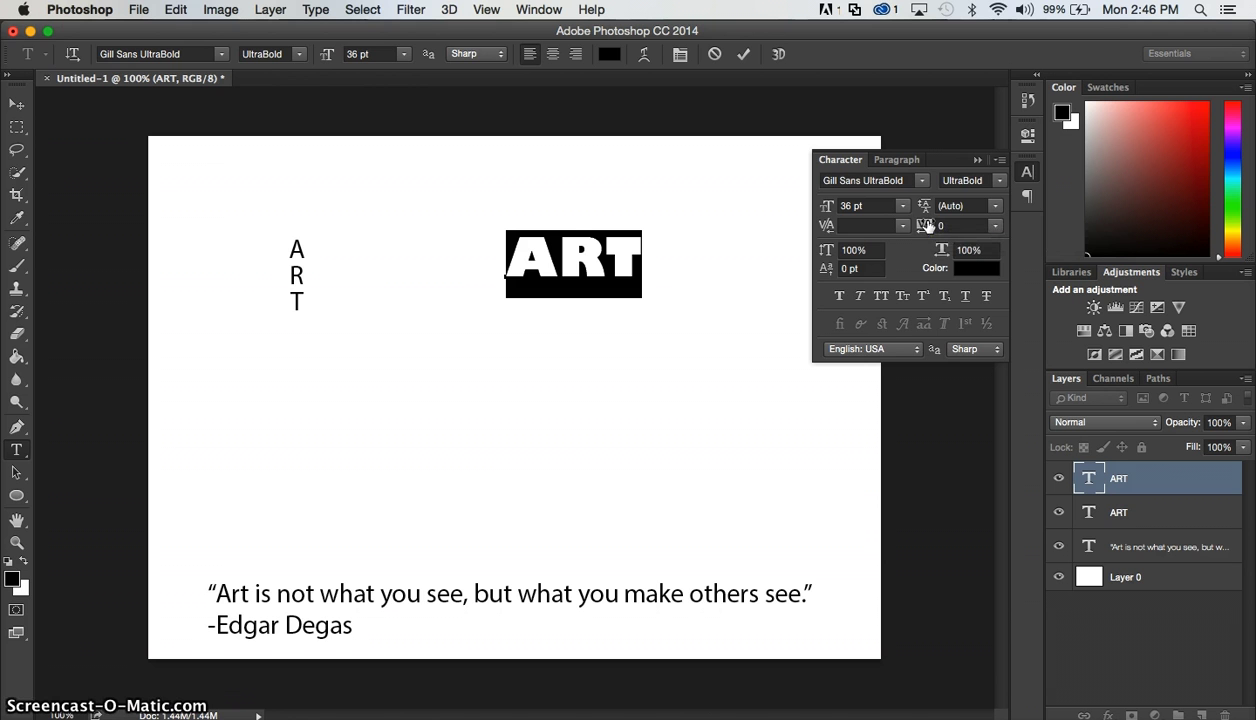
left_click(995, 227)
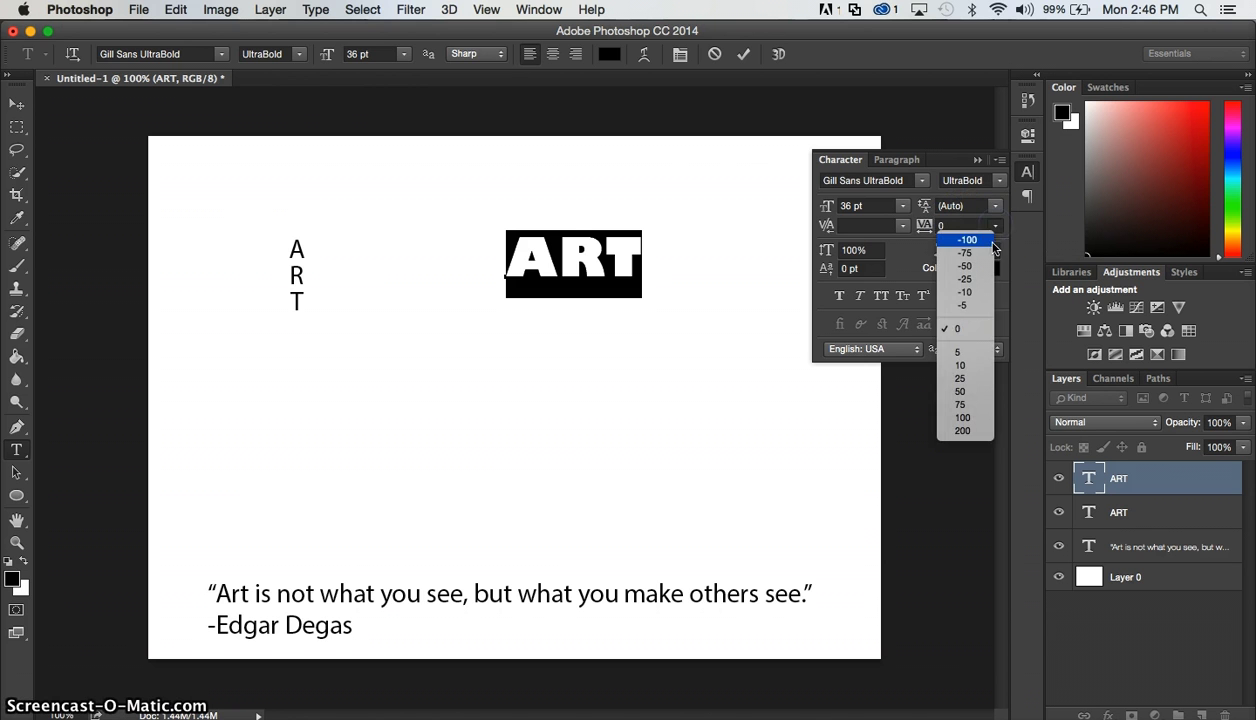
left_click(963, 378)
left_click(995, 228)
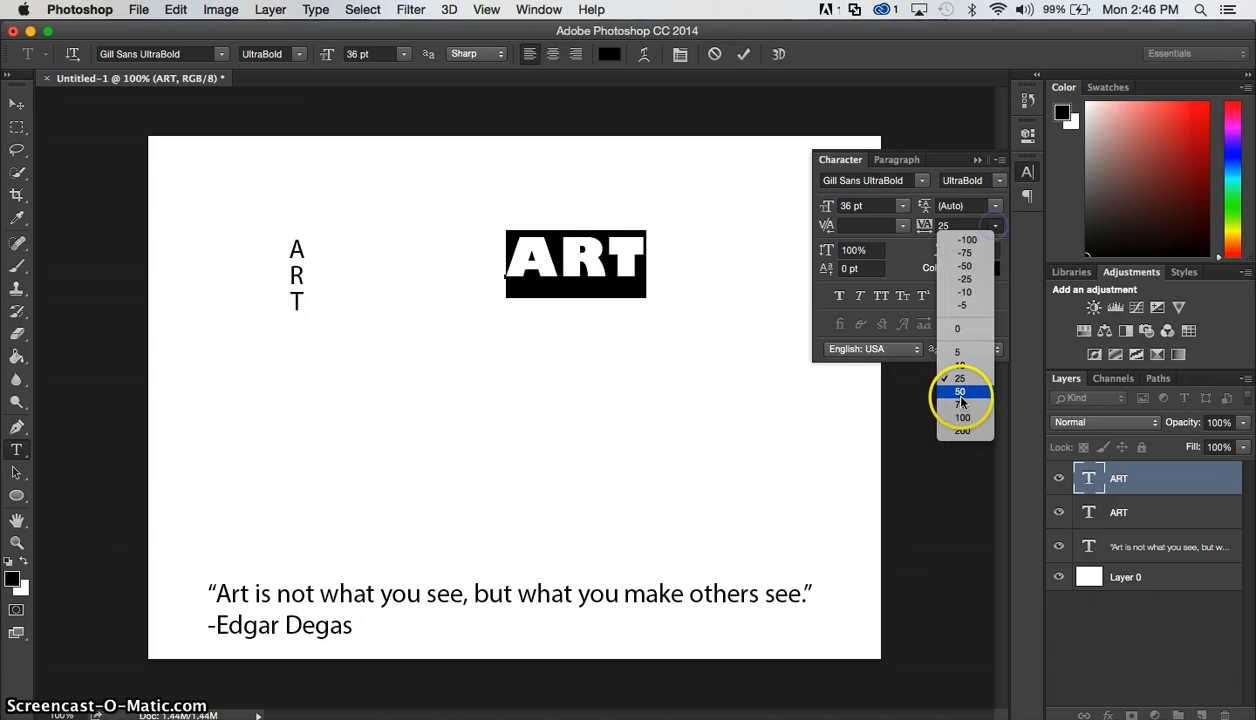
left_click(958, 418)
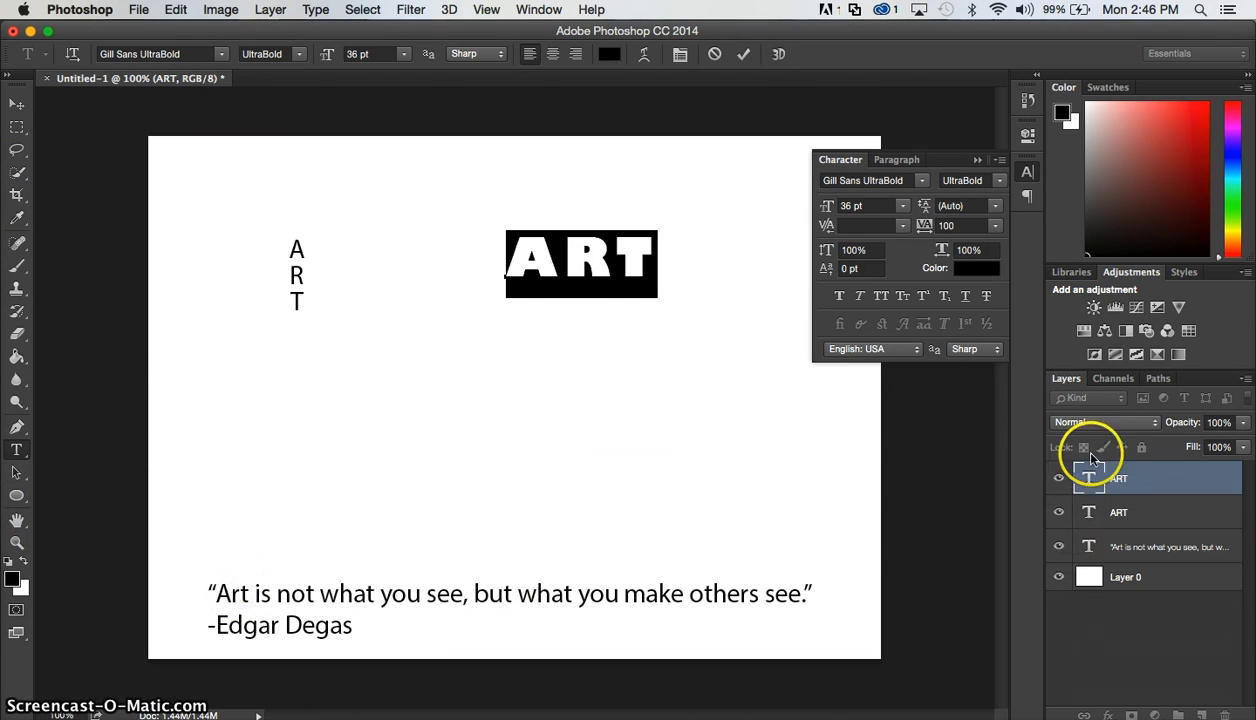
Step: Break the quote onto a new line after "see," and move the whole text block up so all three lines fit on the canvas
left_click(1088, 549)
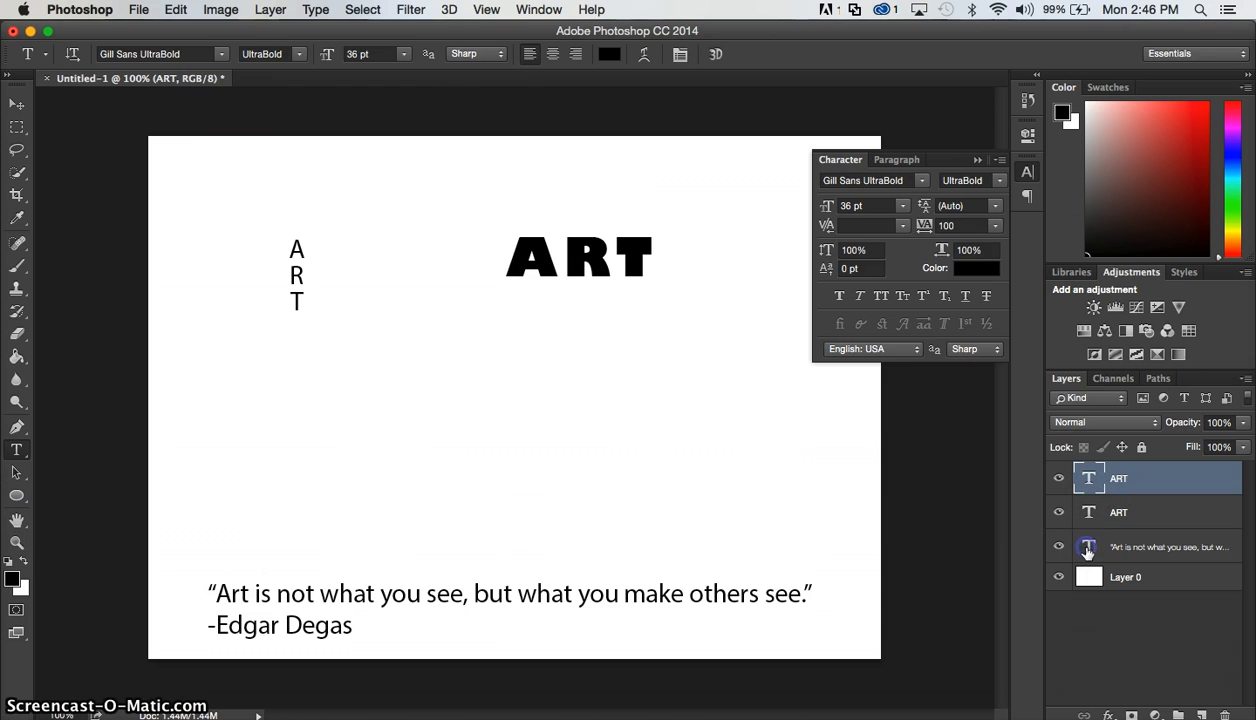
double_click(1088, 549)
left_click(476, 595)
key("Return")
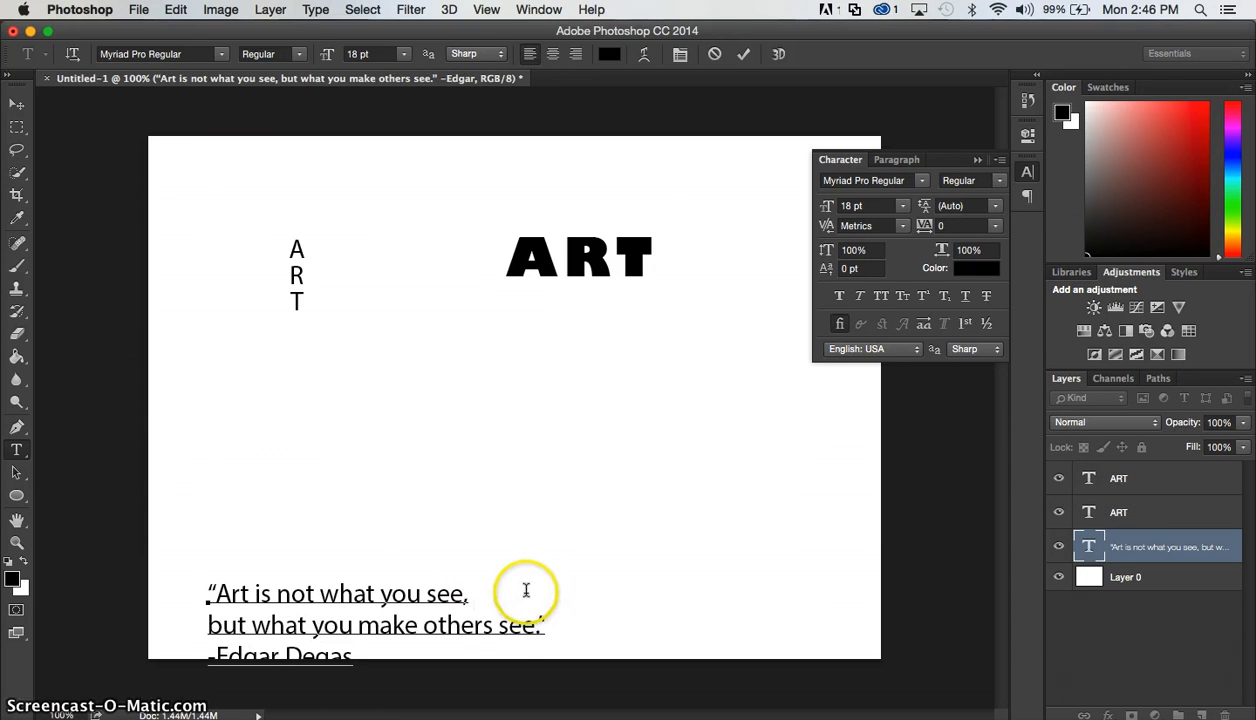
left_click(17, 103)
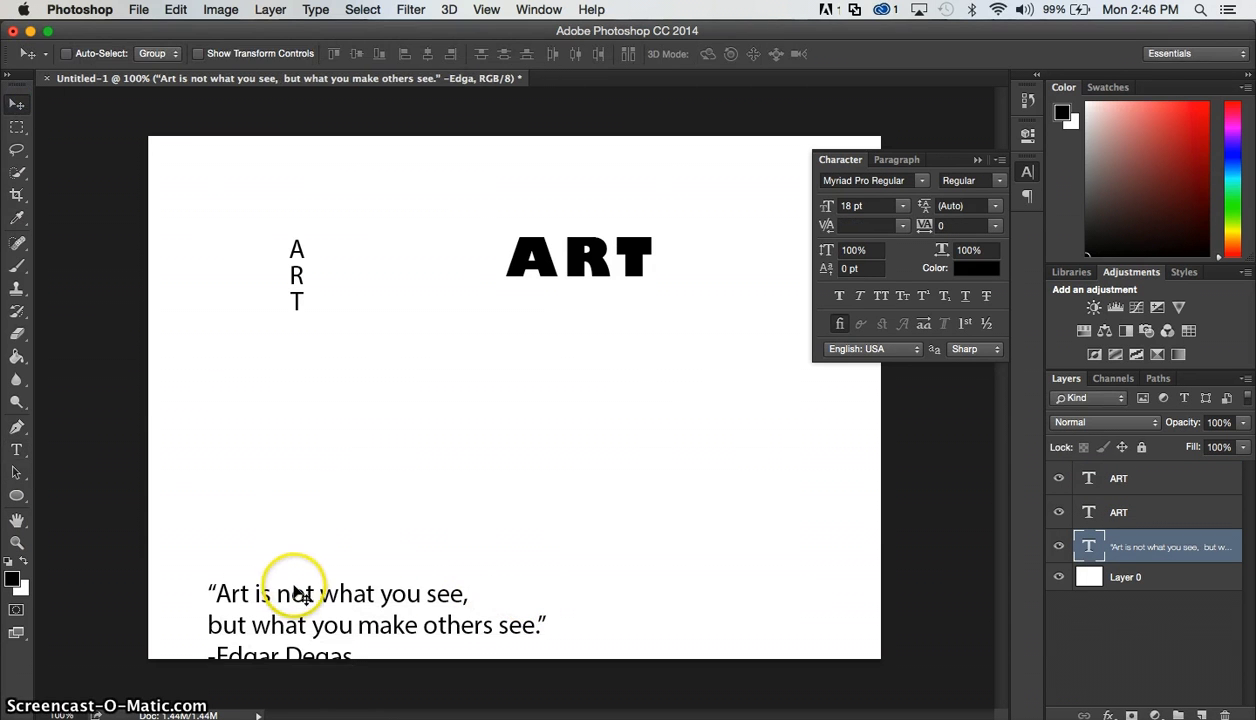
left_click_drag(292, 590, 295, 438)
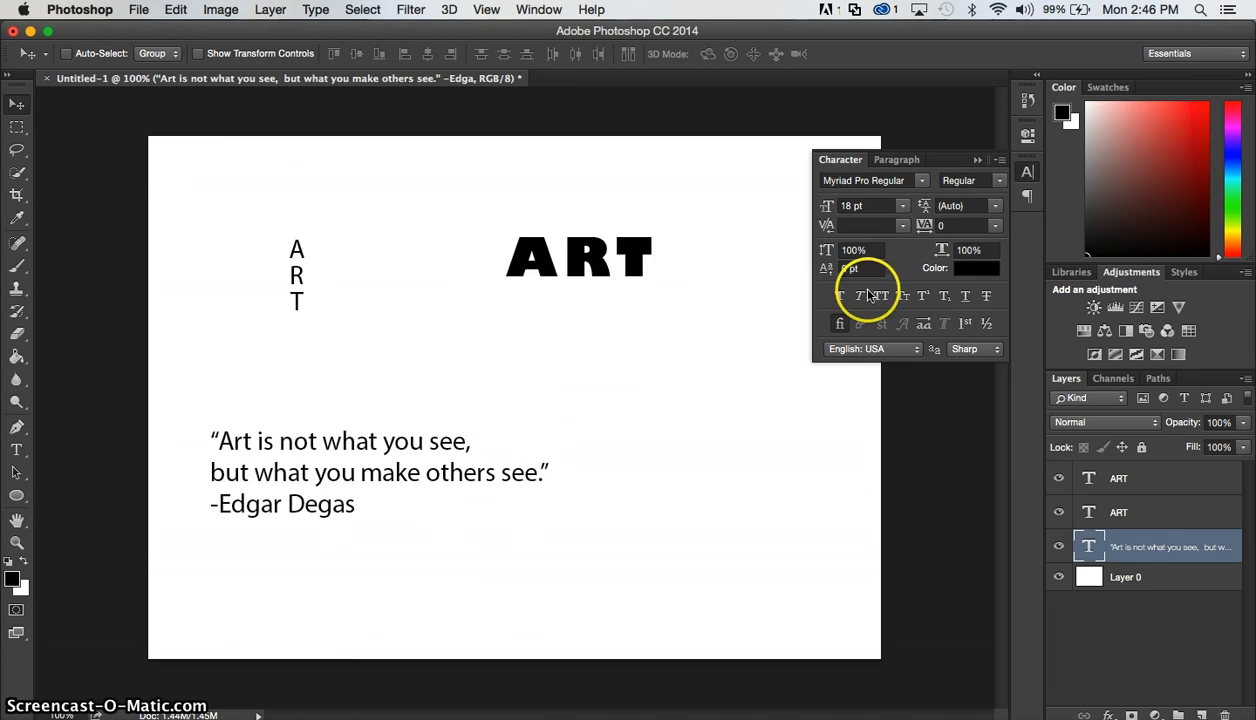
Step: Set the leading of the whole quote text to 18 pt
double_click(1090, 547)
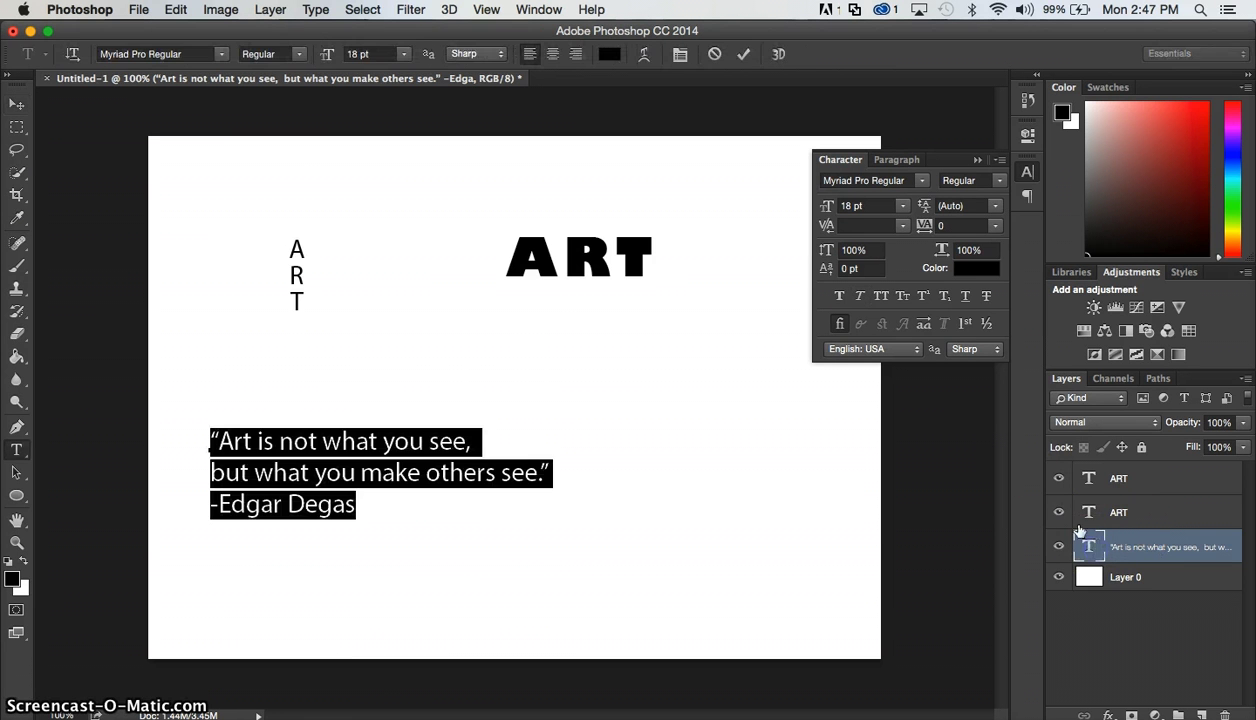
left_click(993, 210)
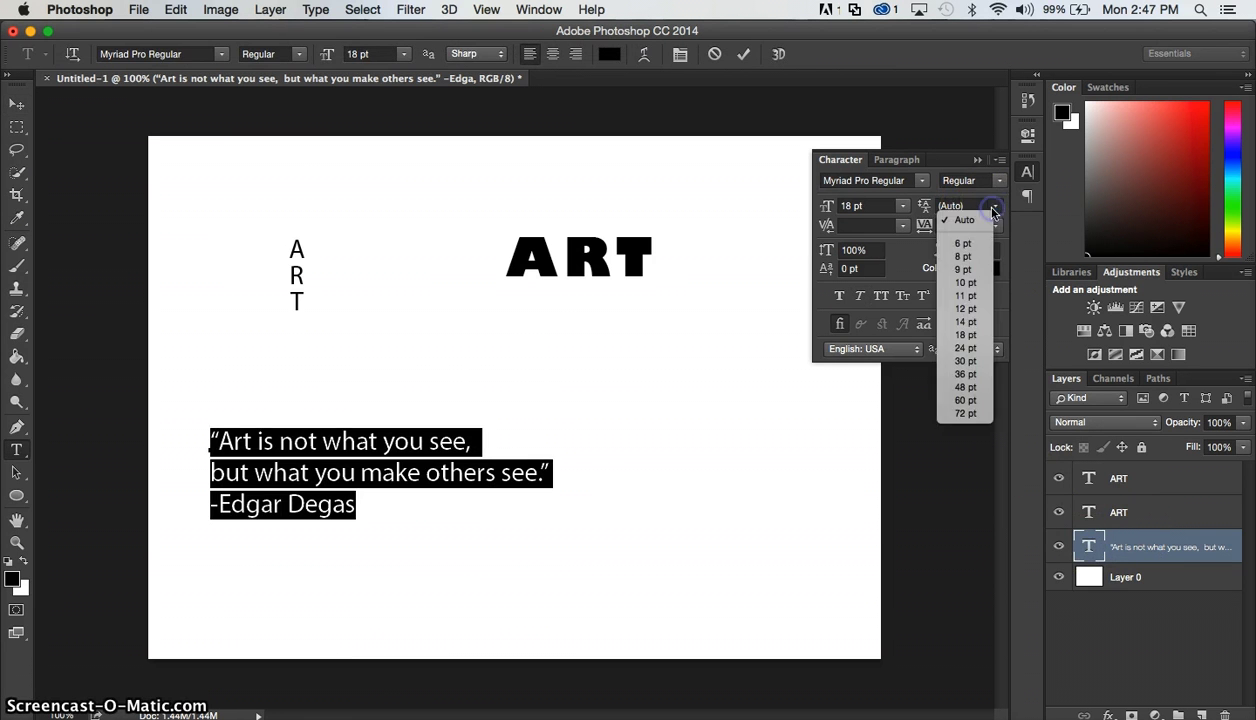
left_click(973, 343)
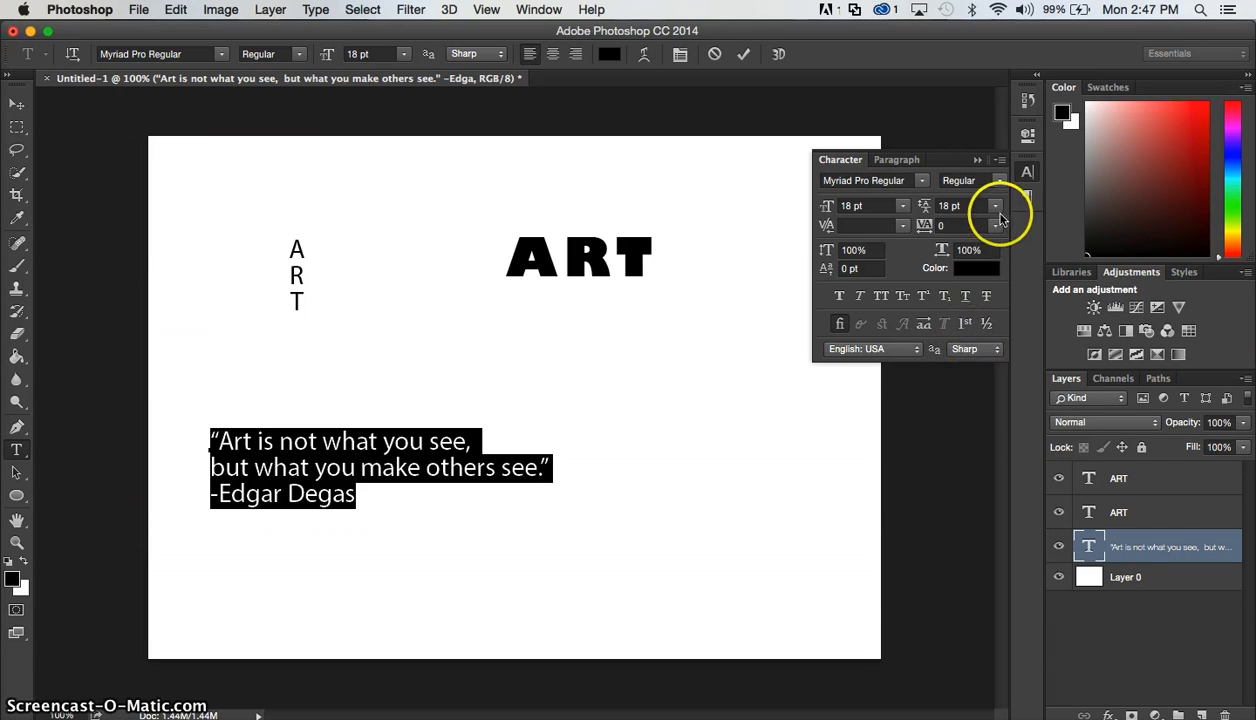
Step: Try a leading of 60 pt on the quote text, undo it, and leave text editing
left_click(995, 206)
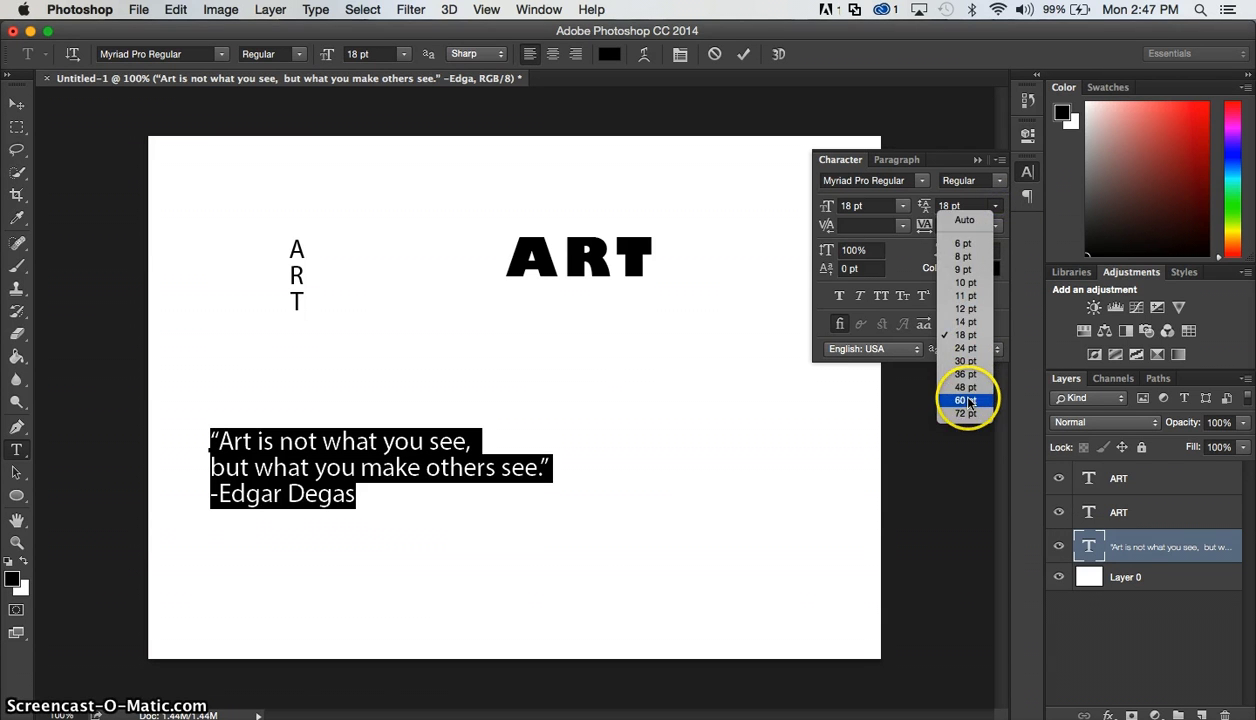
left_click(965, 400)
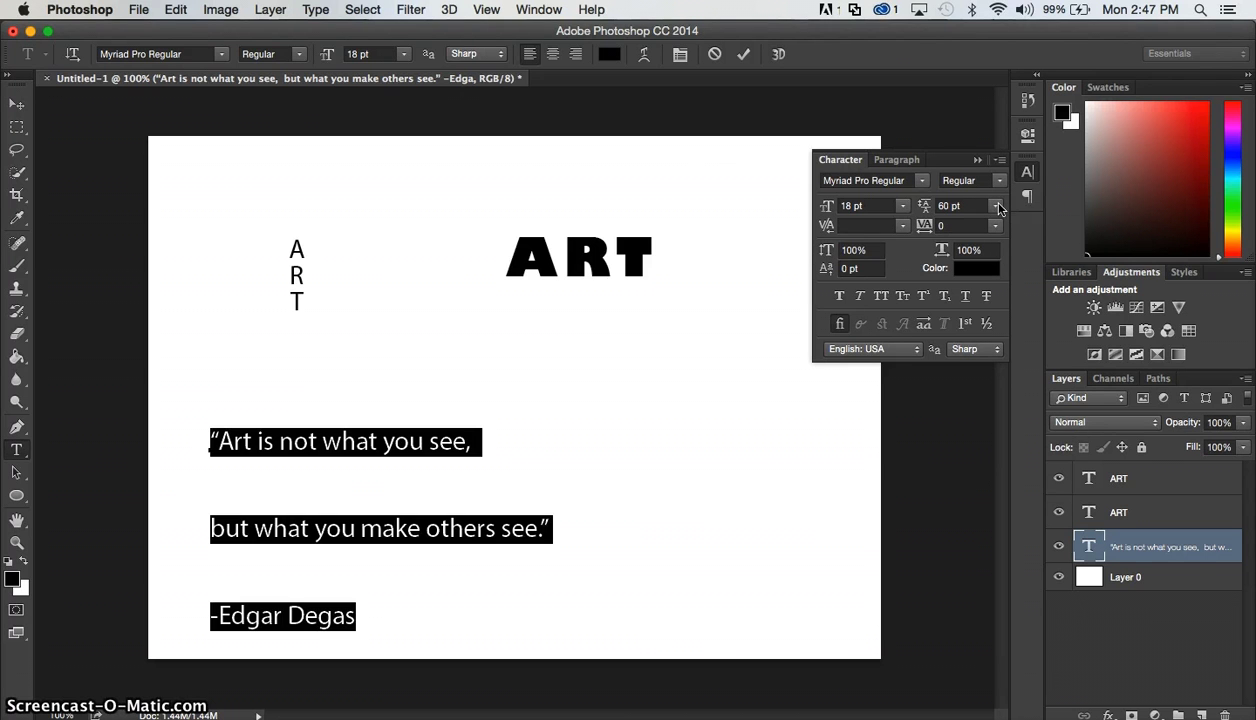
key("super+z")
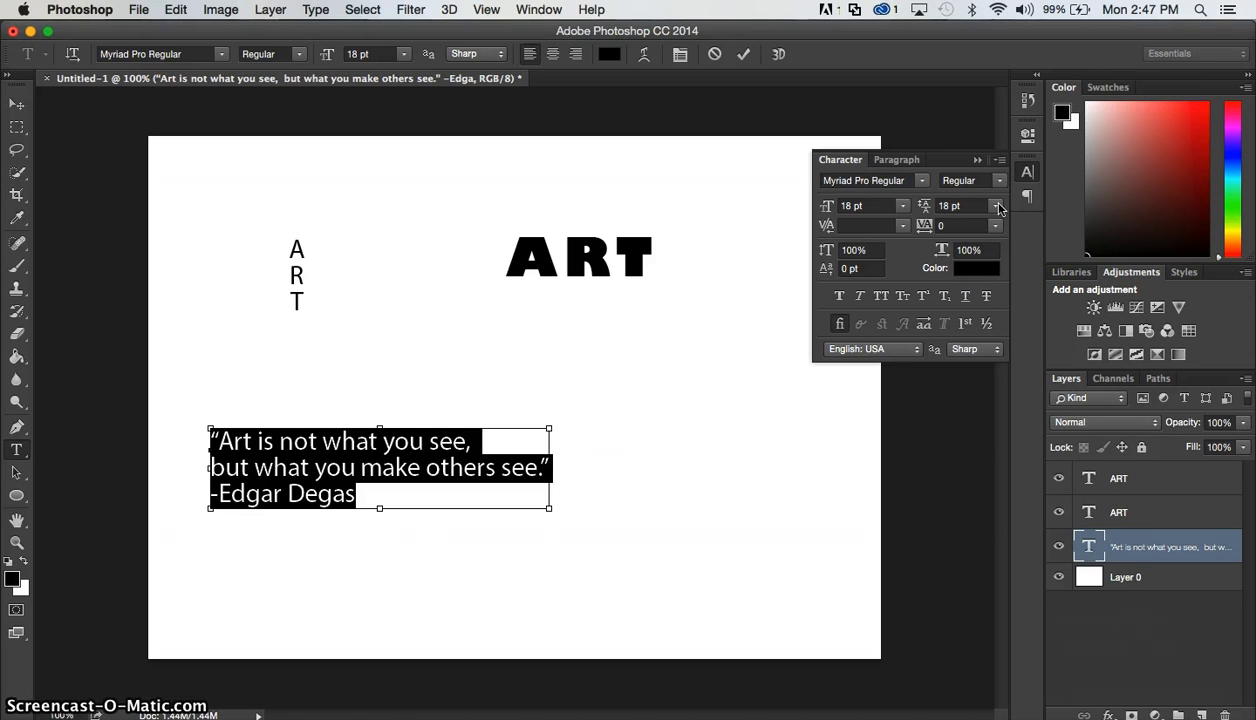
left_click(16, 104)
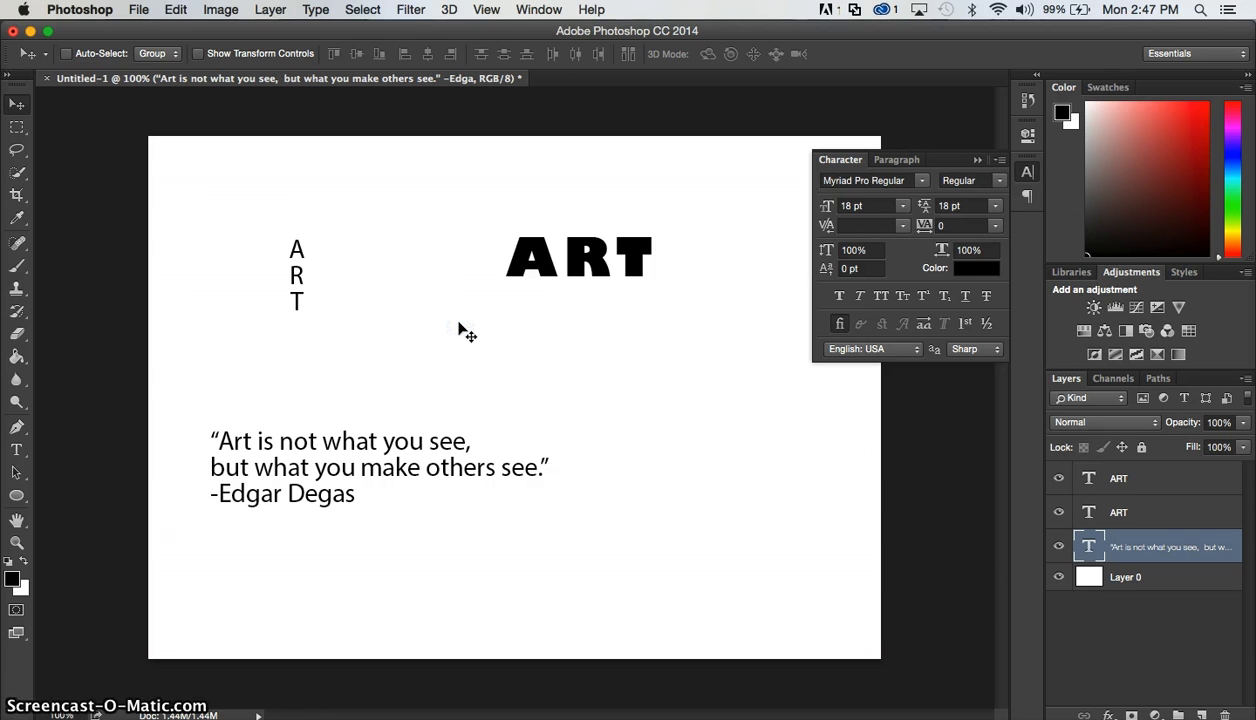
left_click(494, 276)
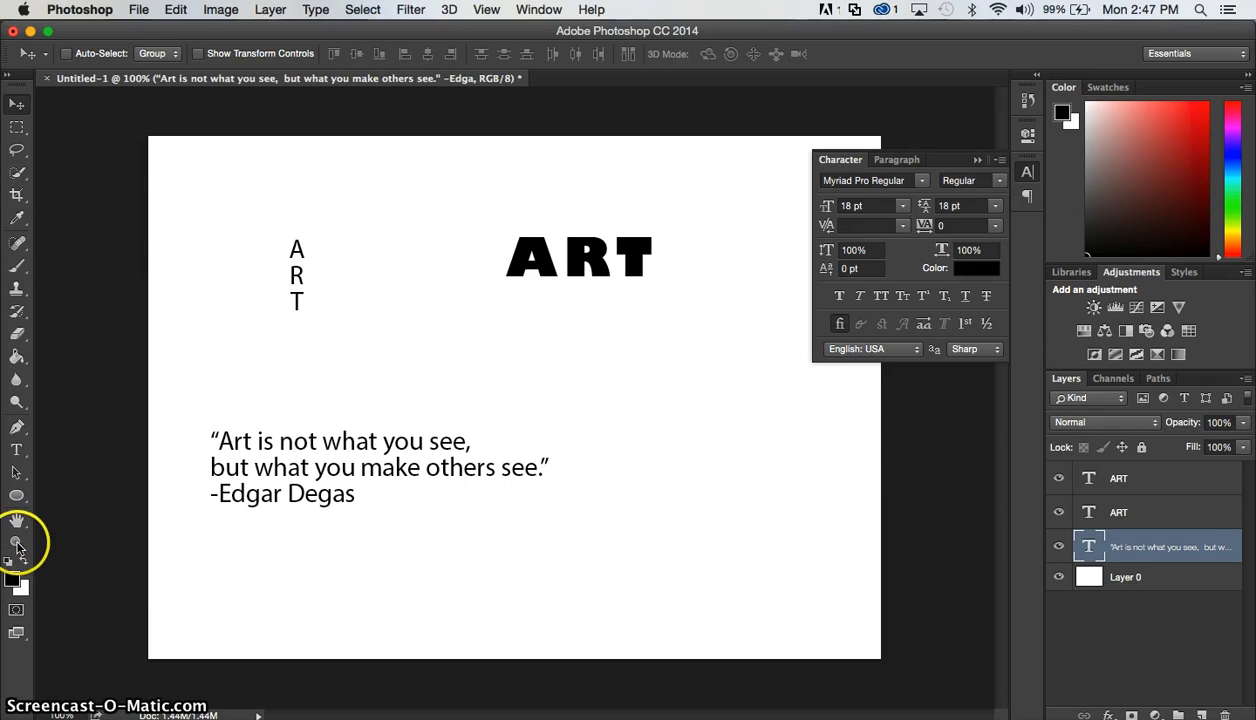
left_click(17, 172)
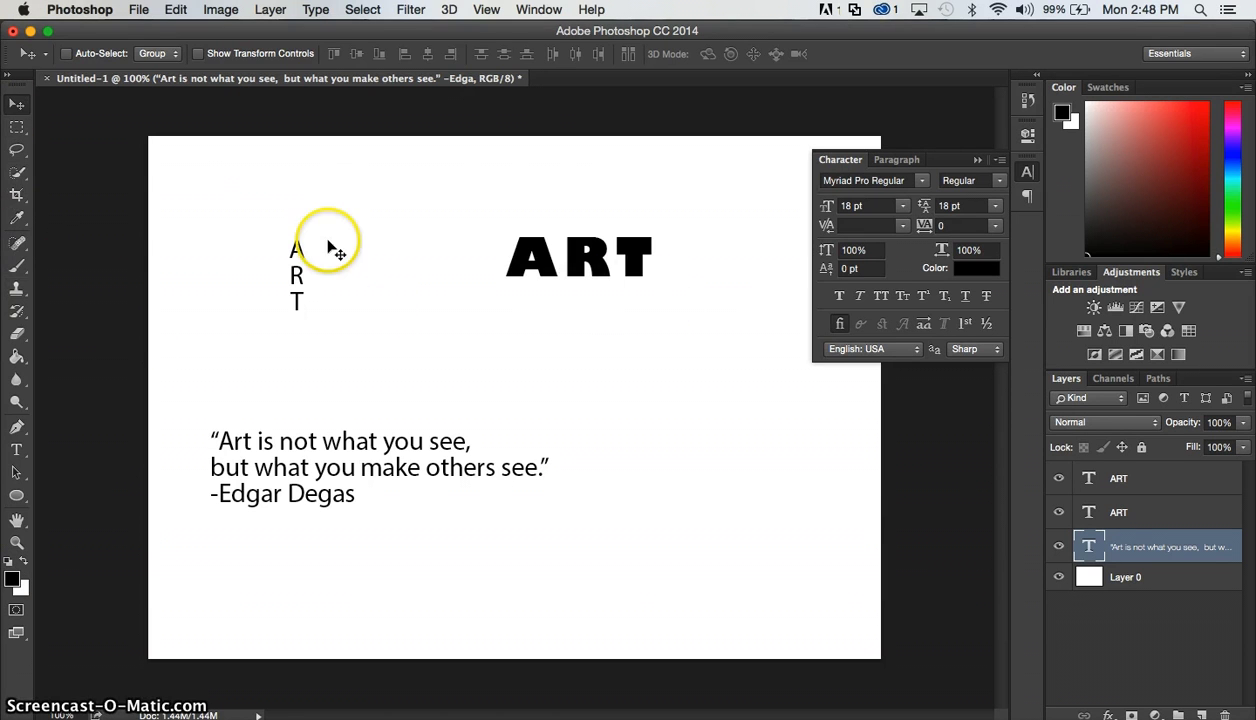
Step: Rotate the horizontal ART text 90° clockwise with Free Transform and apply the transformation
left_click(1092, 478)
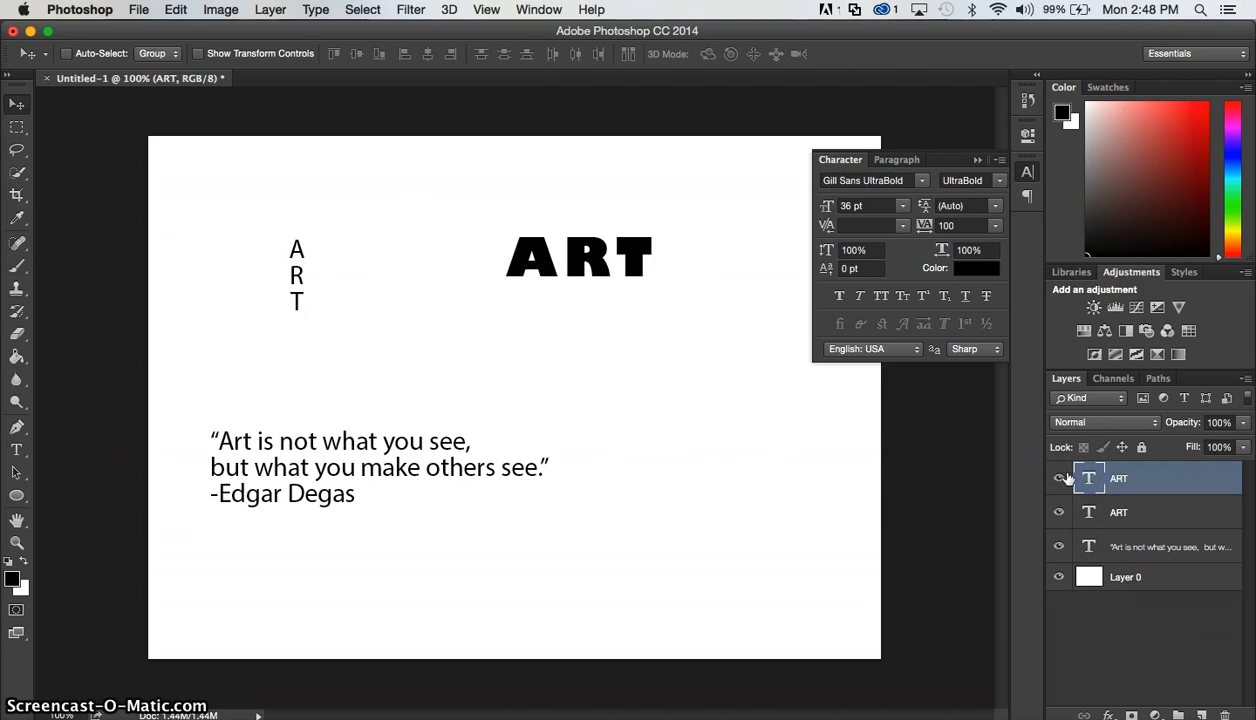
key("super+t")
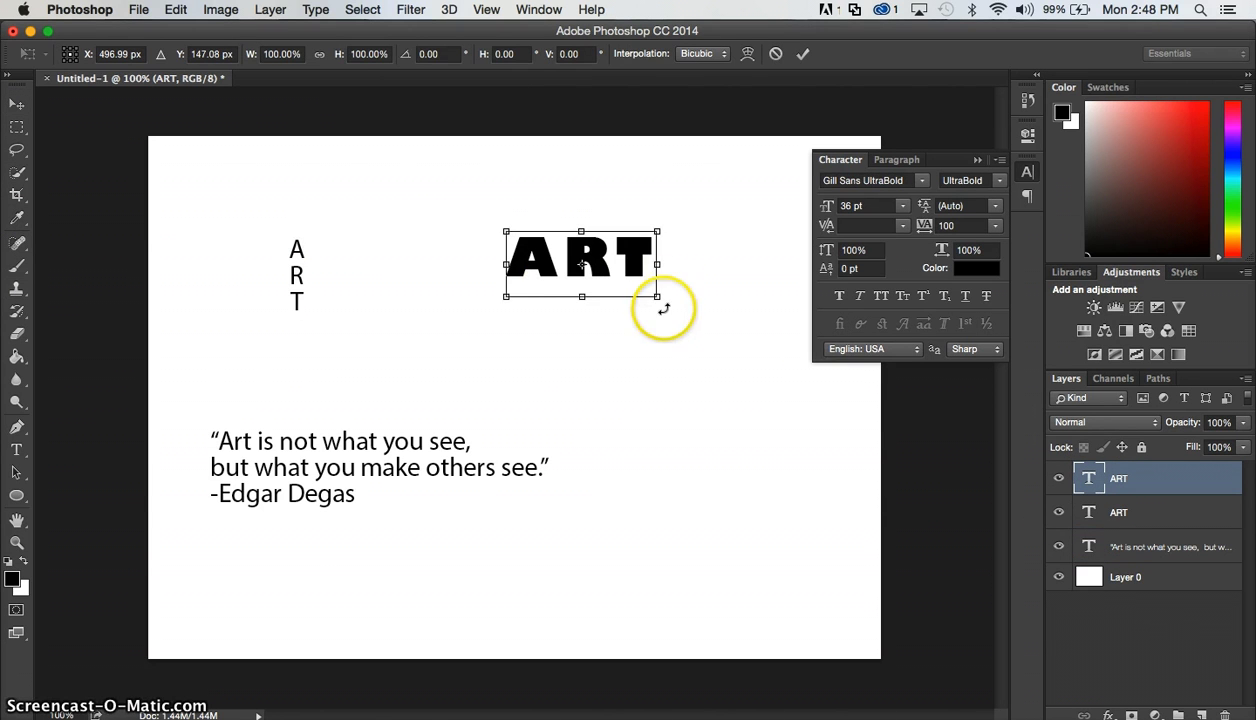
left_click_drag(661, 305, 536, 379)
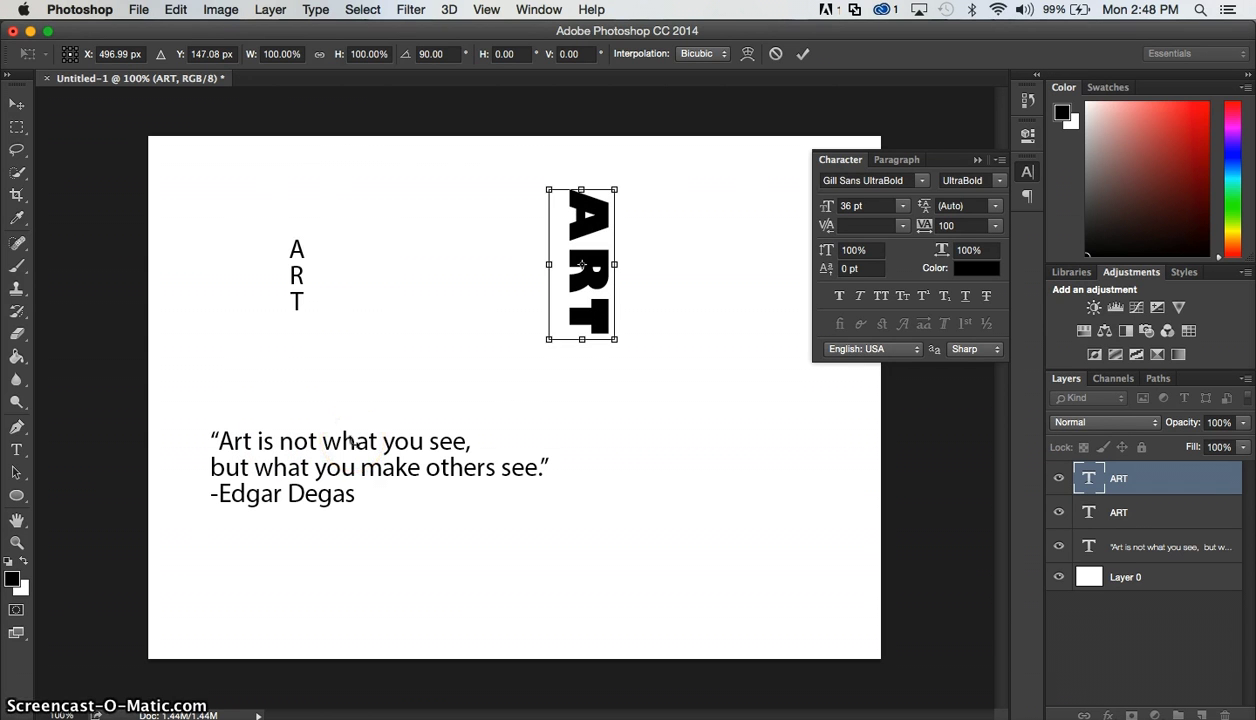
left_click(17, 449)
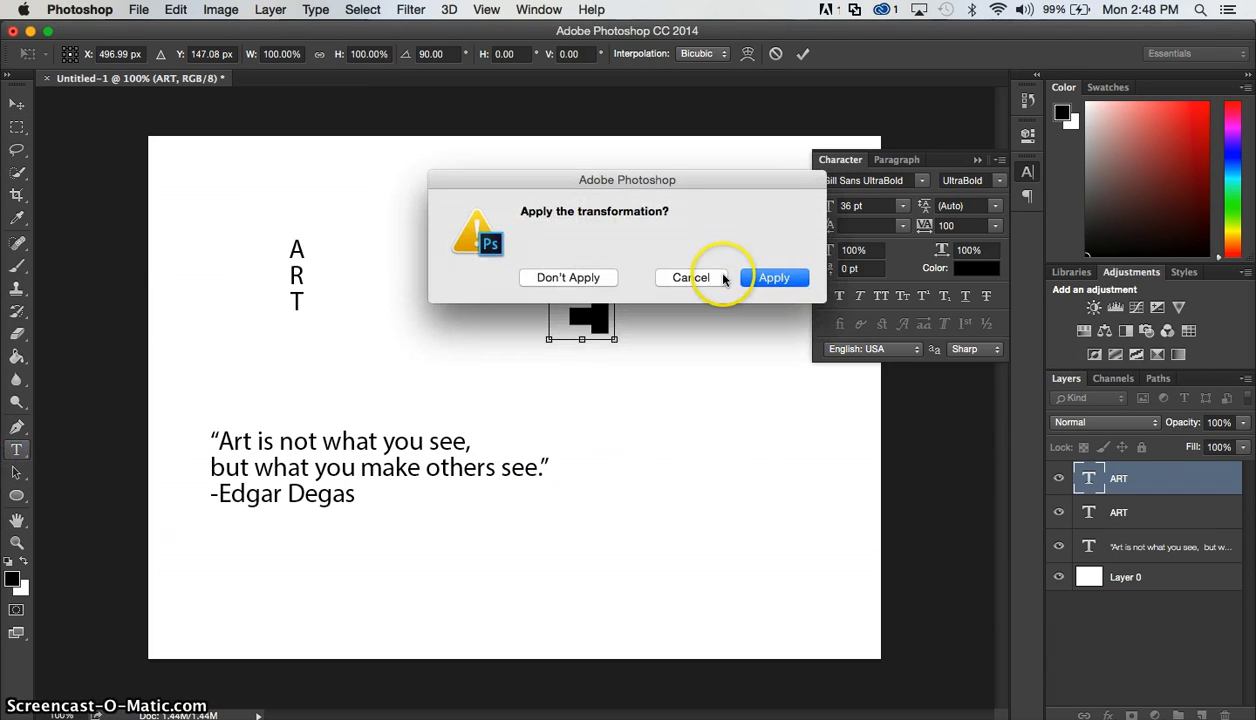
left_click(775, 279)
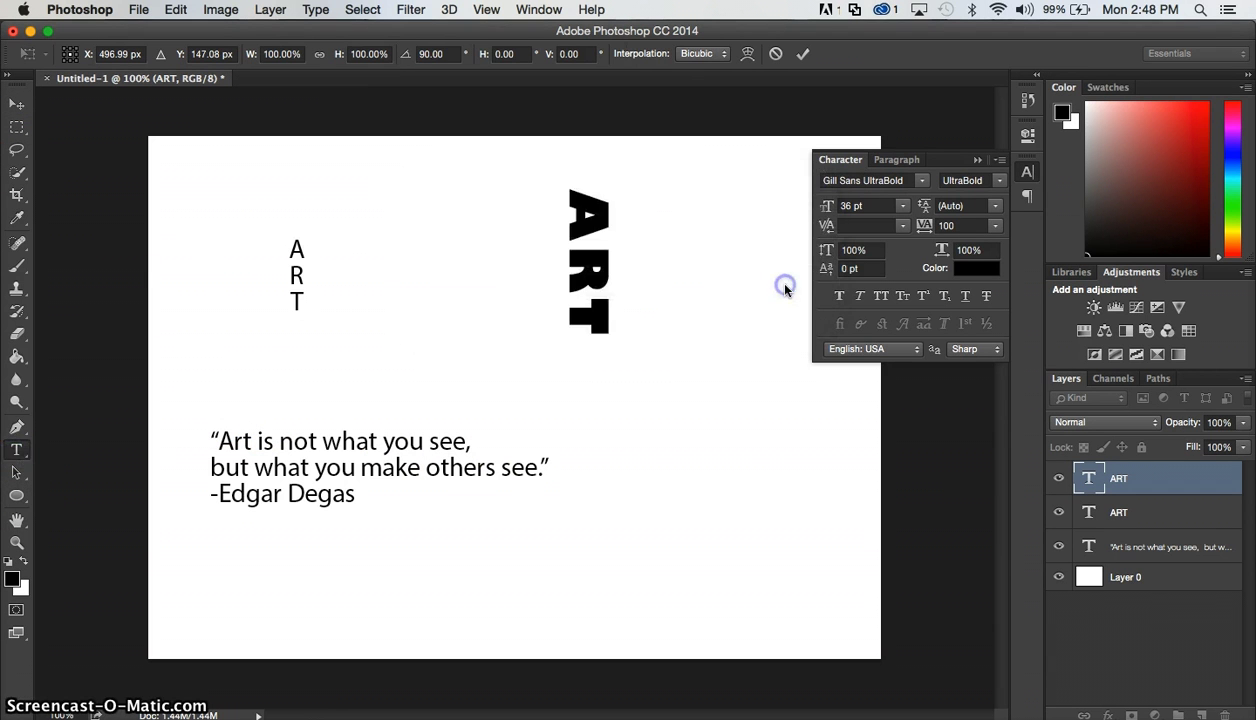
Step: Add the horizontal text "is not what you see" beside the top of the rotated ART text
left_click(621, 211)
type("is ")
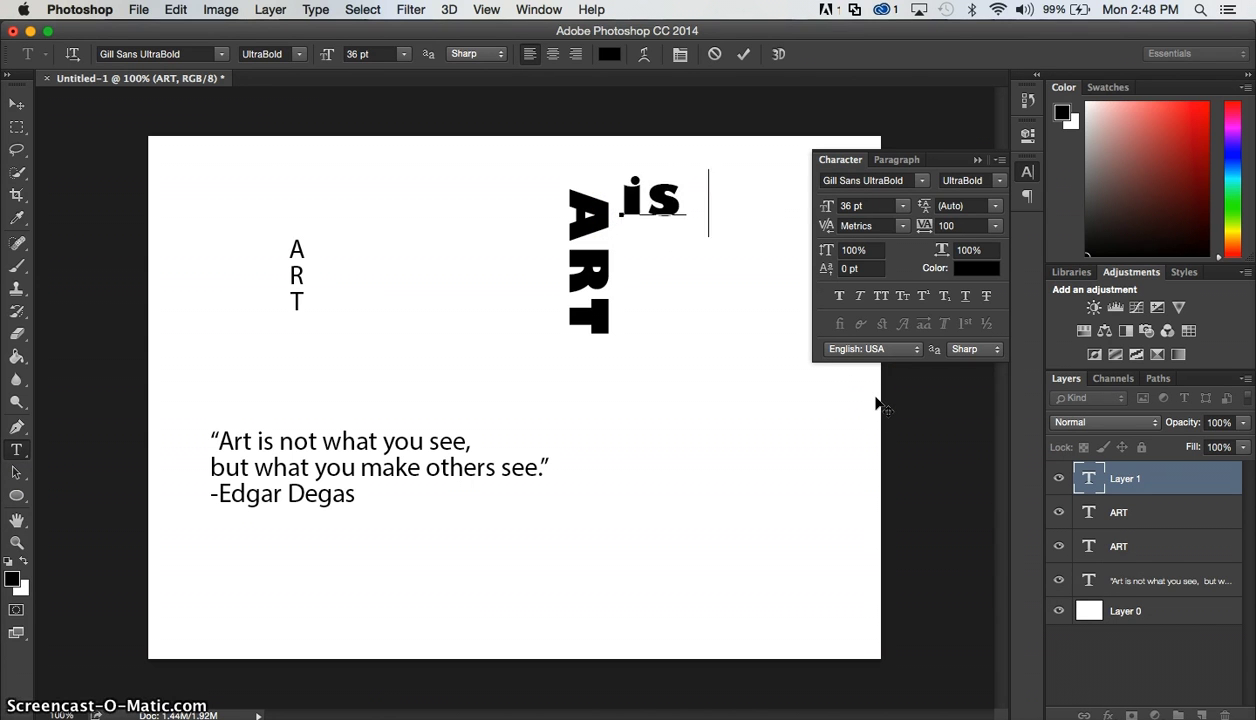
type("not")
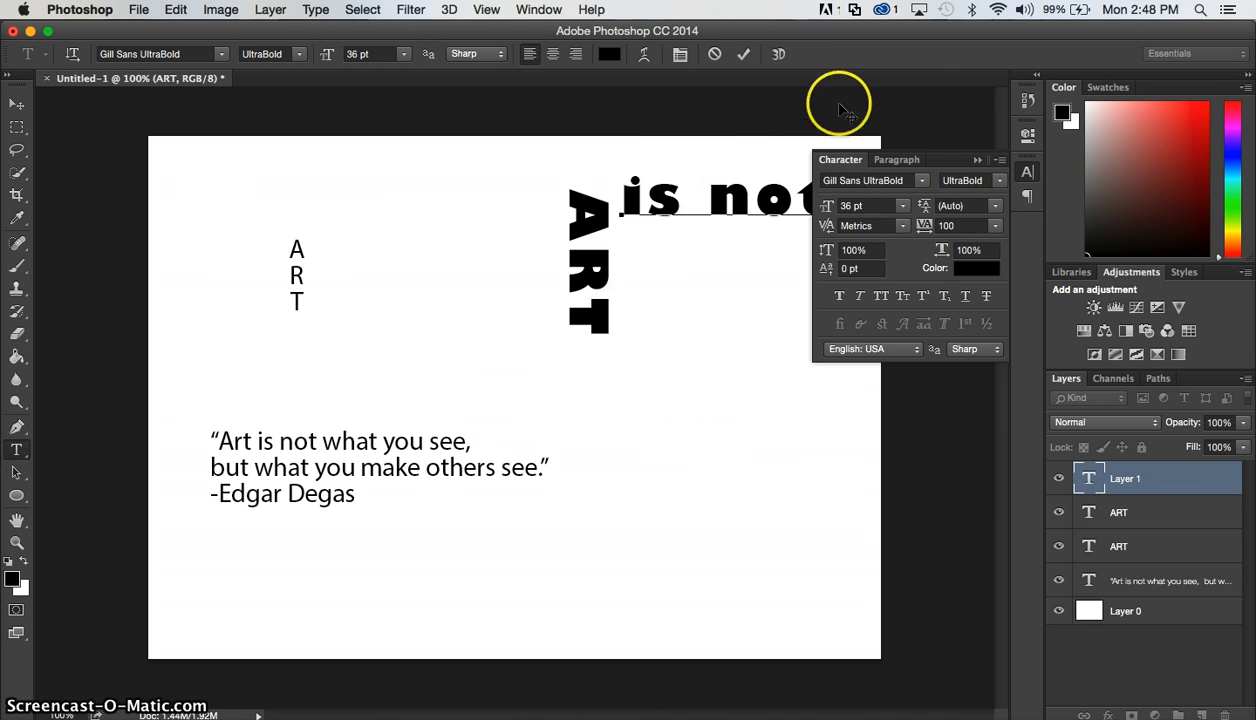
Step: Set the font size of the whole "is not what you see" text to 18 pt
triple_click(721, 197)
left_click(903, 206)
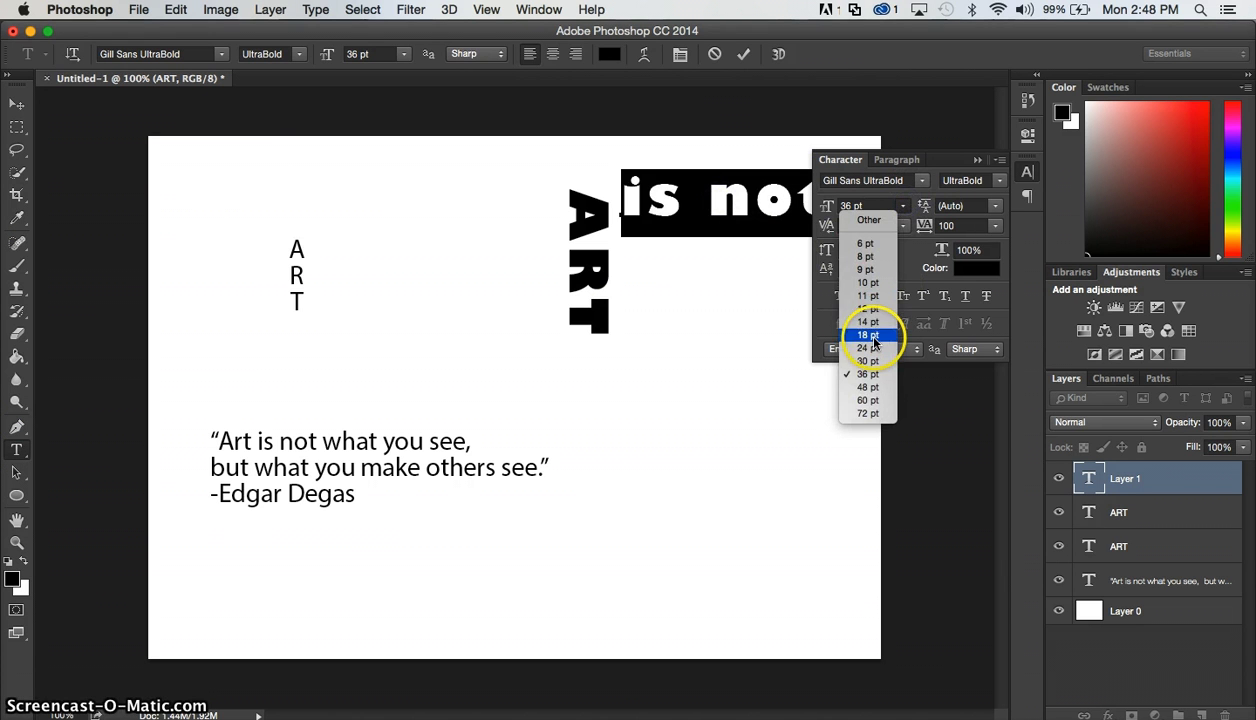
left_click(870, 336)
left_click(976, 160)
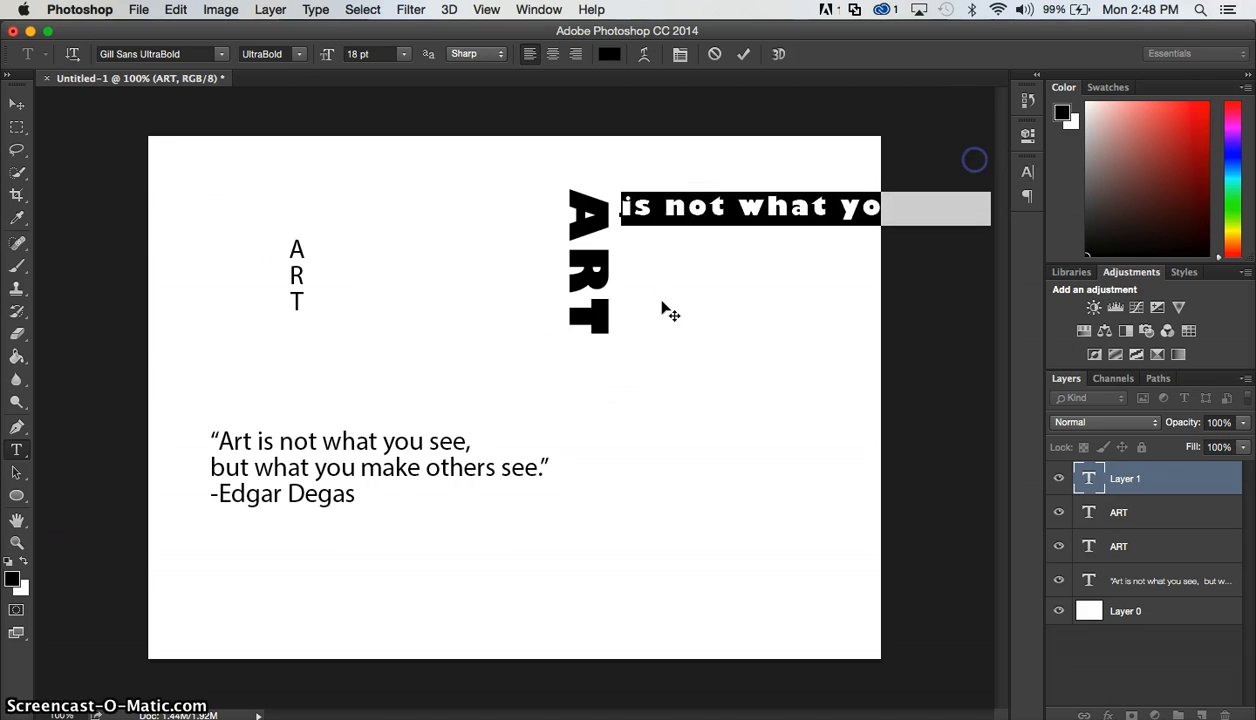
Step: Move the "is not what you see" and rotated ART layers left together so the whole line fits on the canvas
left_click(16, 104)
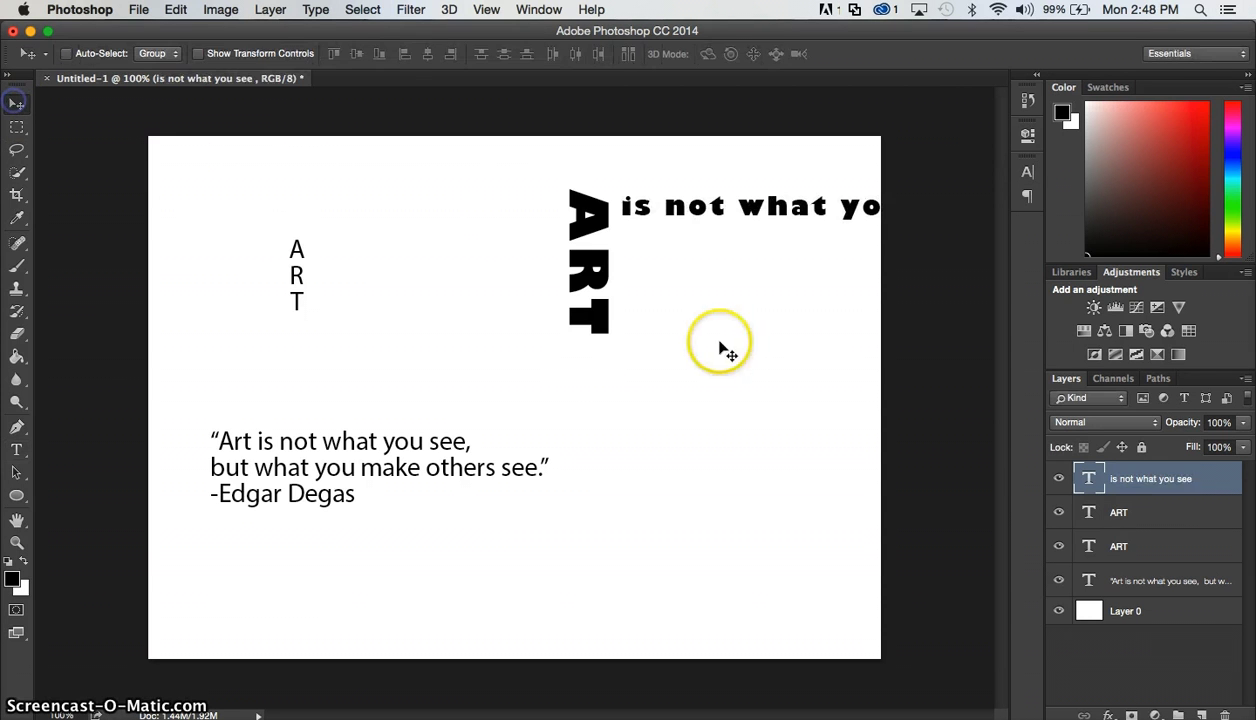
left_click(1120, 512, "shift")
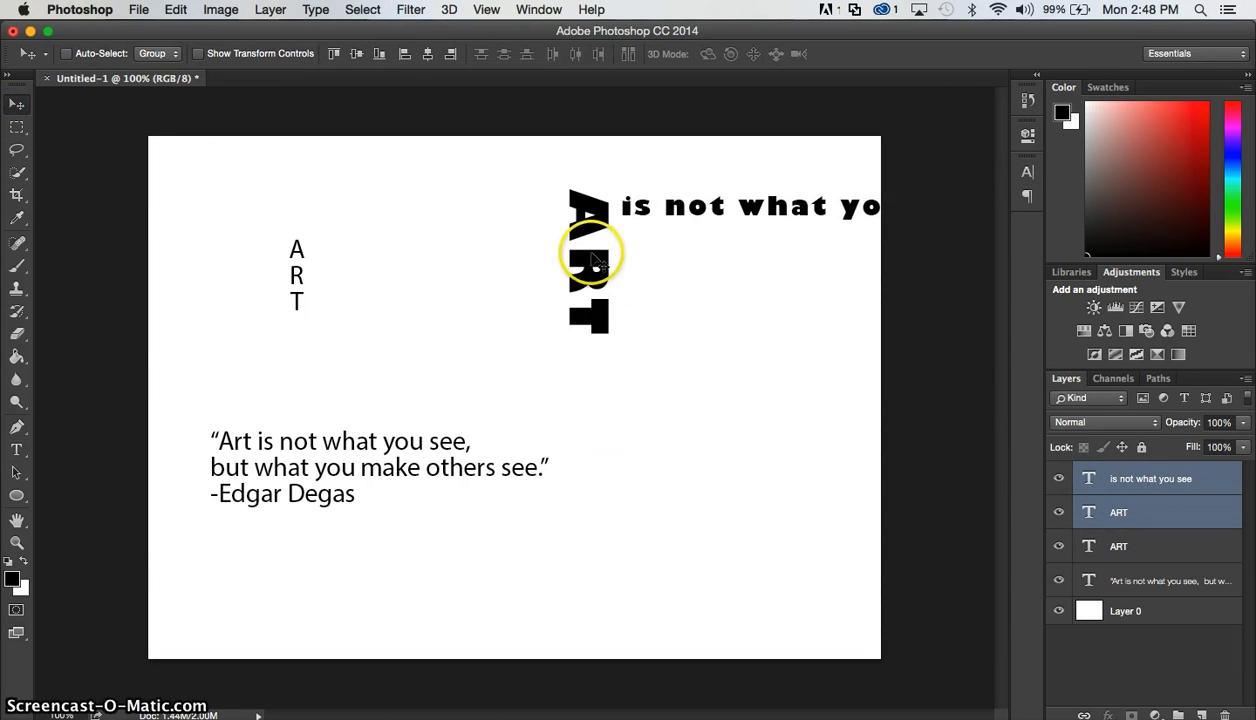
left_click_drag(575, 252, 402, 258)
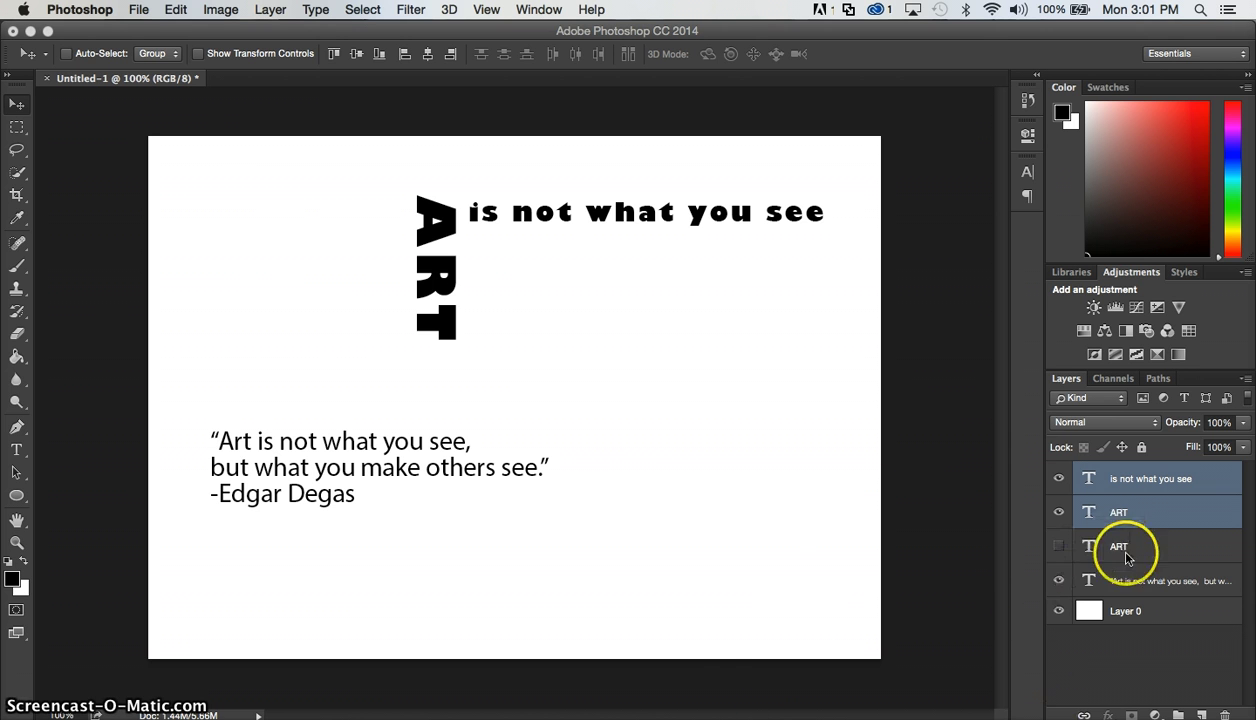
Step: Delete all the text layers, keeping only the white Layer 0
left_click(1122, 577, "shift")
left_click_drag(1129, 533, 1143, 659)
left_click_drag(1222, 714, 1222, 714)
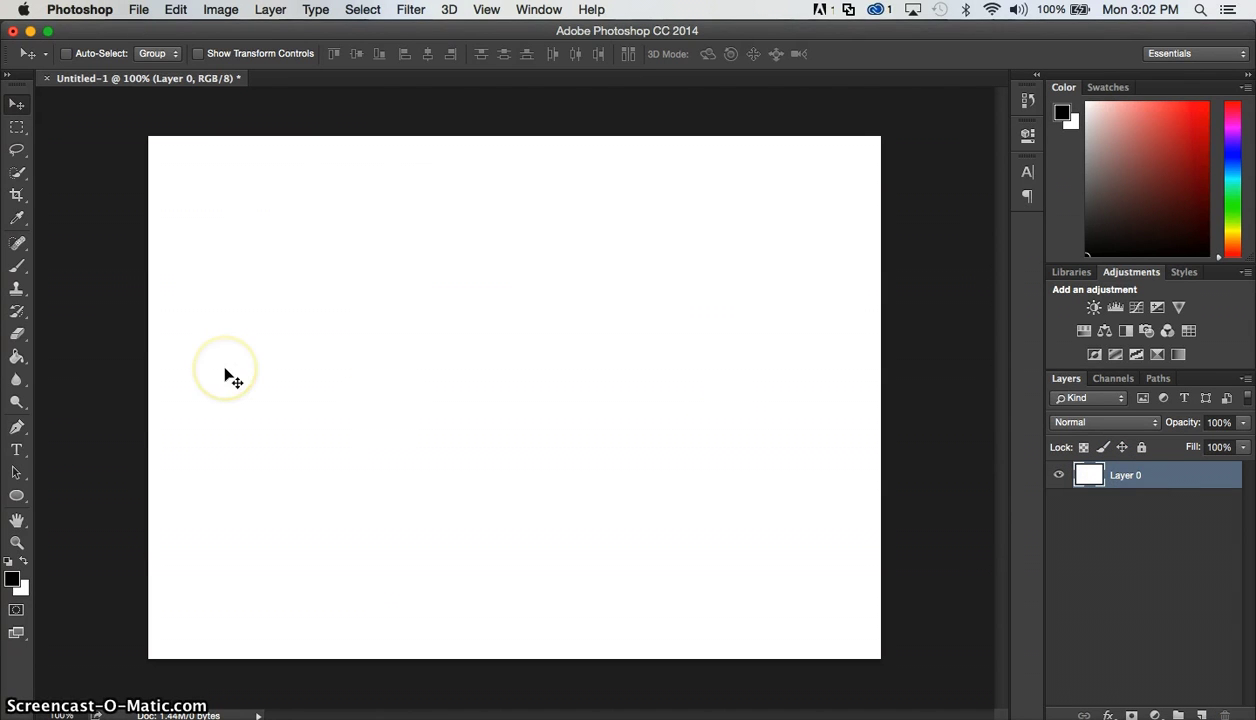
Step: Marquee a roughly square area in the lower-left part of the canvas and set the foreground color to purple #531994
left_click(16, 127)
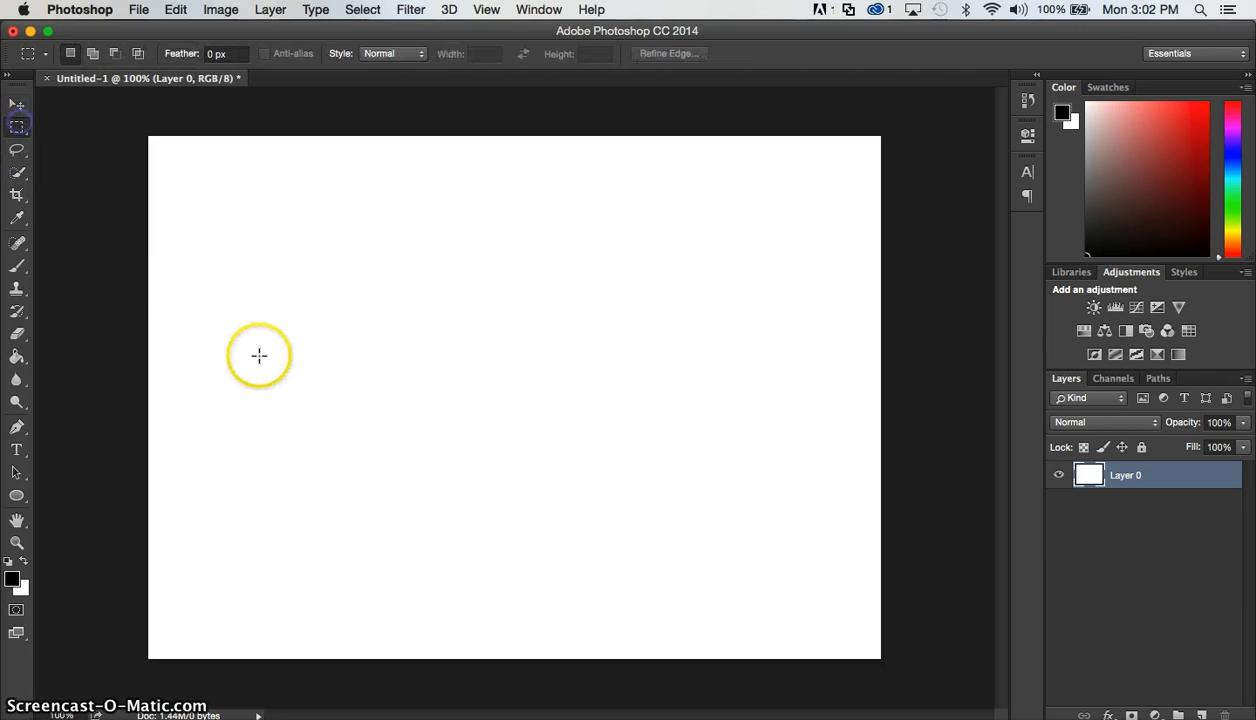
left_click_drag(263, 401, 401, 532)
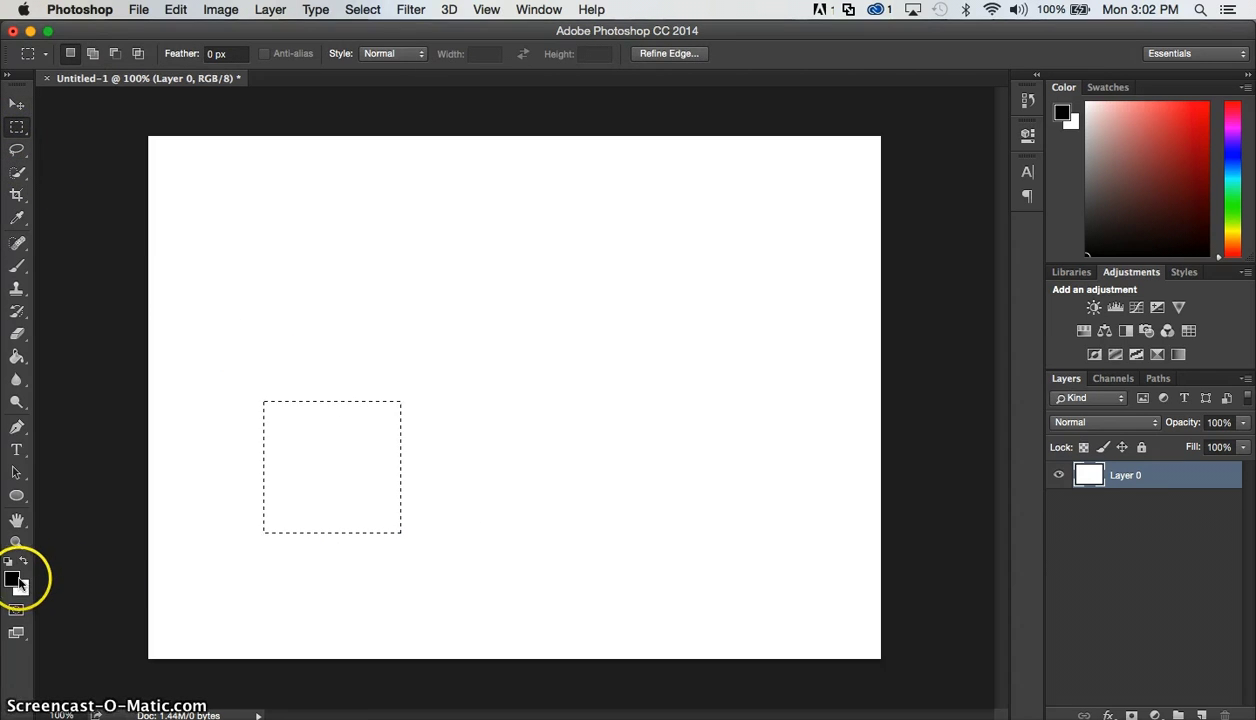
left_click(14, 578)
left_click_drag(533, 331, 580, 325)
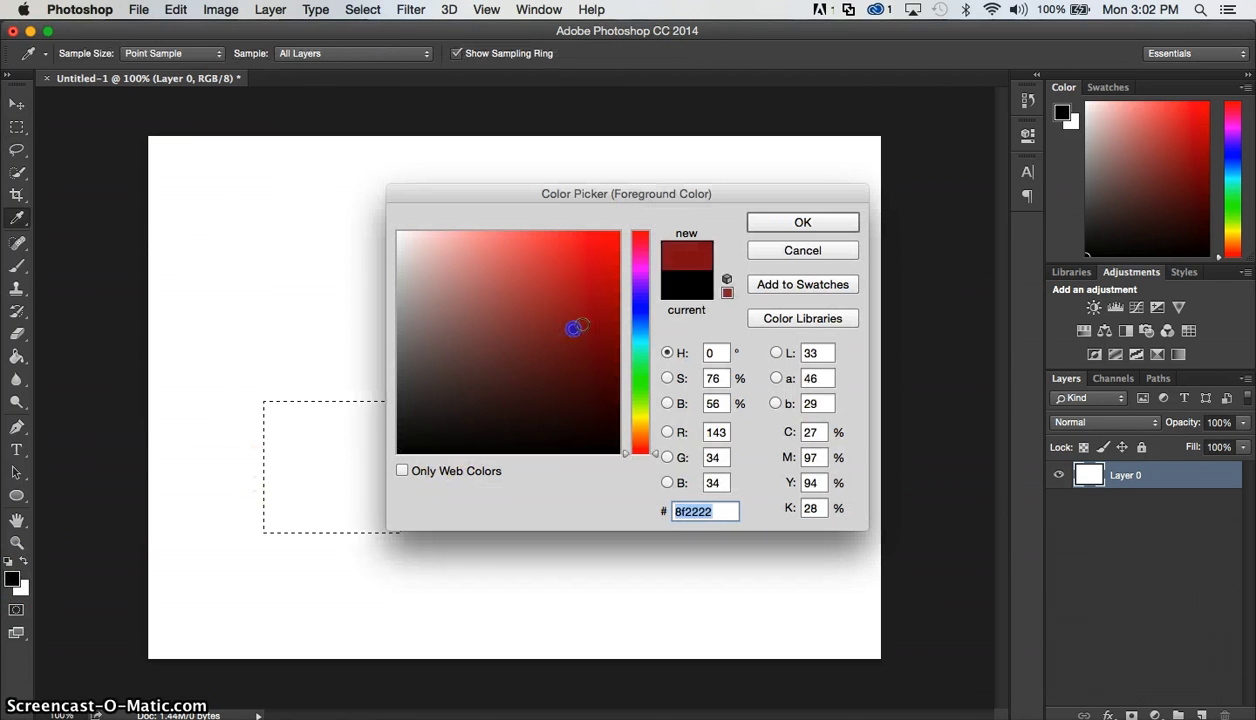
left_click_drag(639, 266, 640, 288)
left_click(802, 221)
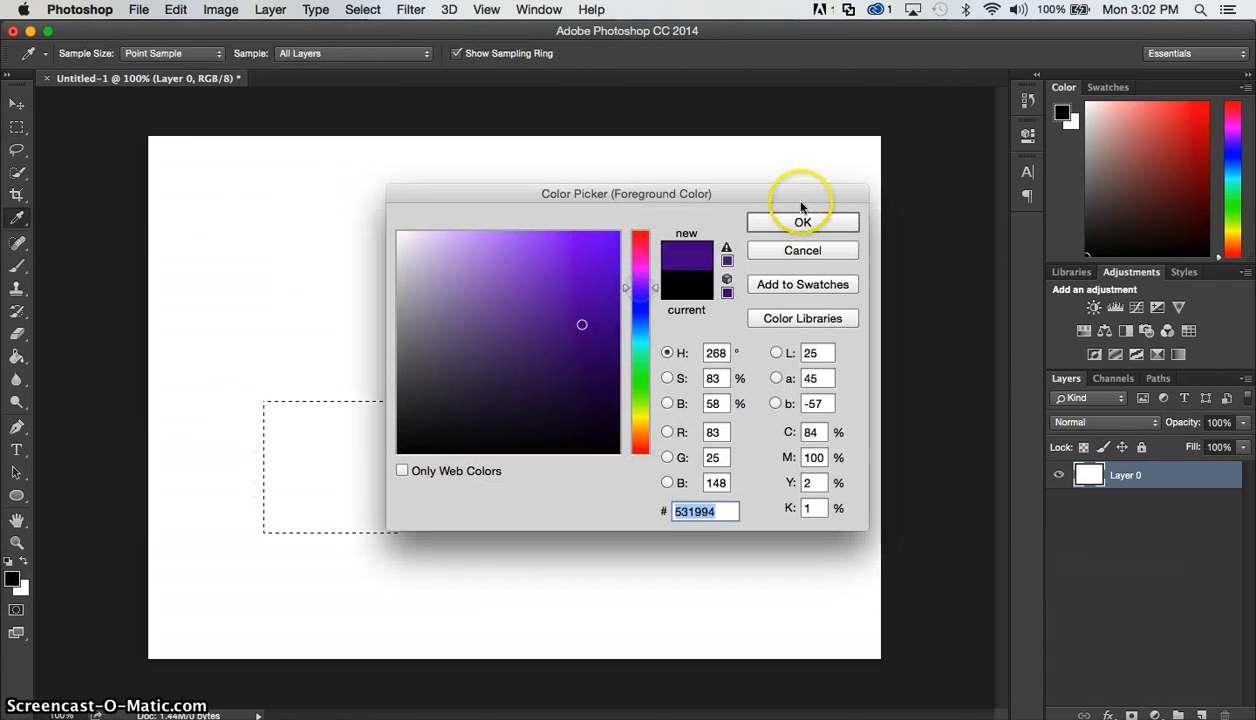
Step: Fill the square selection with the purple foreground color using the Paint Bucket, and deselect it
key("g")
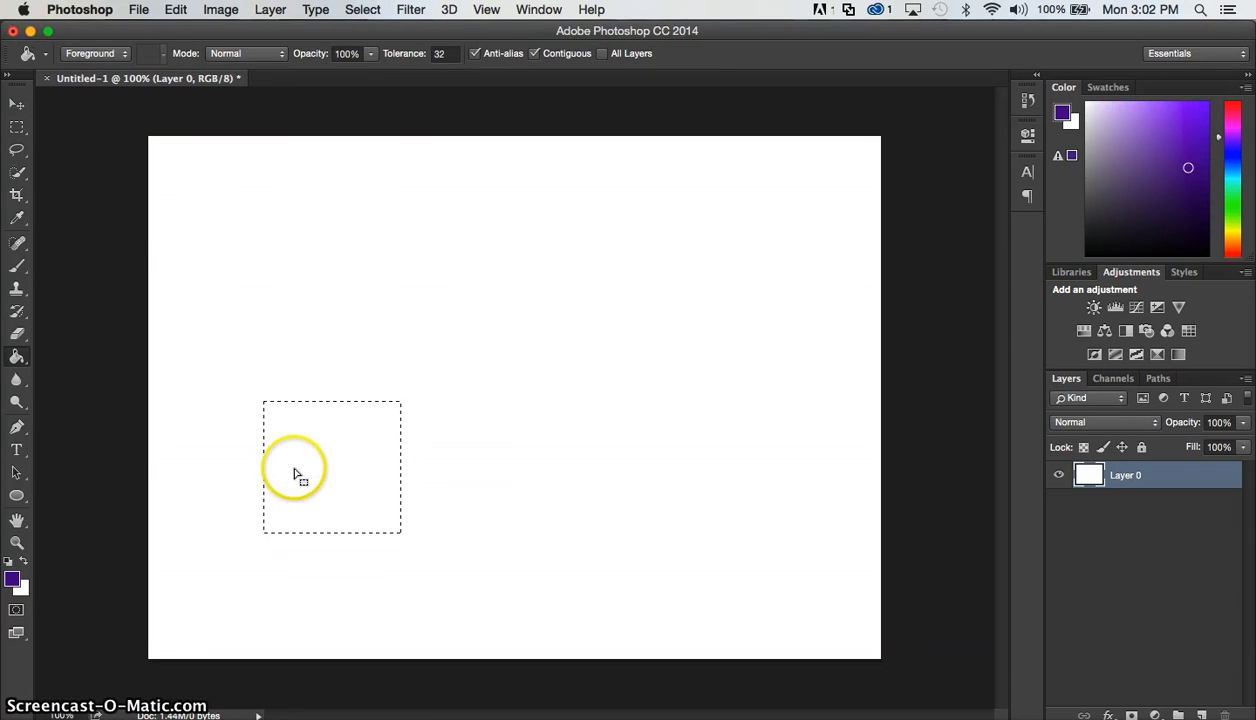
left_click(318, 443)
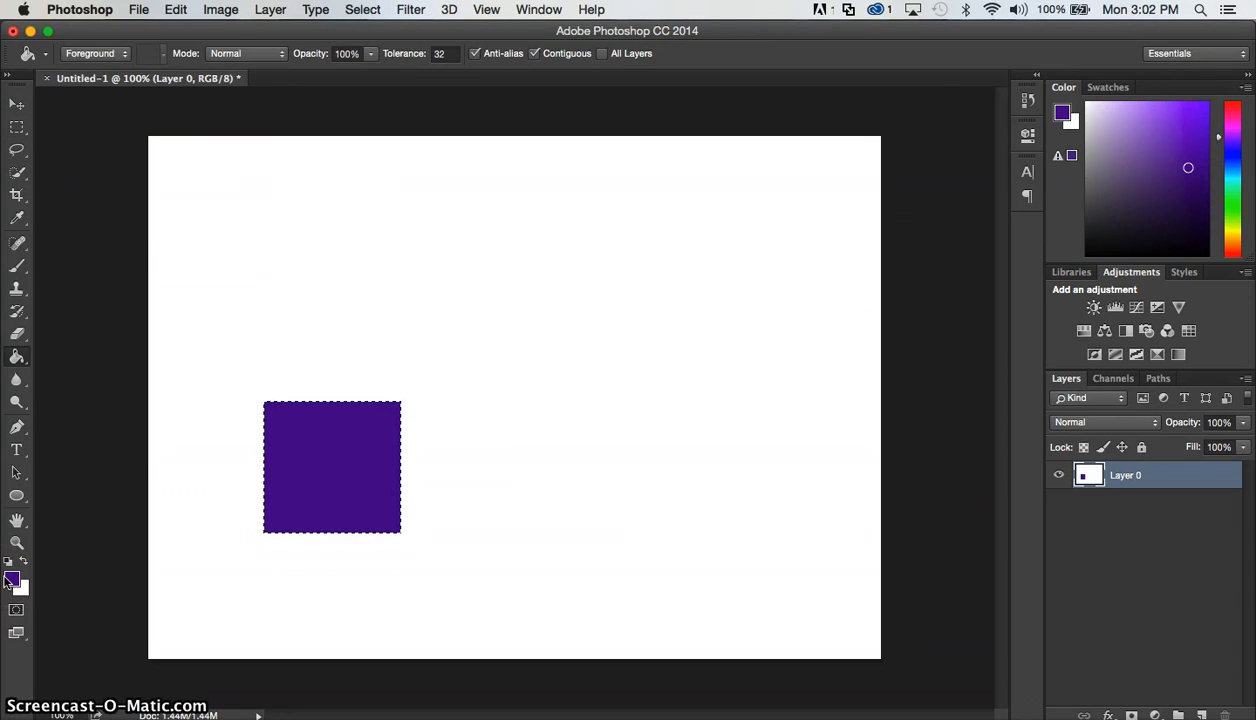
key("super+d")
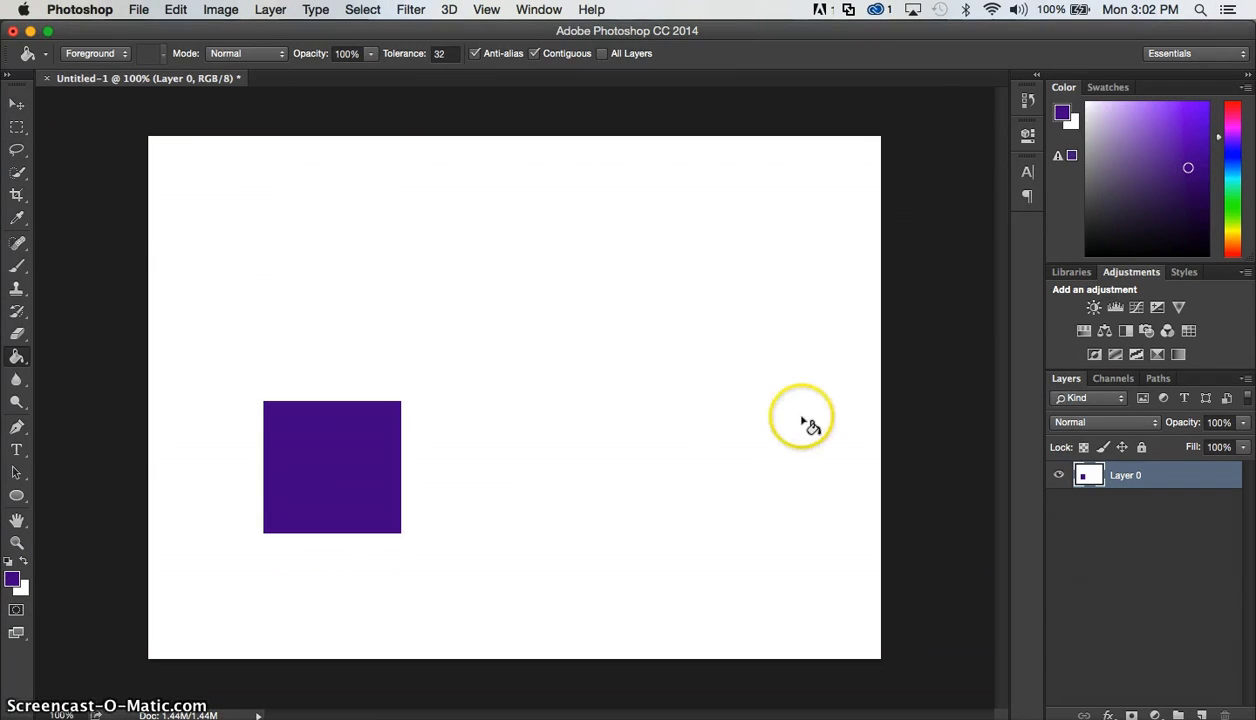
Step: Select the white background around the purple square with Quick Selection, delete it to transparency, and deselect
left_click(16, 172)
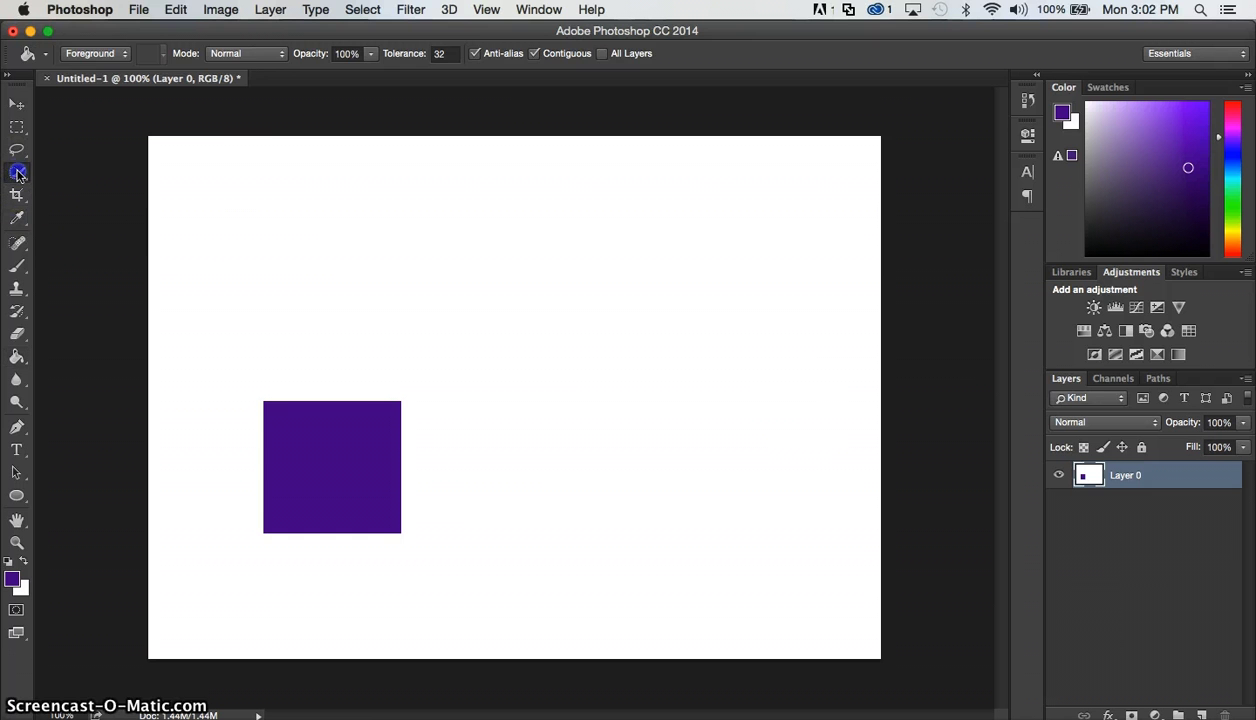
mouse_move(216, 182)
left_mouse_down()
mouse_move(519, 232)
mouse_move(622, 273)
mouse_move(659, 345)
left_mouse_up()
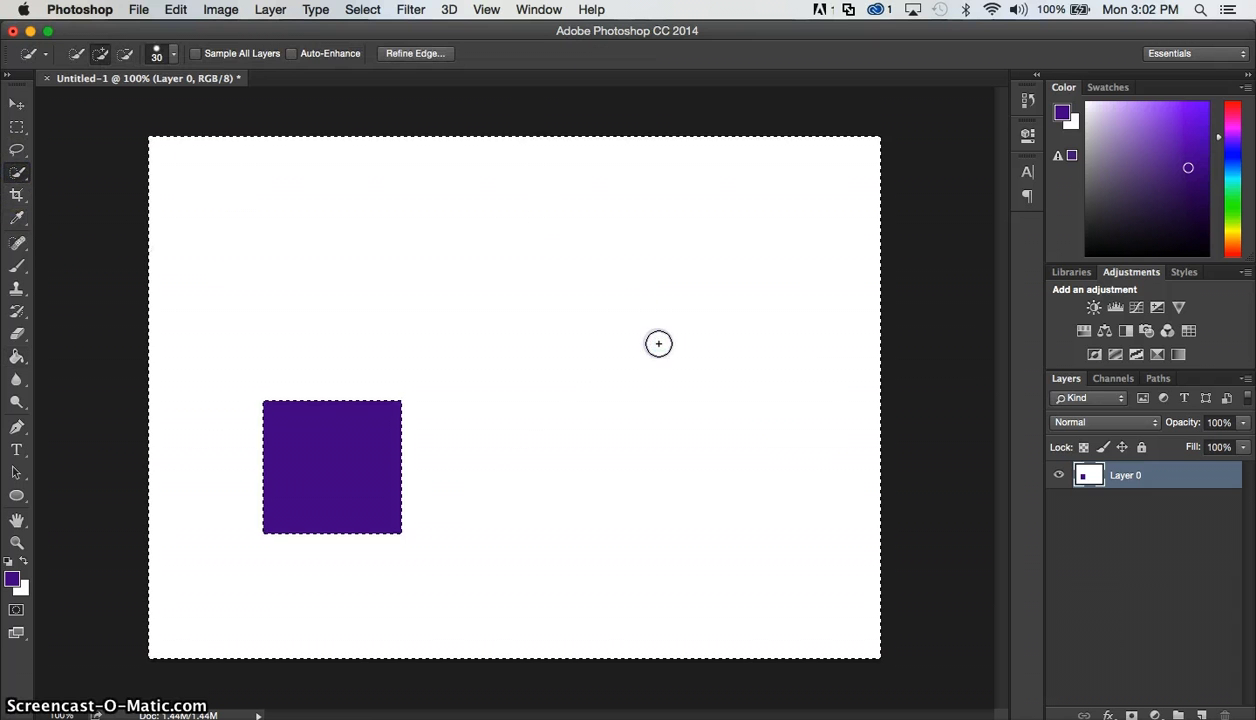
key("Delete")
key("super+d")
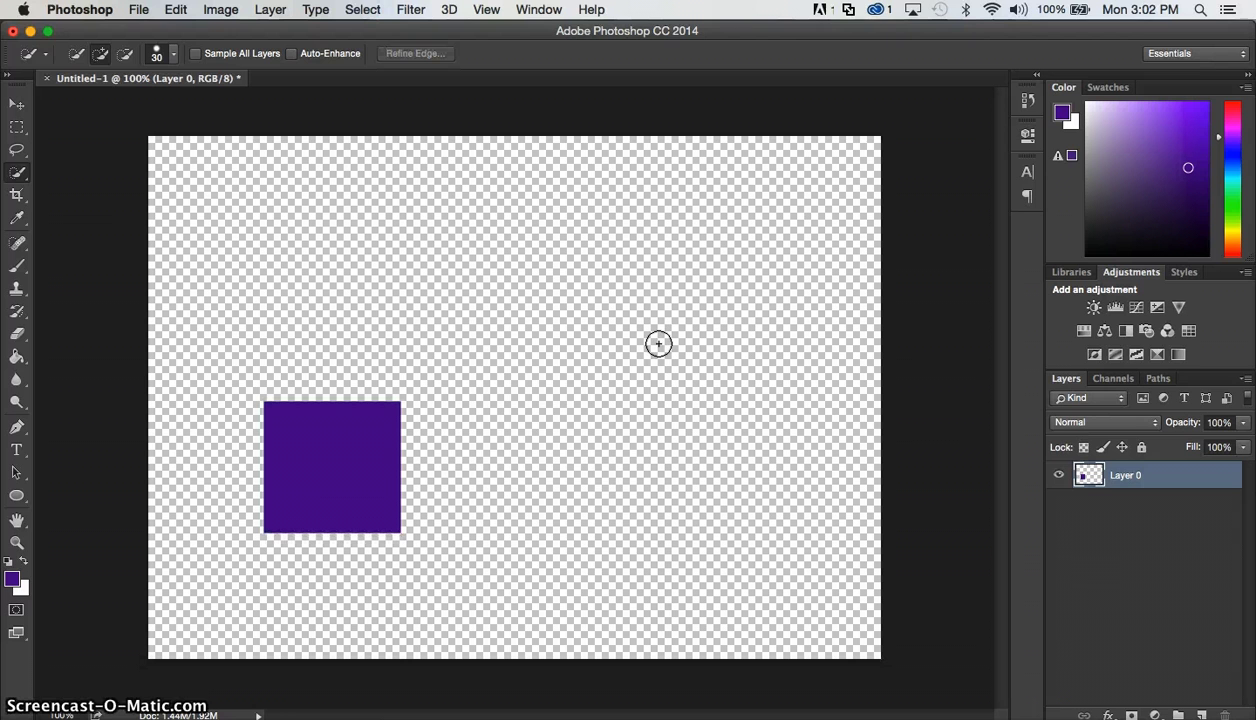
left_click(345, 600)
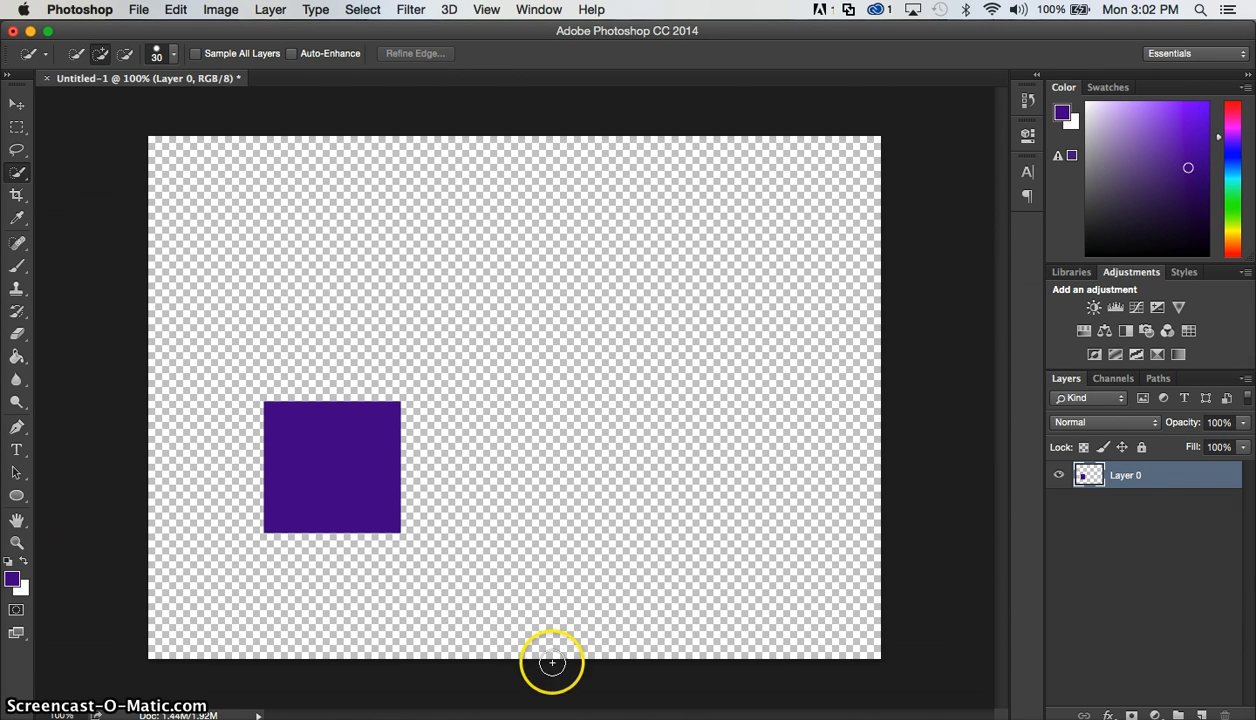
Step: Duplicate the square's layer three times in succession, offsetting each copy up and to the right to form a rising staircase
left_click_drag(1145, 472, 1200, 704)
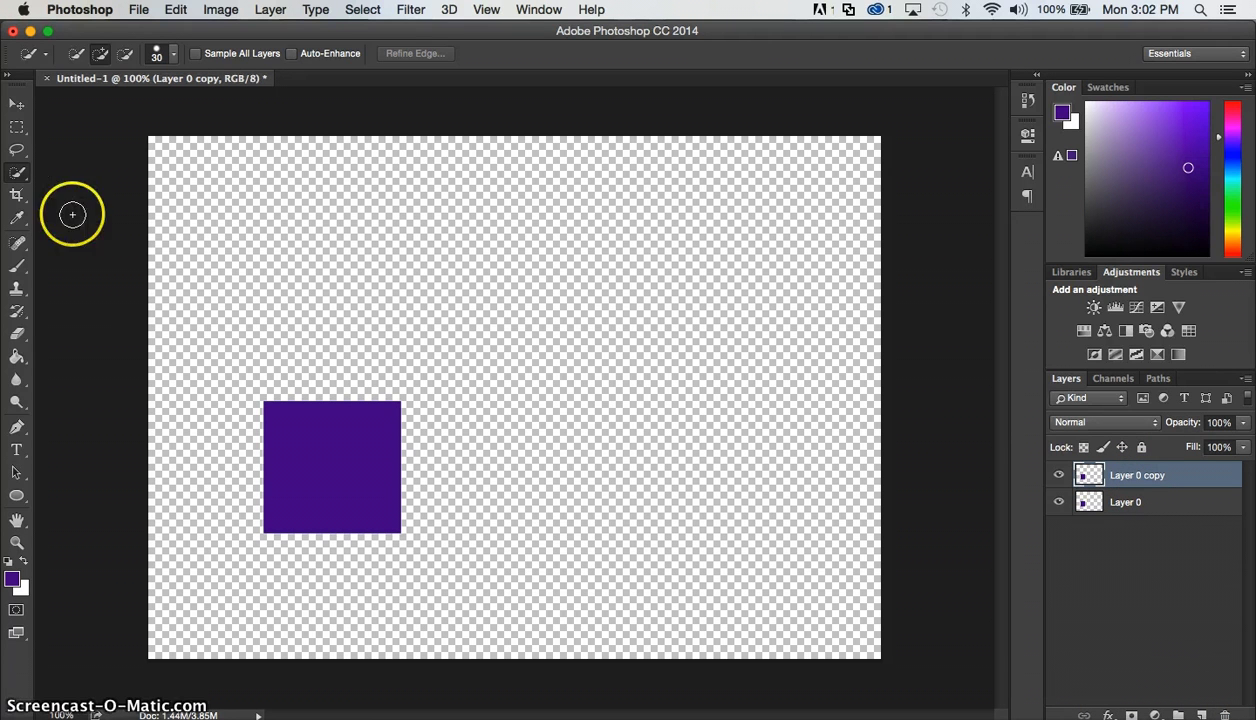
left_click(16, 104)
left_click_drag(316, 447, 347, 393)
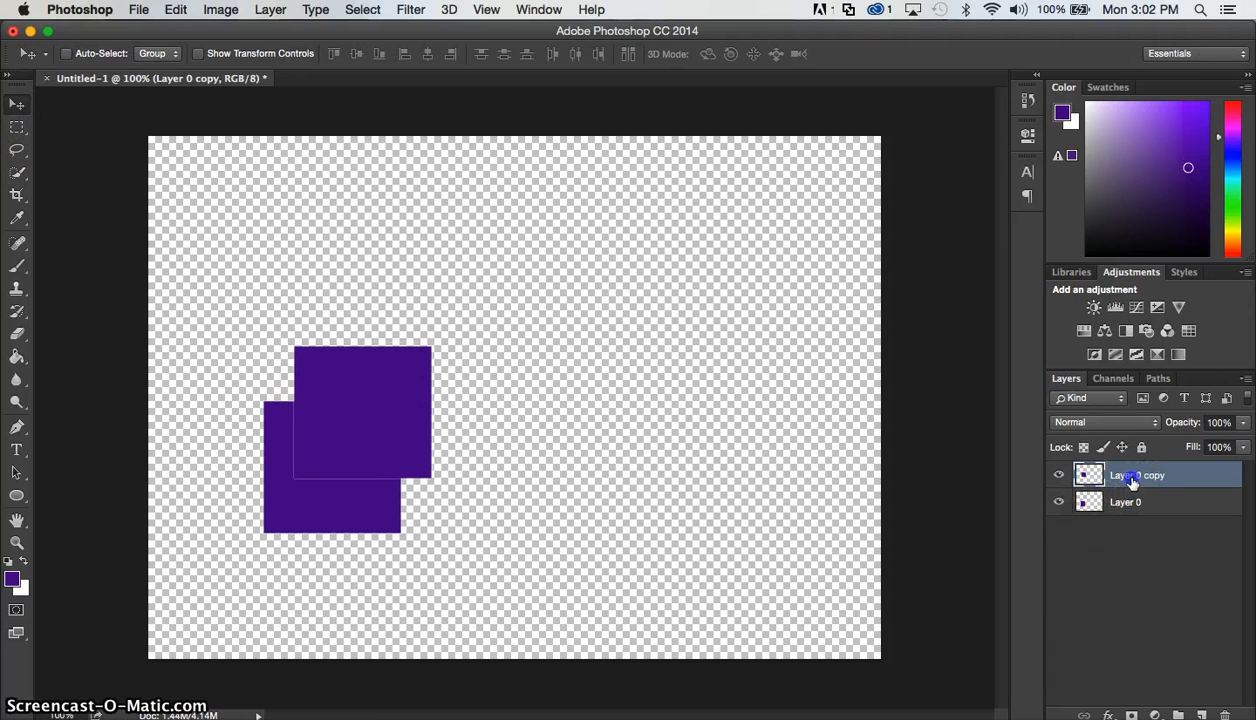
left_click_drag(1096, 482, 1200, 709)
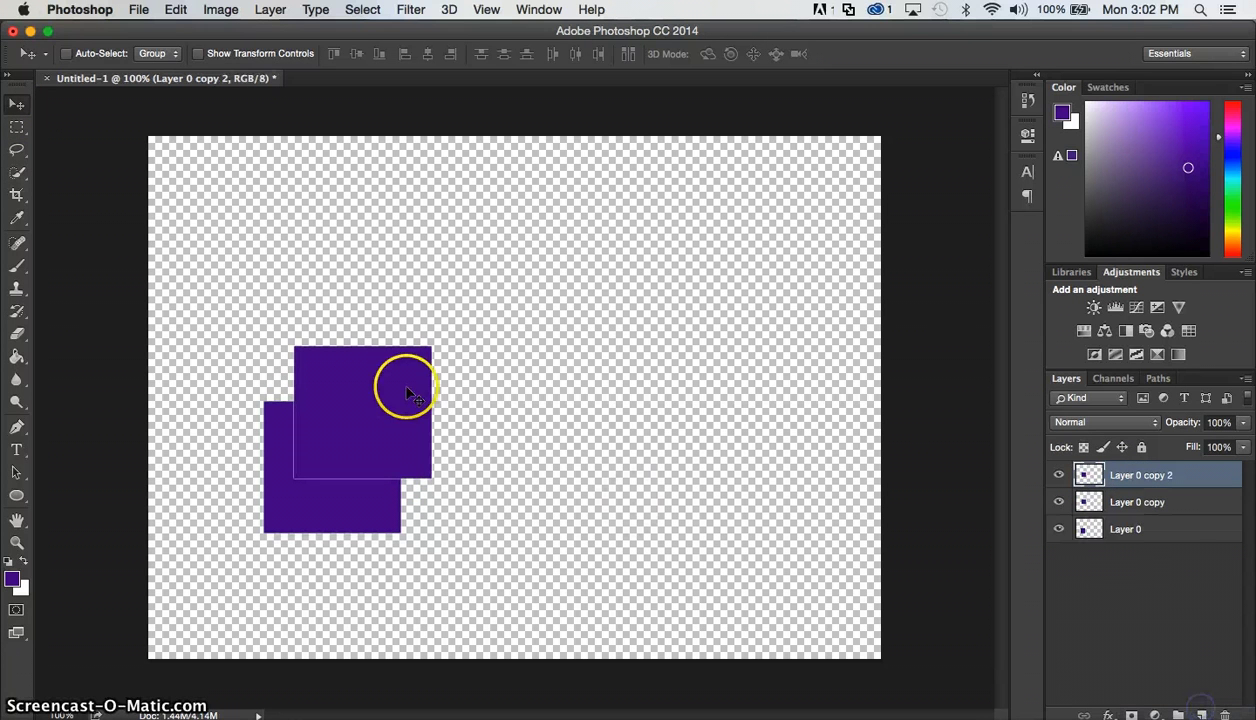
left_click_drag(407, 381, 440, 320)
left_click_drag(1161, 471, 1201, 711)
left_click_drag(397, 325, 433, 281)
Step: Duplicate the topmost square layer twice, shifting each copy right to form the top of the arc
left_click_drag(1104, 468, 1203, 708)
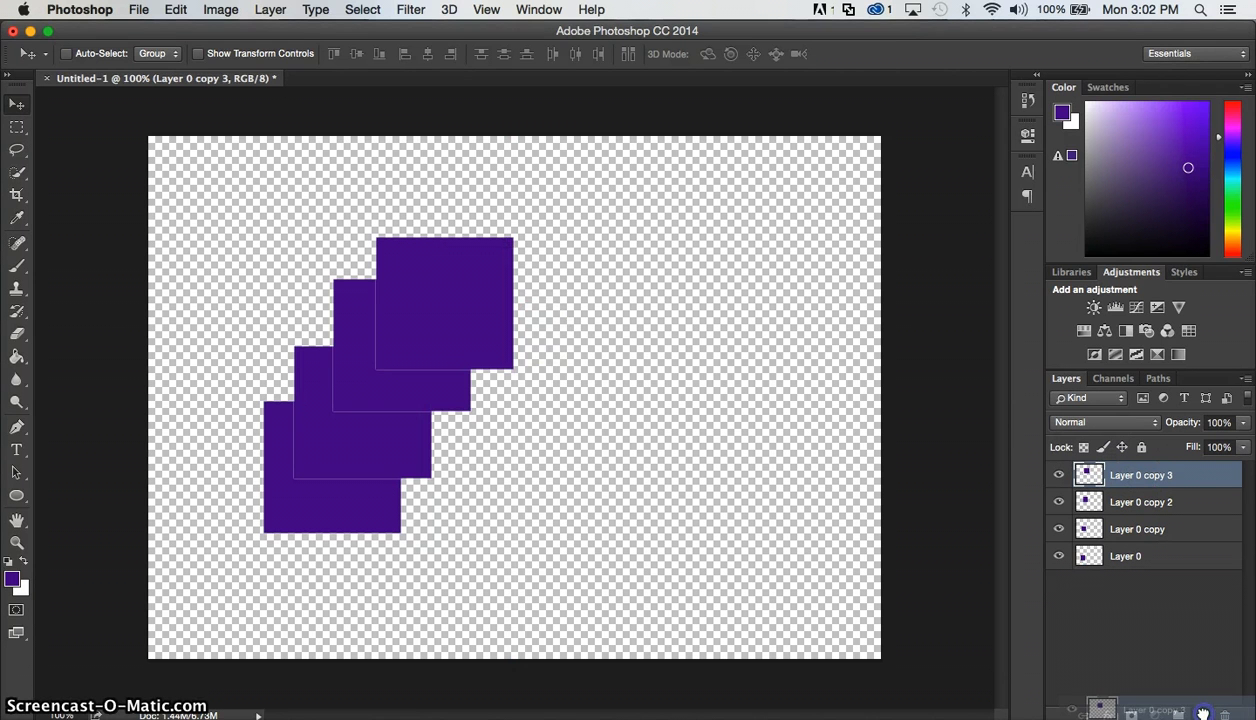
left_click_drag(482, 329, 533, 329)
left_click_drag(1169, 466, 1203, 709)
left_click_drag(516, 314, 554, 321)
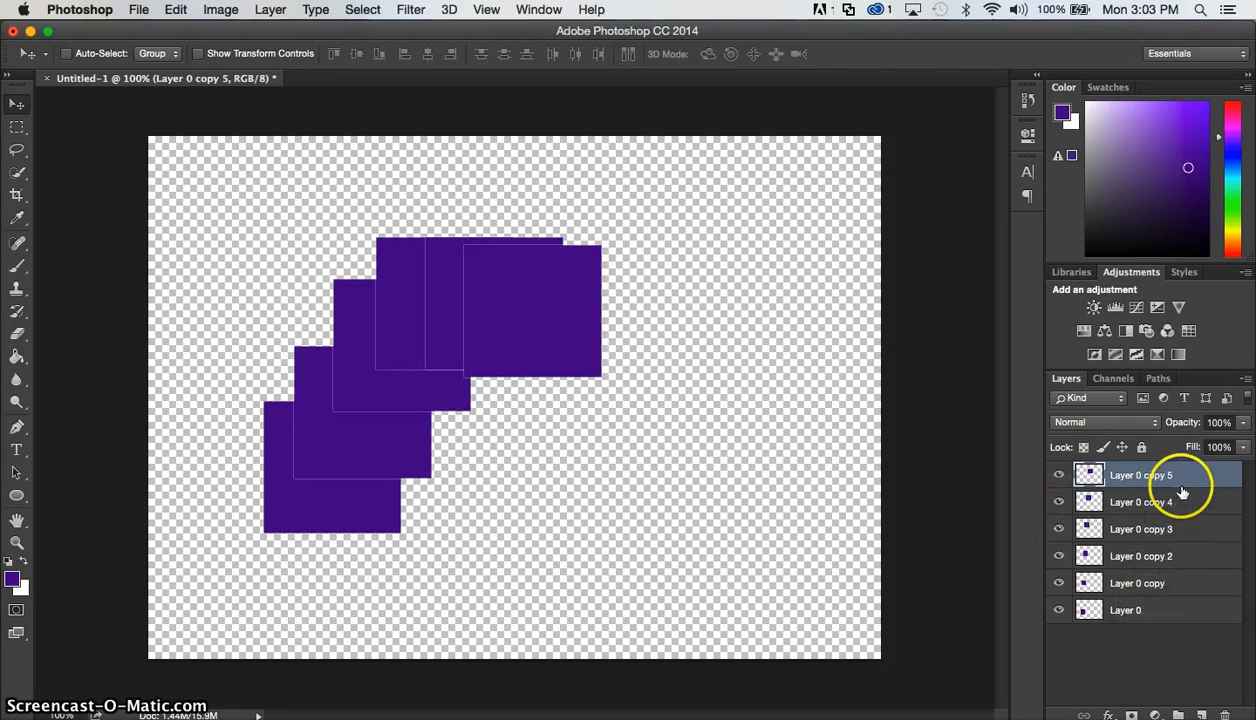
Step: Duplicate the topmost square layer three more times, offsetting each copy down and to the right to complete the arc
left_click_drag(1166, 468, 1205, 707)
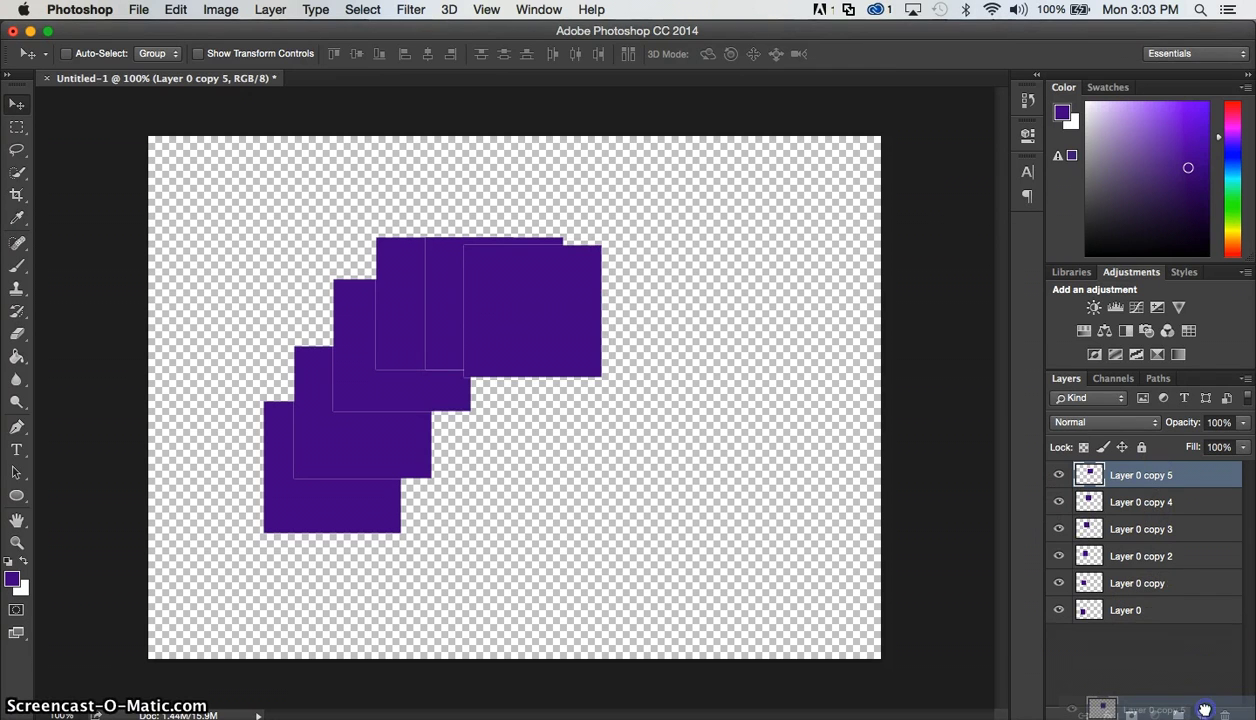
left_click_drag(521, 328, 544, 366)
left_click(1128, 478)
left_click_drag(1128, 478, 1203, 712)
left_click_drag(566, 375, 603, 441)
left_click(1185, 481)
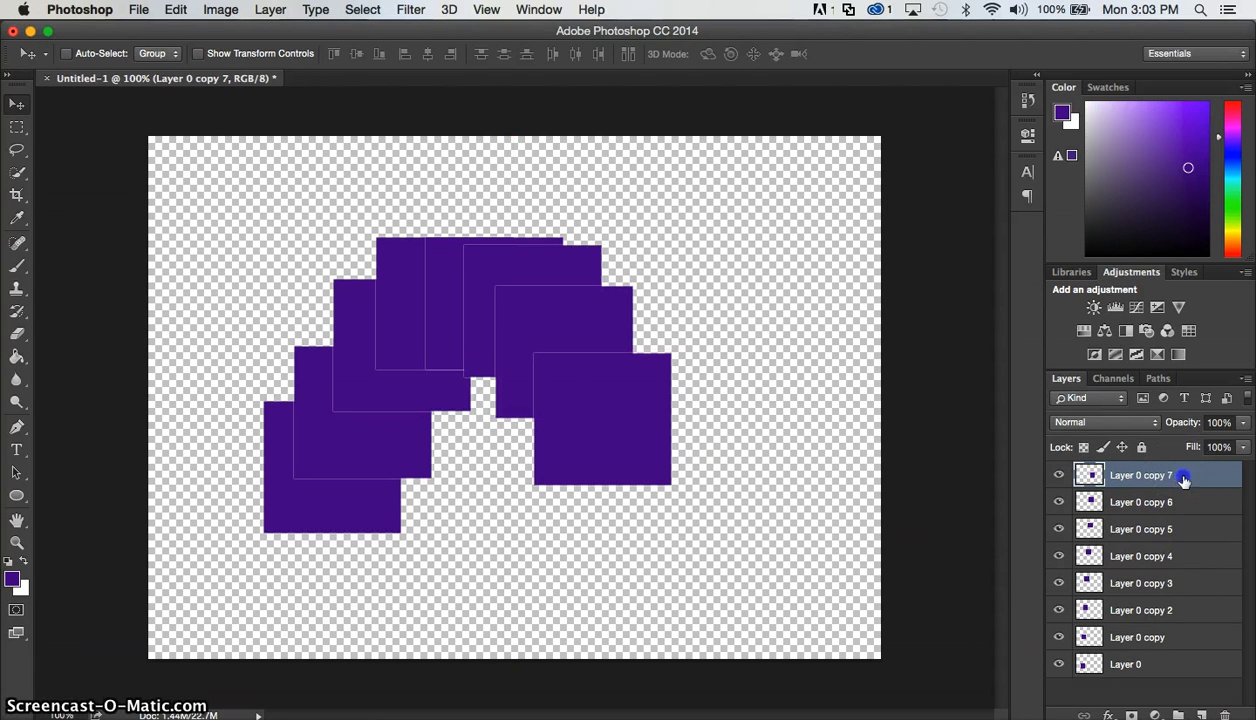
left_click_drag(1185, 481, 1201, 714)
left_click_drag(603, 418, 646, 466)
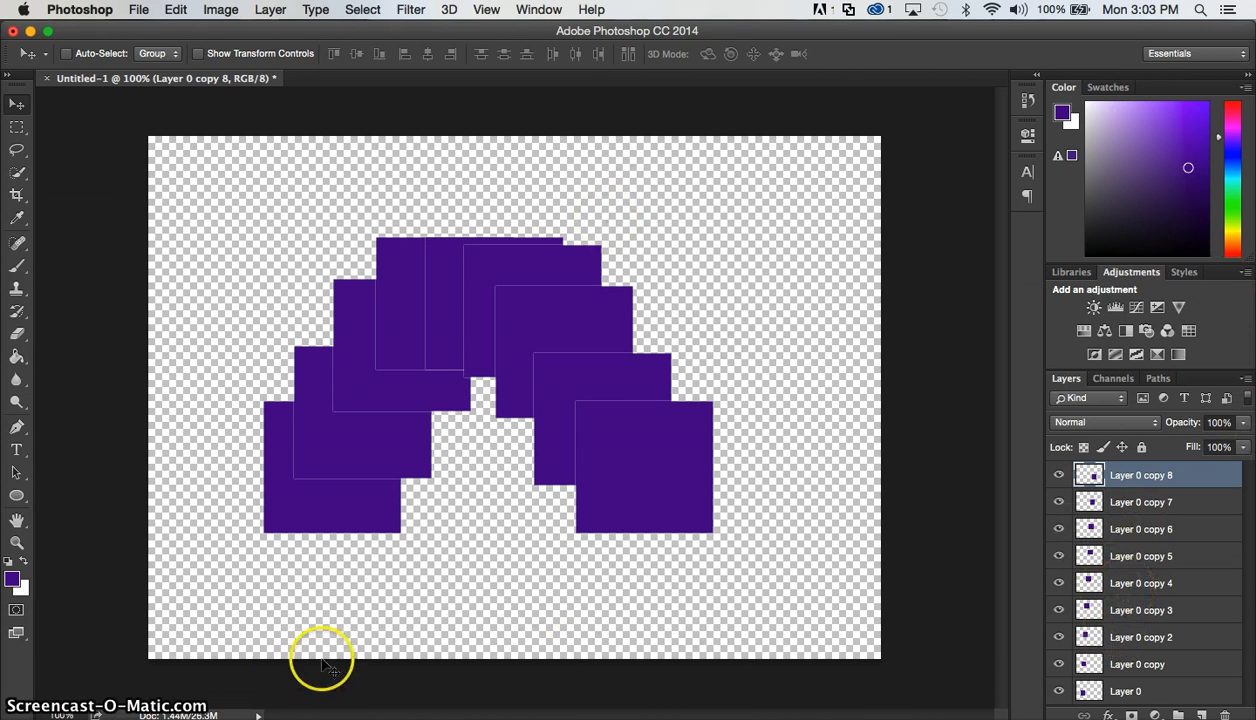
Step: Show the Timeline and create a frame animation from the document
left_click(538, 9)
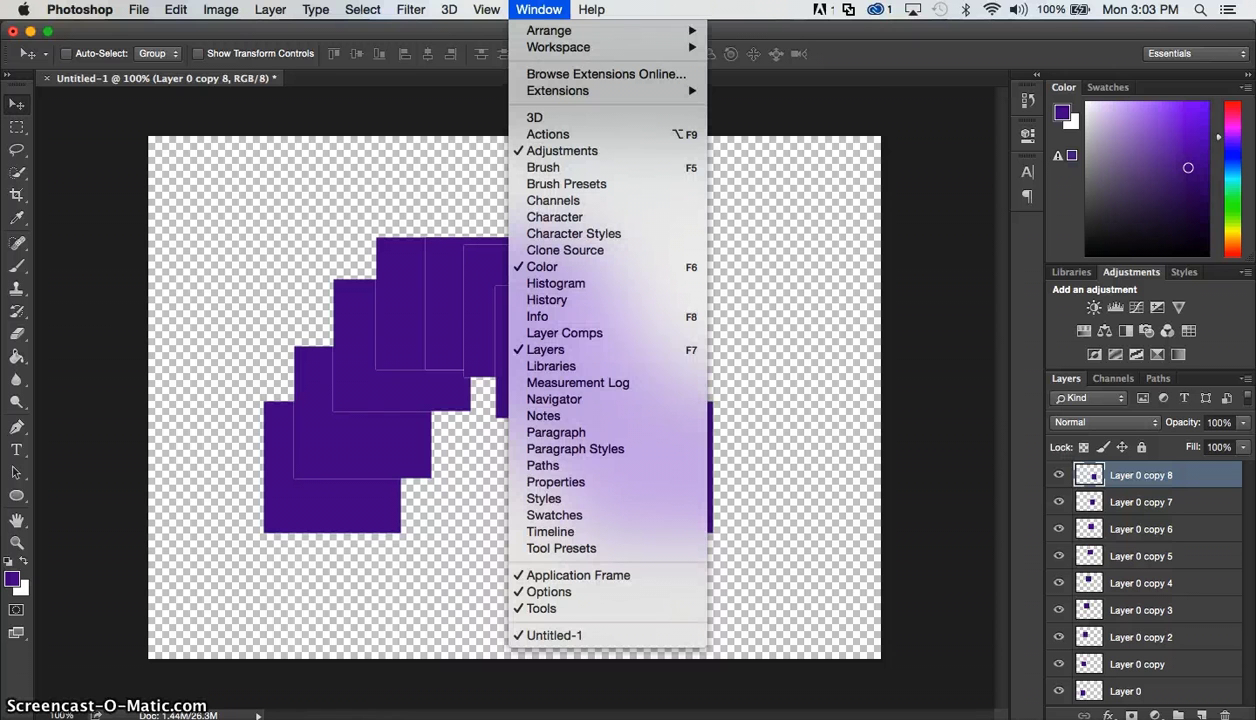
left_click(557, 530)
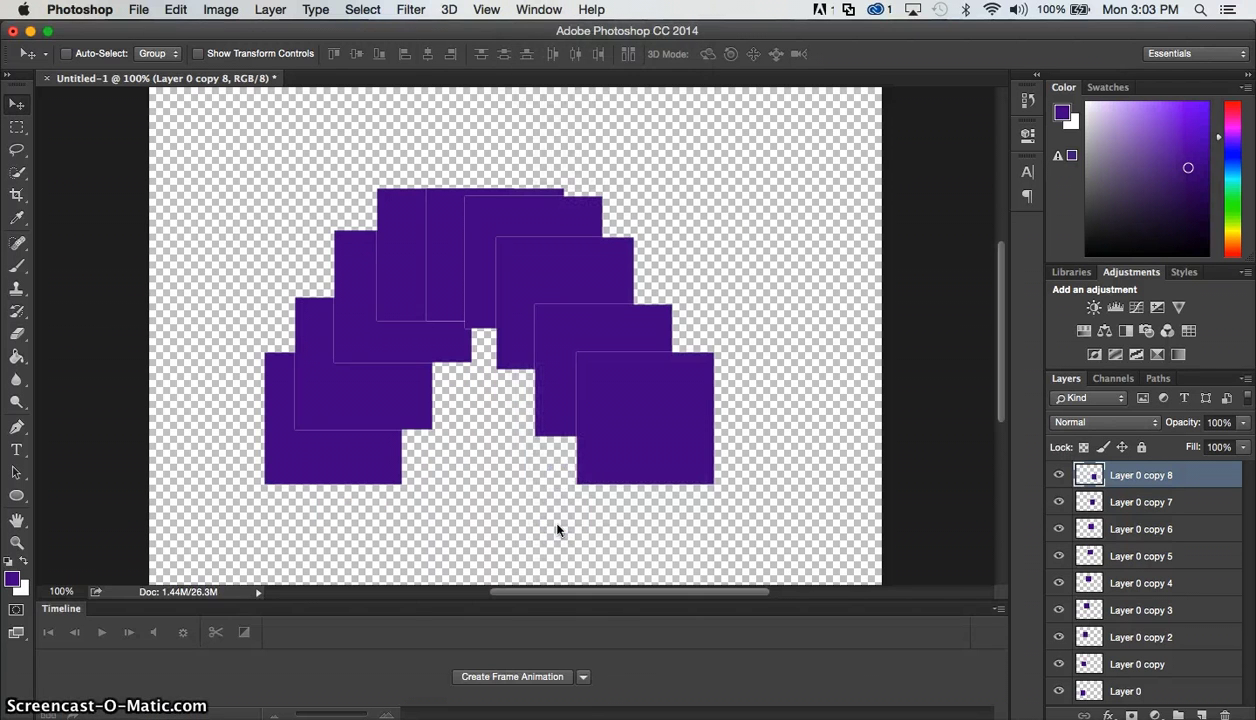
left_click(585, 677)
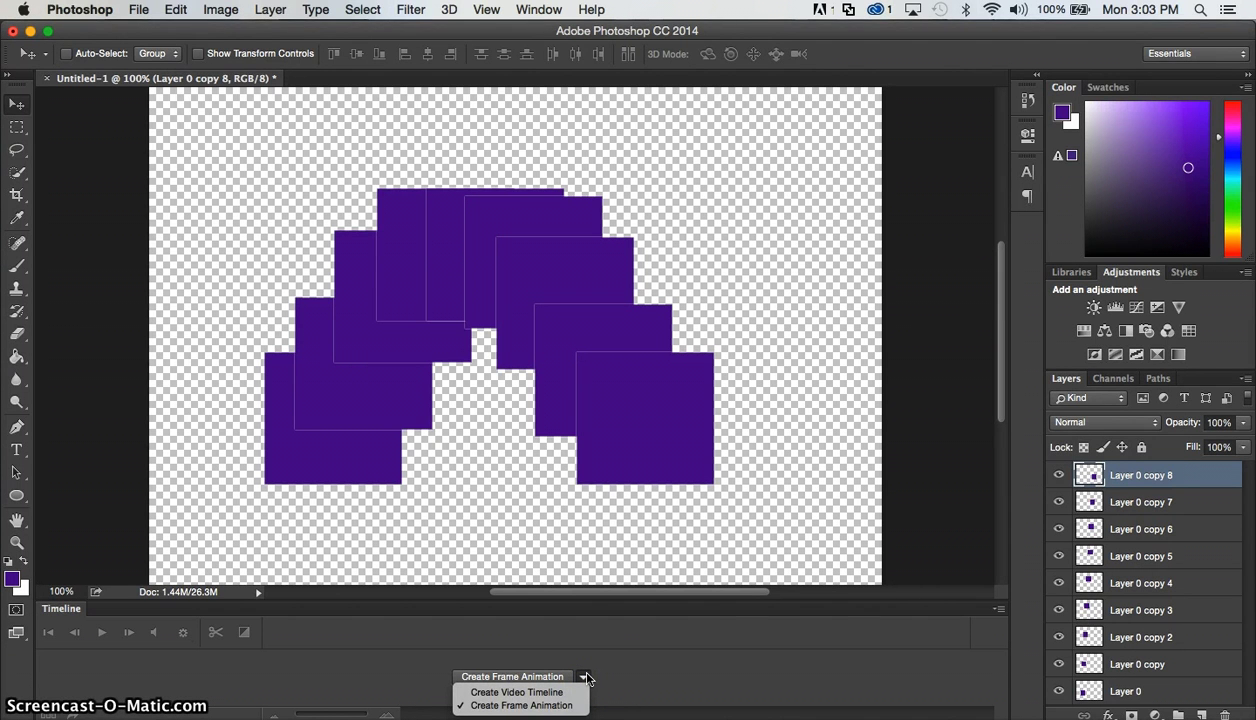
left_click(585, 677)
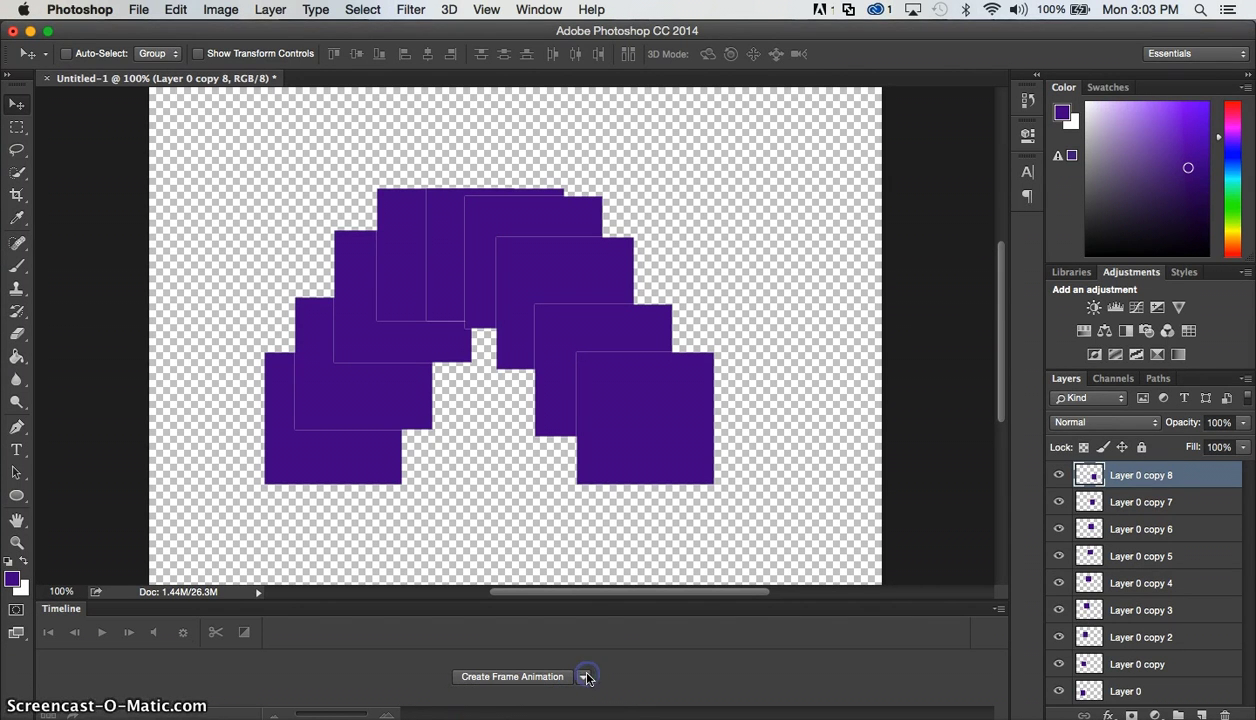
left_click(531, 677)
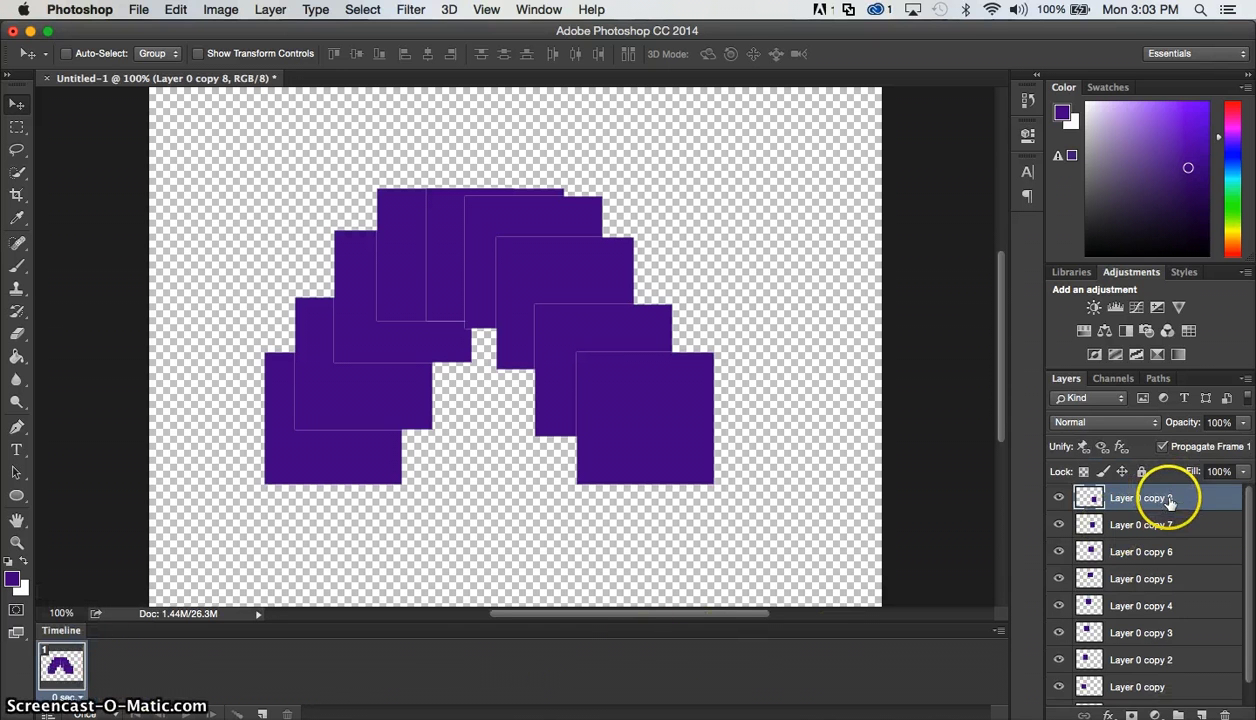
Step: Turn on Create New Layer for Each New Frame and make frames from all of the square layers
scroll(1152, 497, "down", 2)
left_click(1135, 690)
scroll(1140, 640, "up", 2)
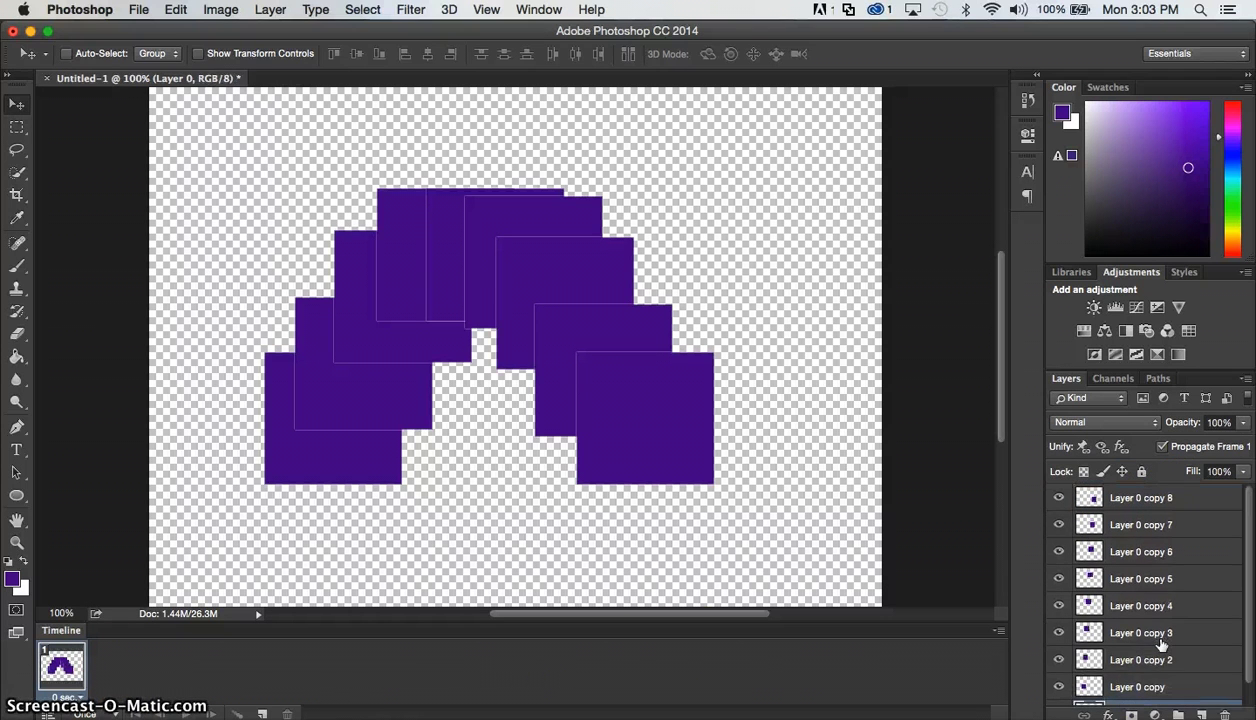
left_click(1158, 507, "shift")
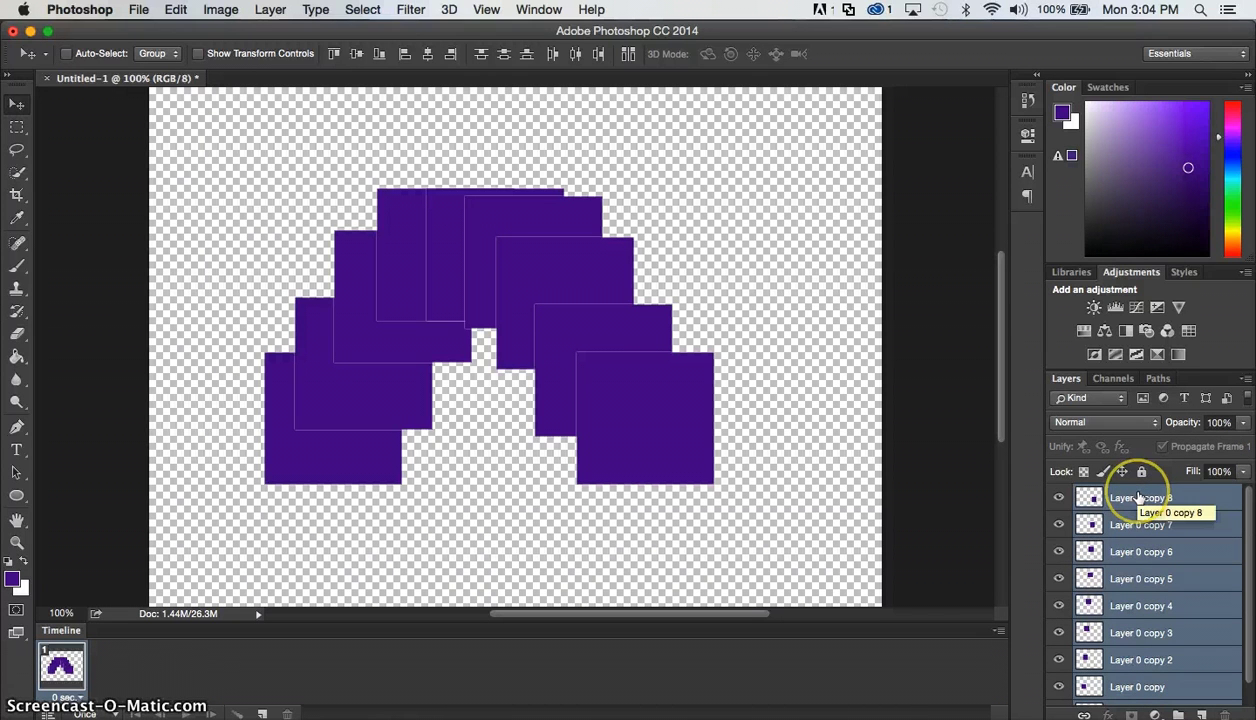
left_click(994, 630)
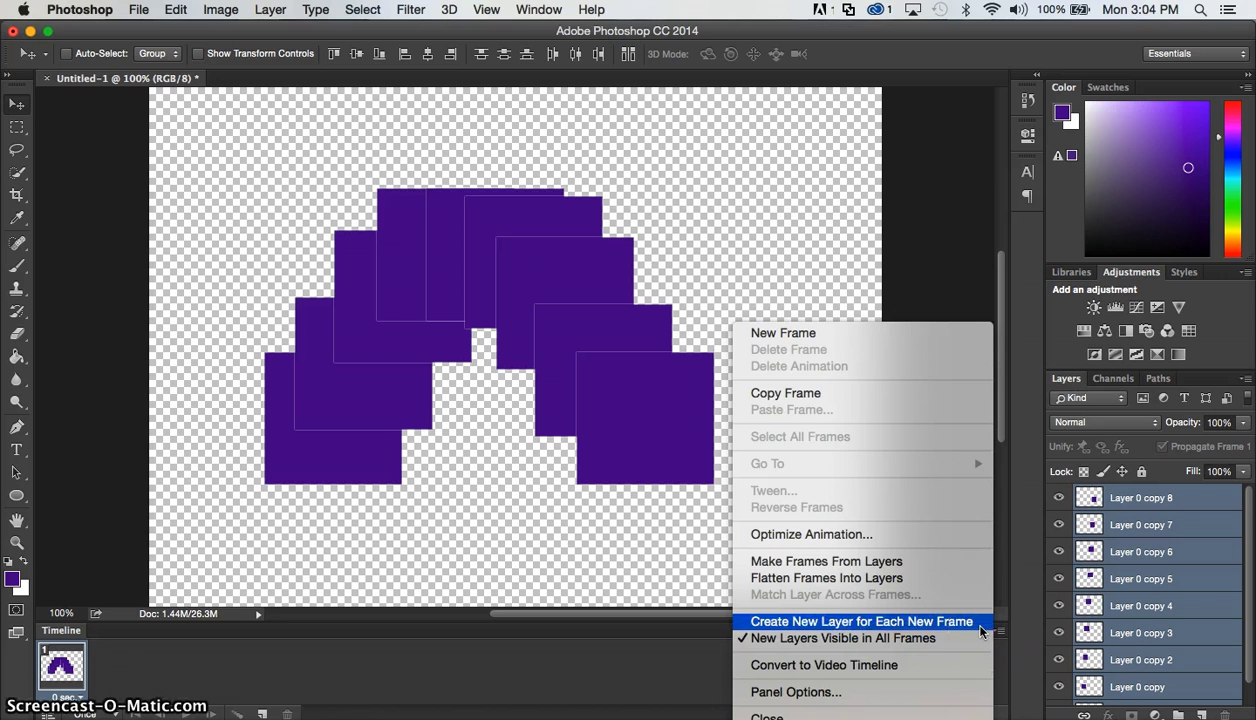
left_click(980, 621)
left_click(997, 632)
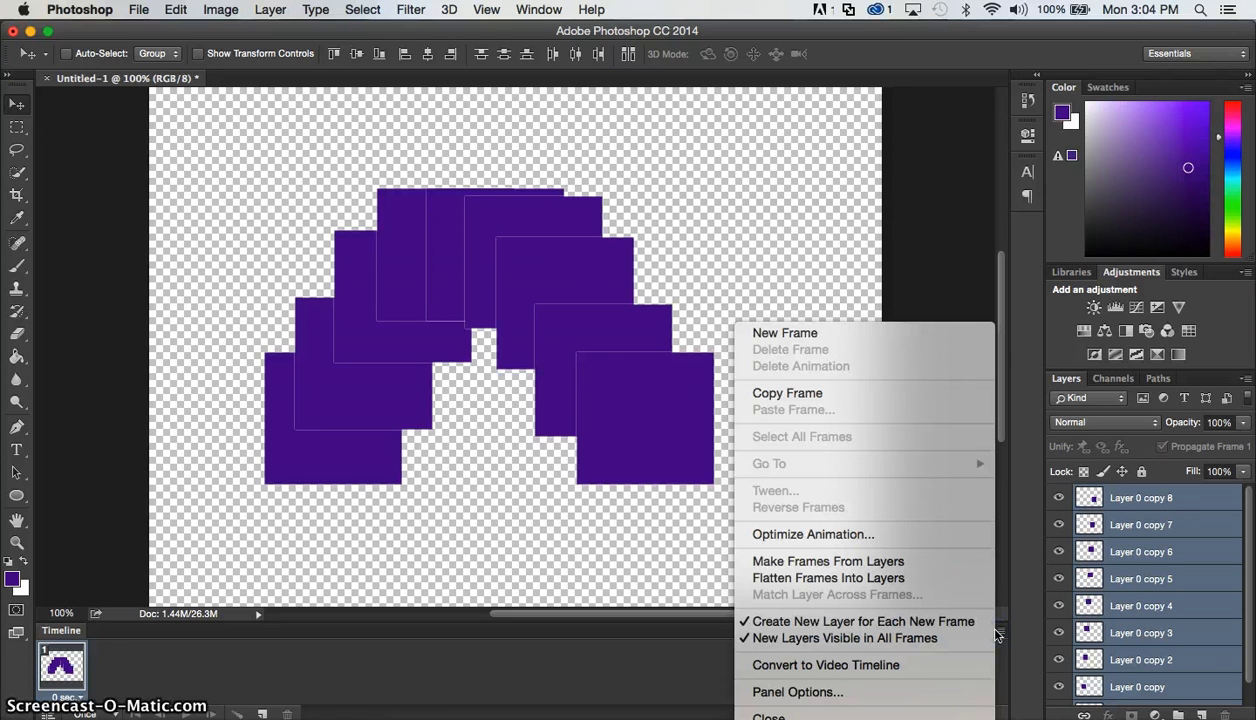
left_click(938, 566)
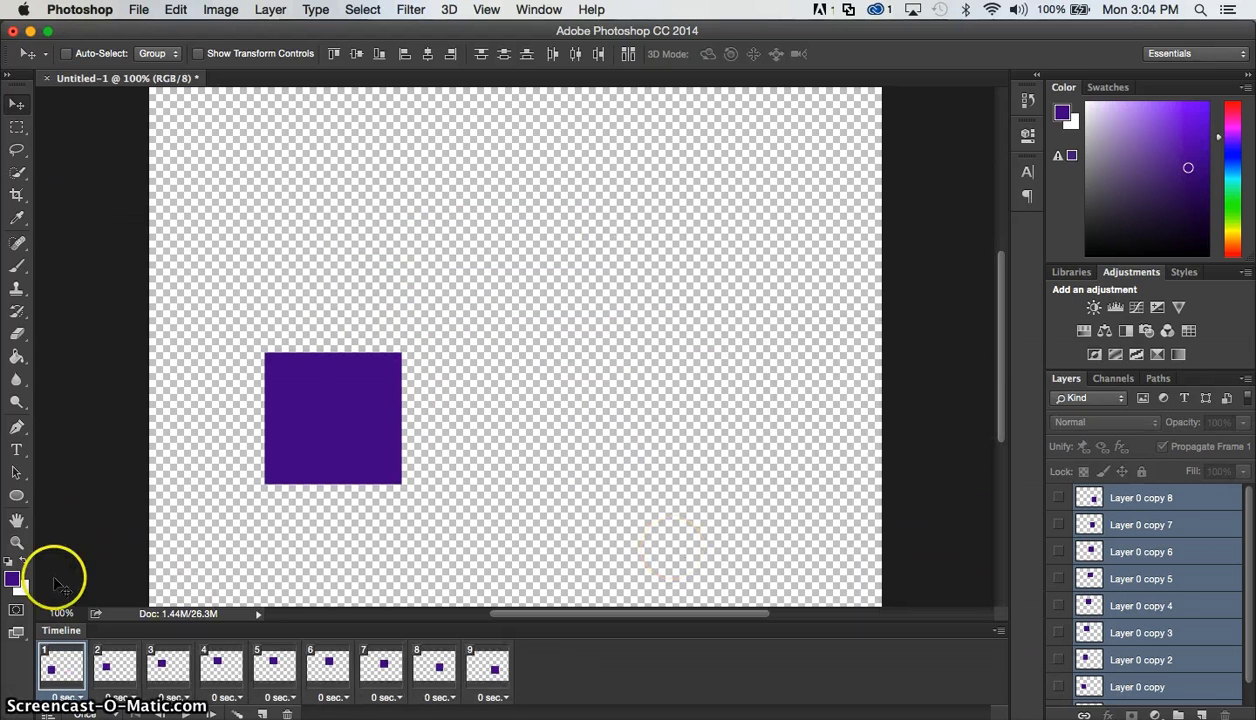
Step: Check the square's position in frames 2 through 7, and play the animation from the first frame
left_click(113, 665)
left_click(165, 660)
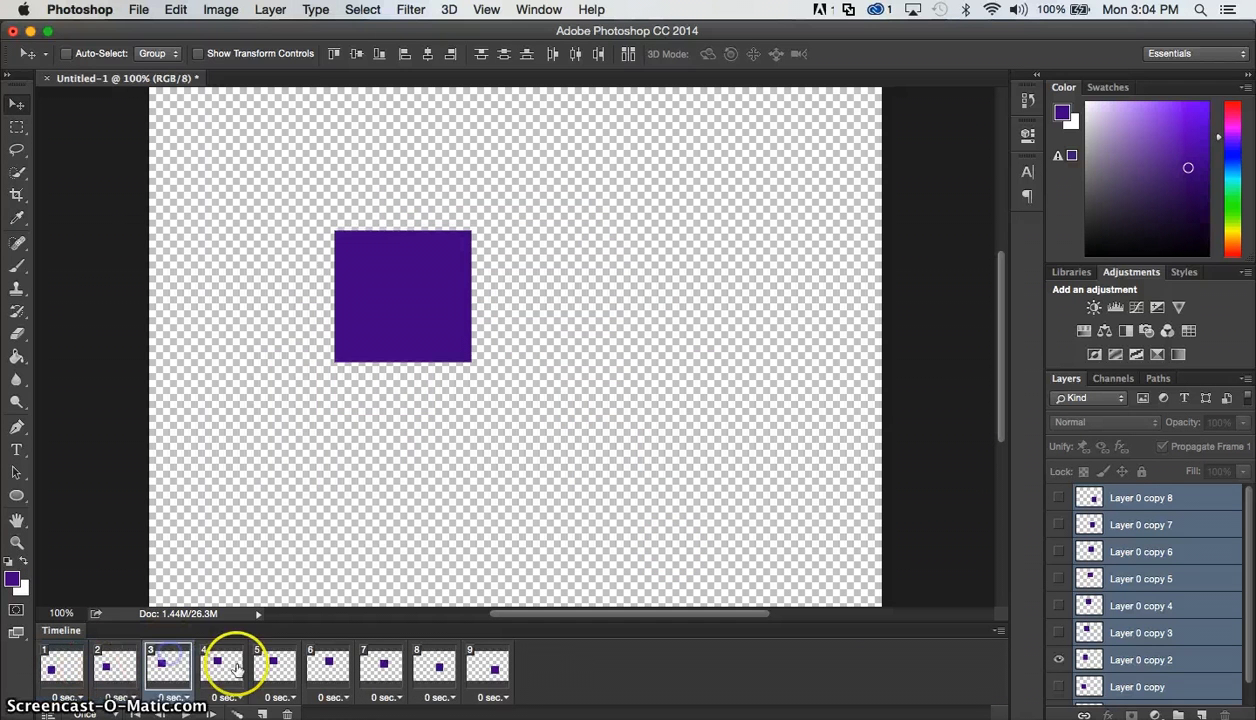
left_click(228, 662)
left_click(281, 660)
left_click(332, 665)
left_click(386, 670)
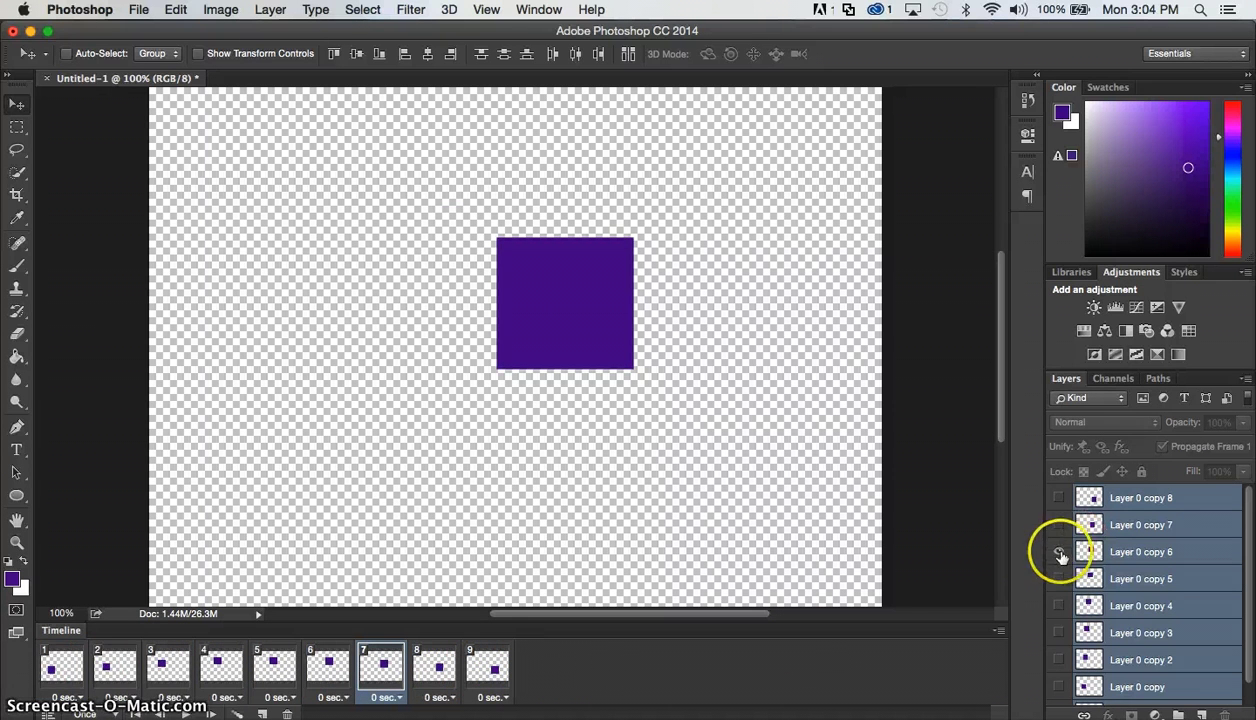
left_click(62, 665)
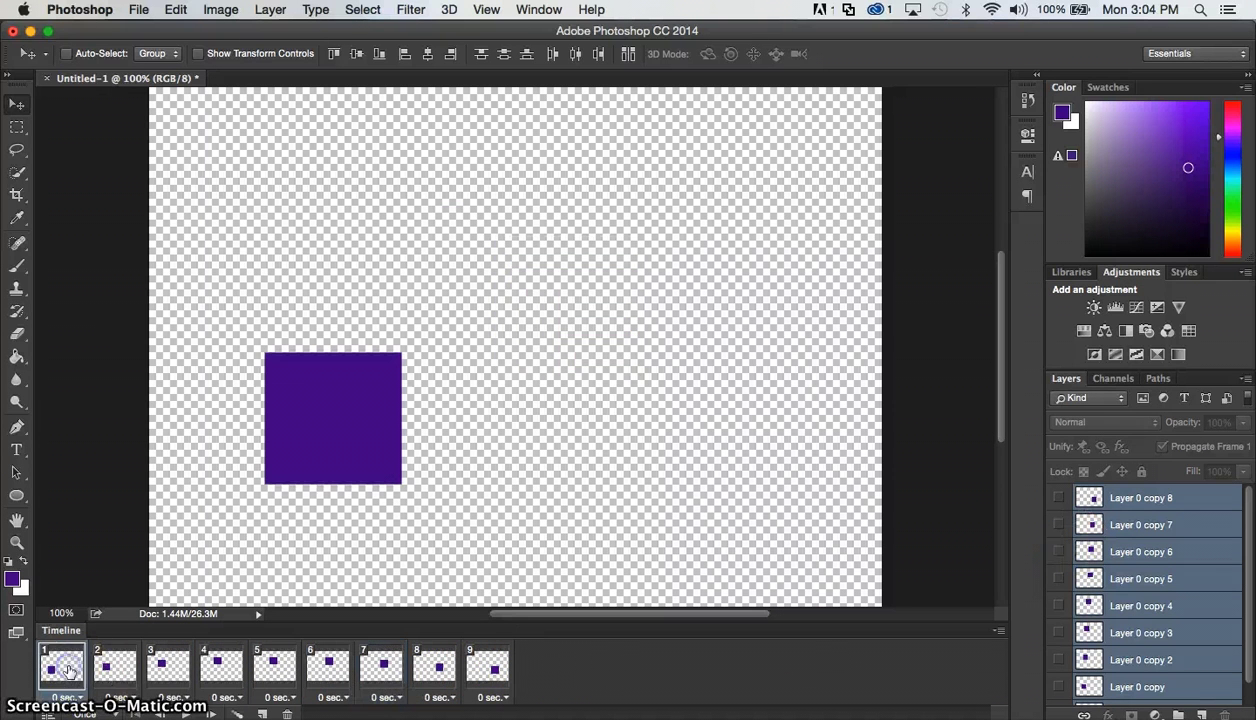
left_click(183, 712)
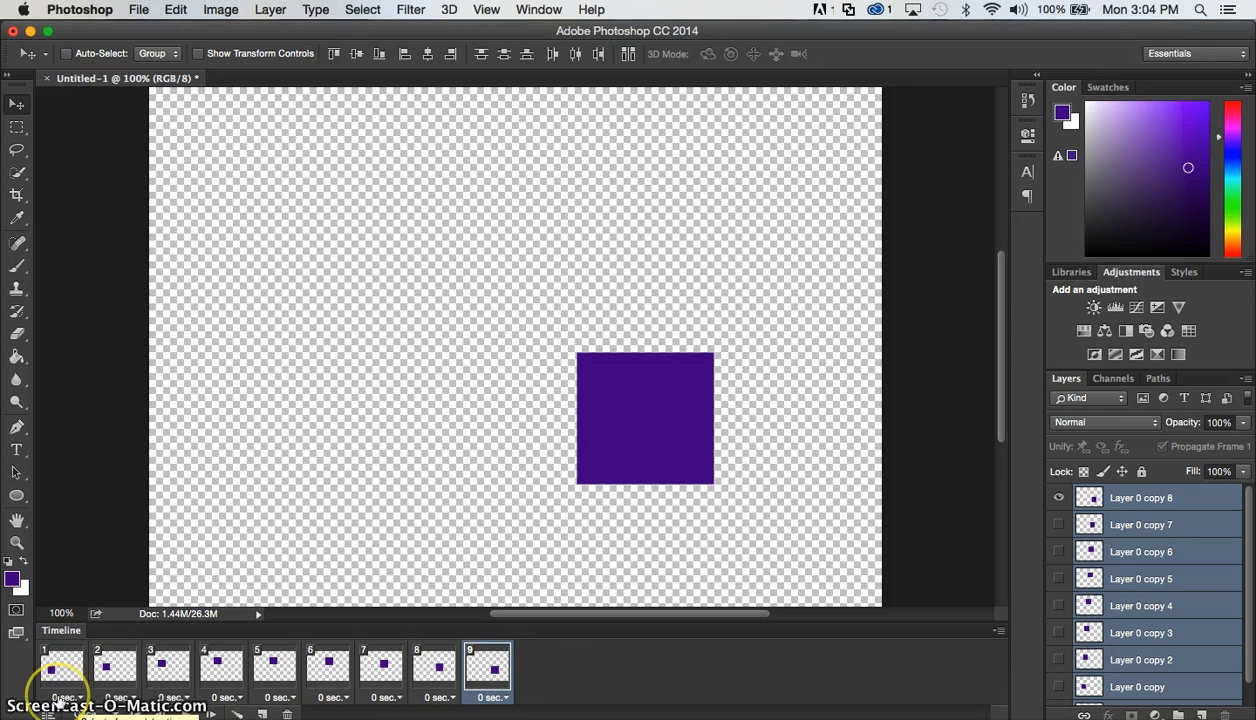
Step: Set the first frame's delay to 0.2 seconds and play the animation
left_click(78, 698)
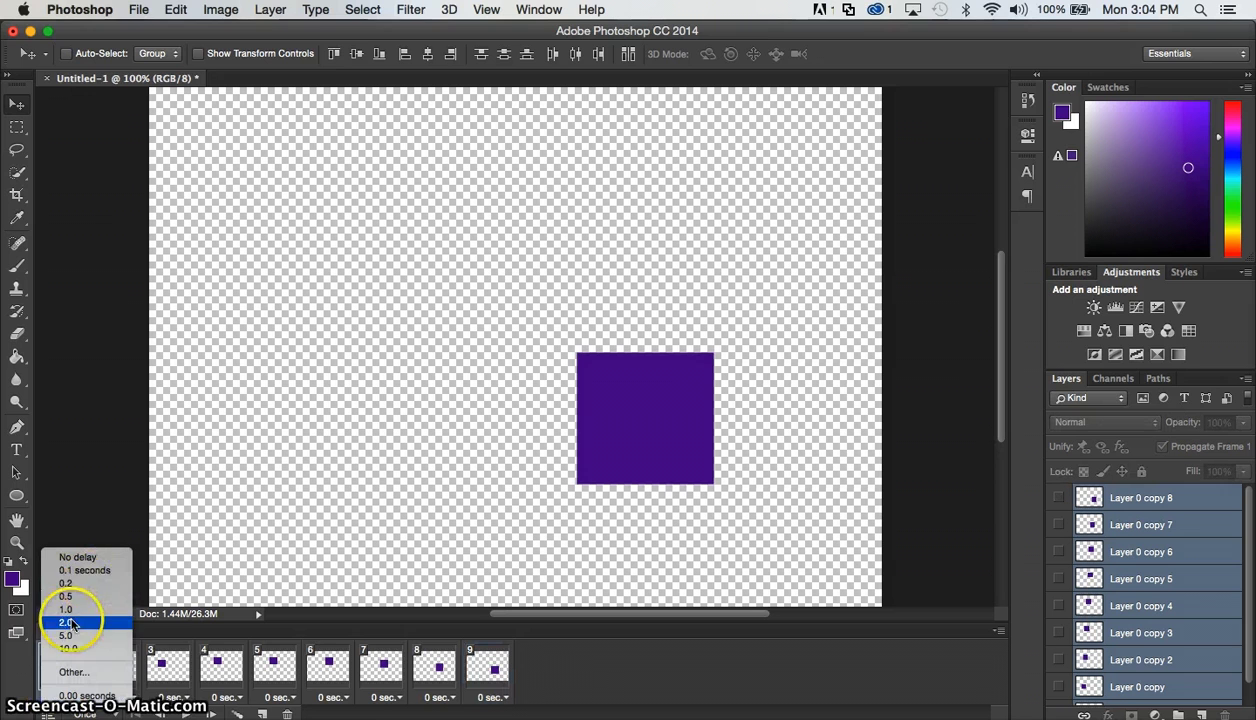
left_click(78, 585)
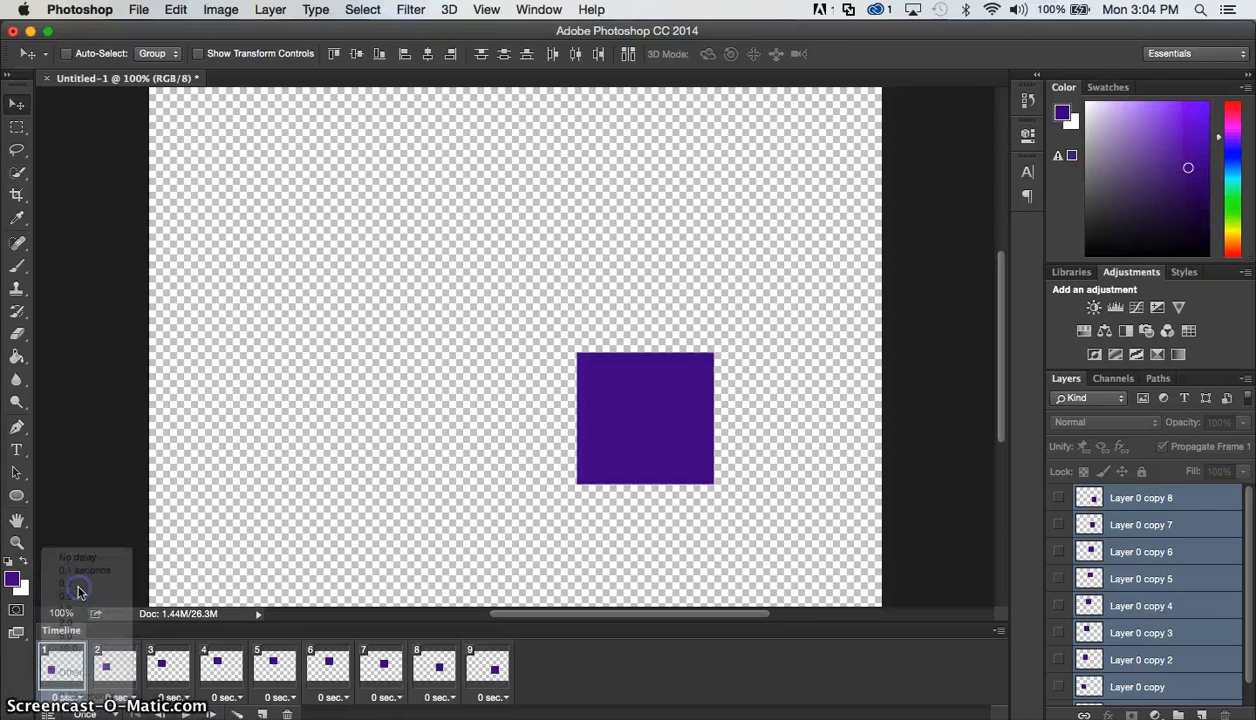
left_click(182, 711)
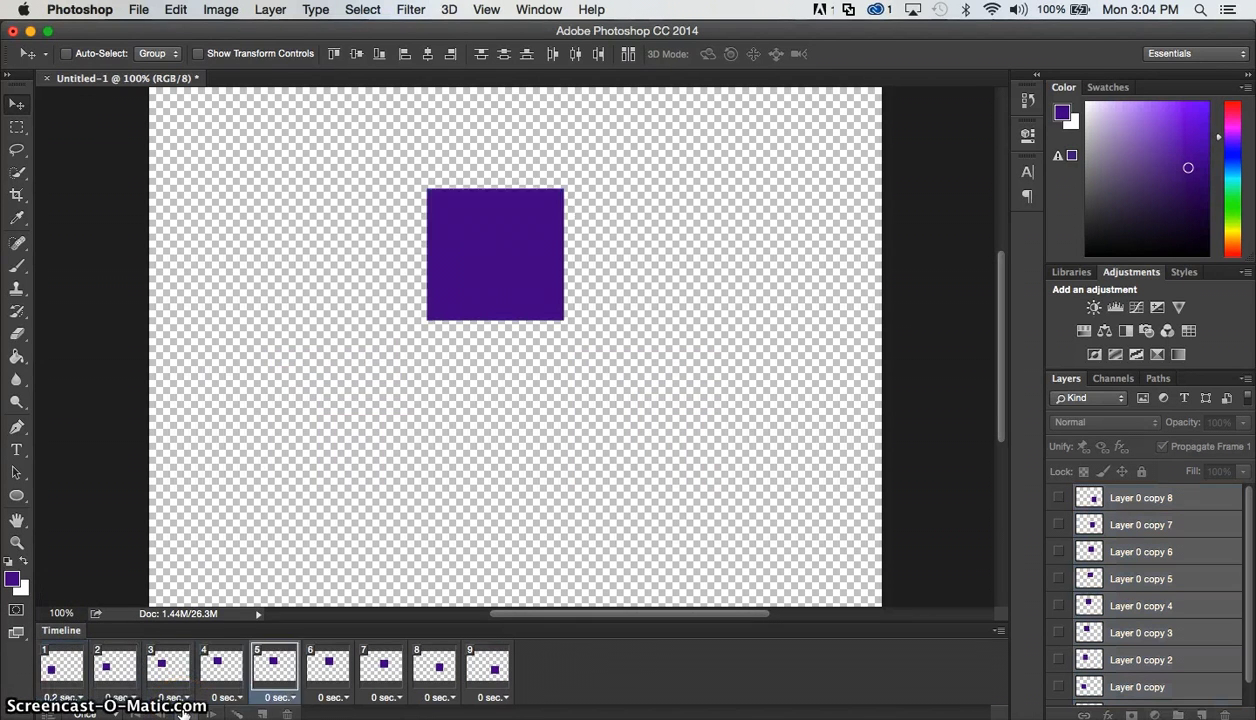
Step: Set the delay of the second and third frames to 0.2 seconds and play the animation again
left_click(118, 697)
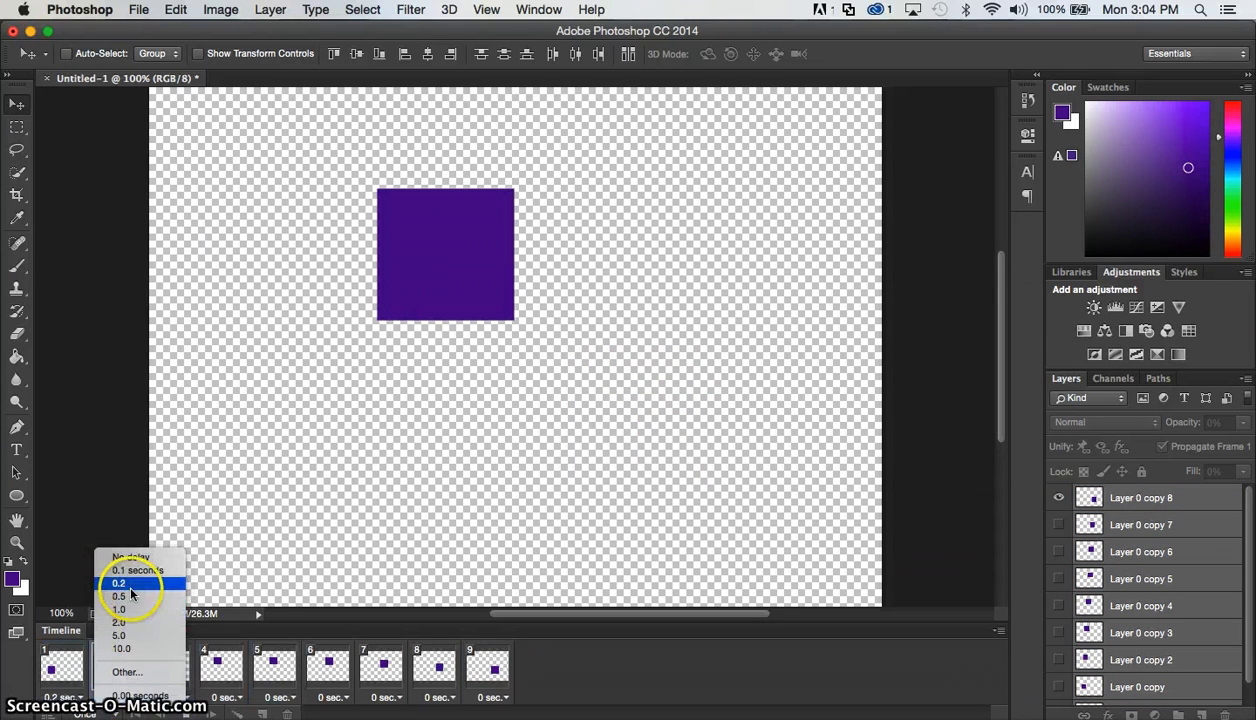
left_click(120, 596)
left_click(130, 697)
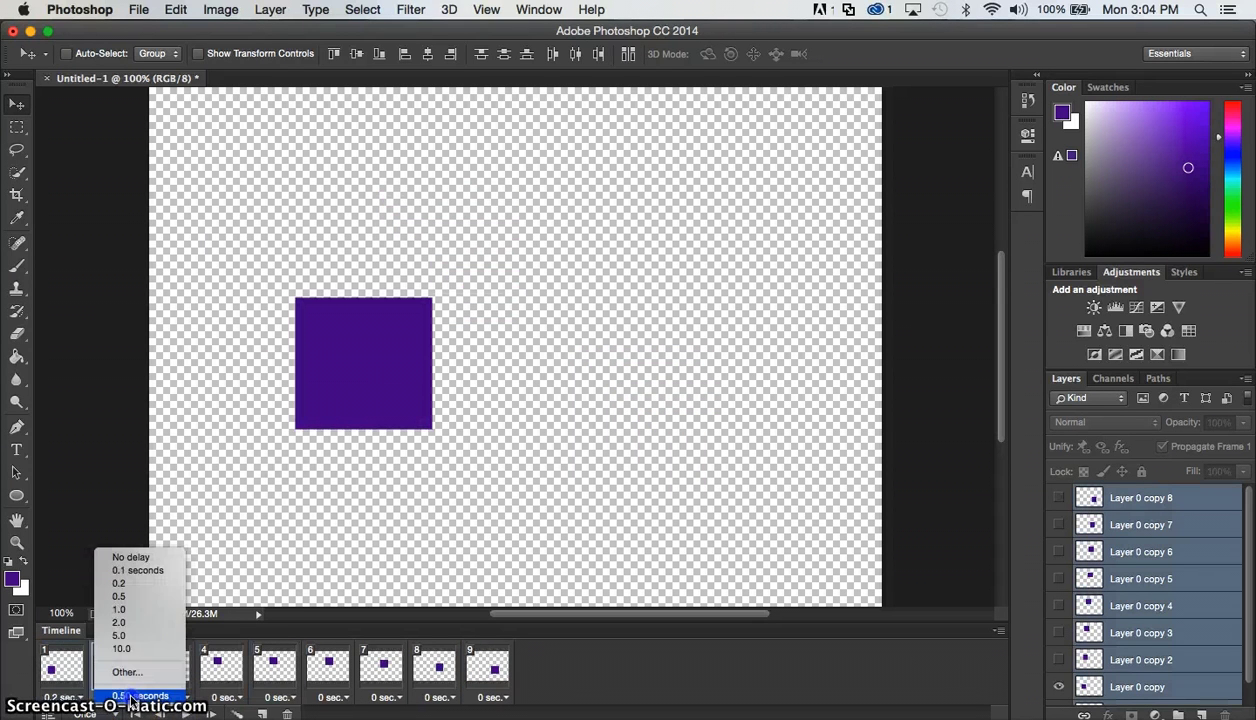
left_click(135, 570)
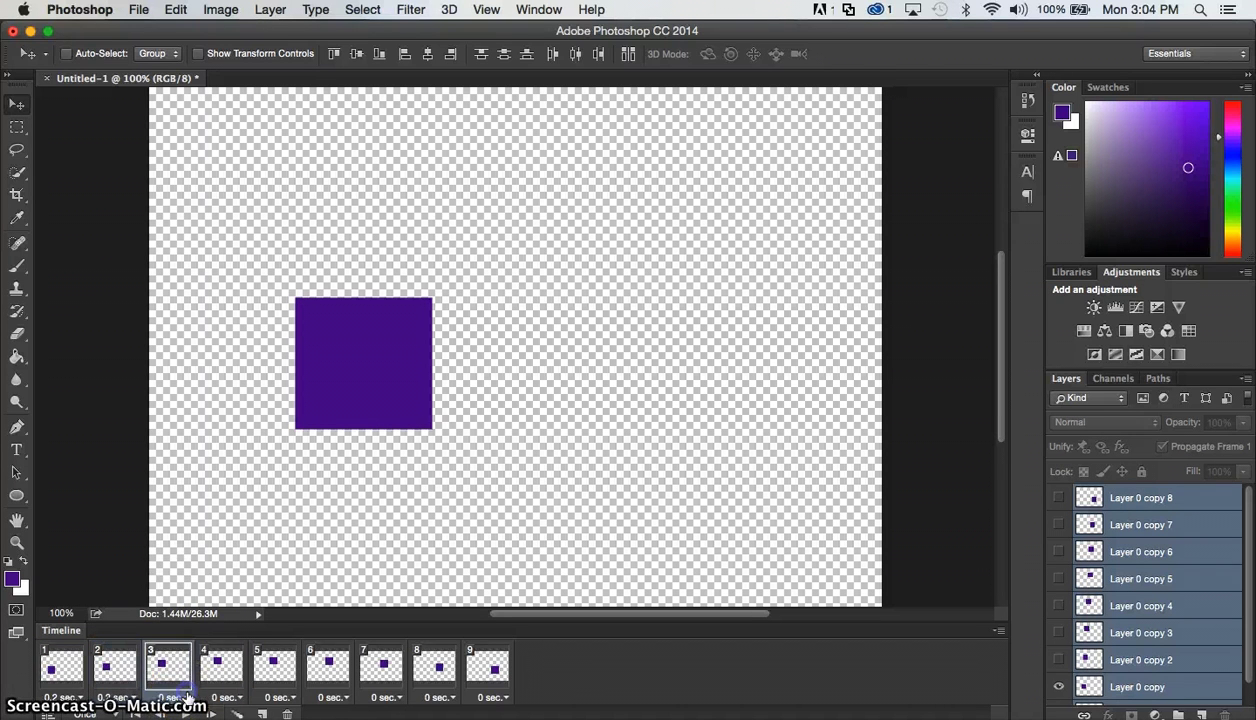
left_click(186, 697)
left_click(188, 570)
left_click(185, 713)
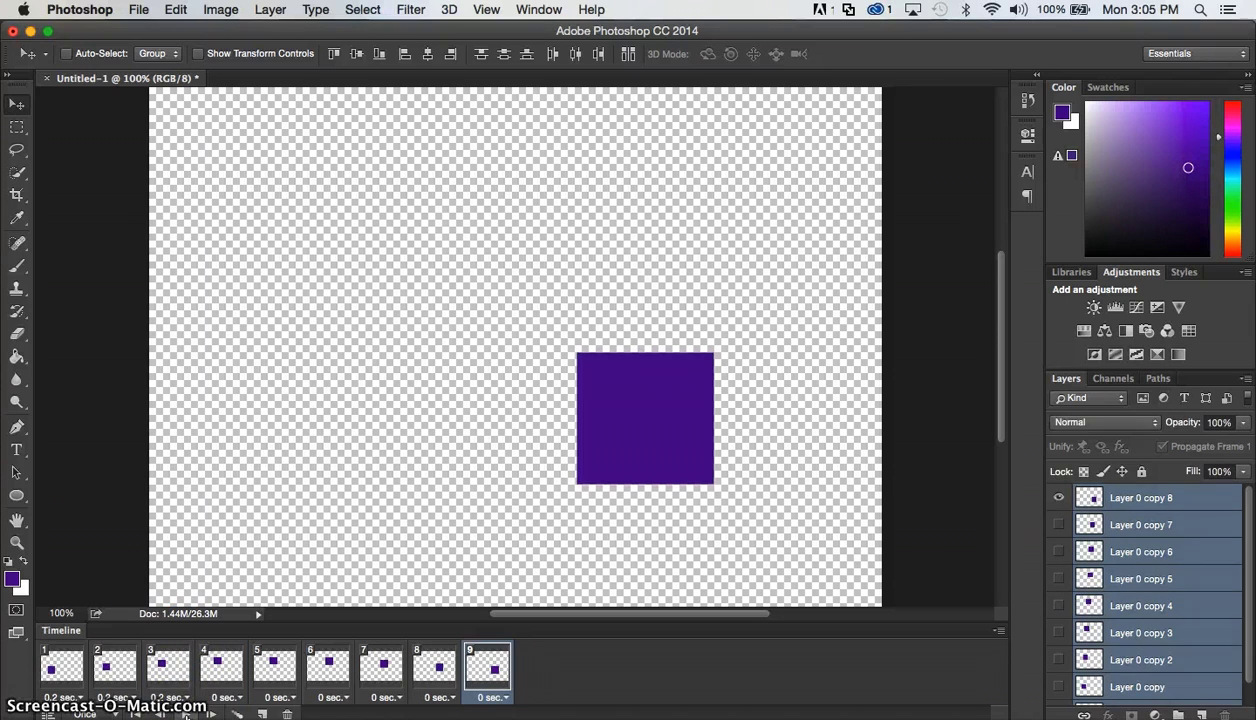
left_click(185, 713)
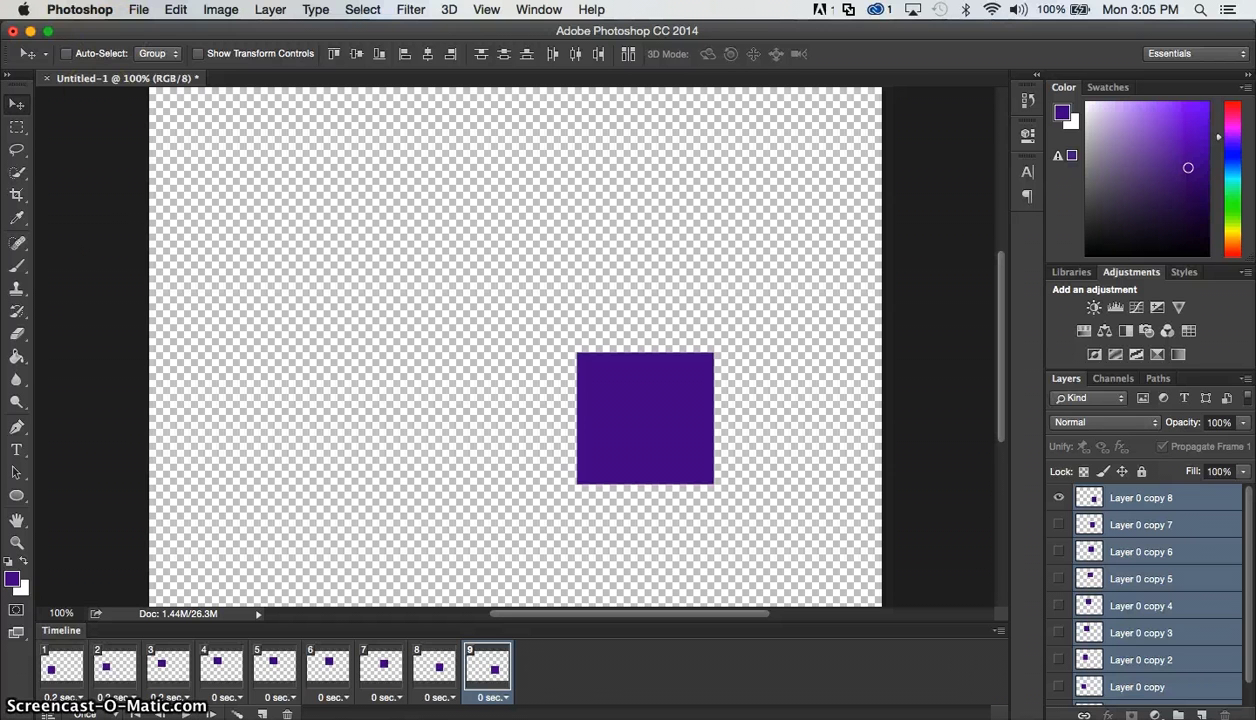
Step: Open the Save for Web export settings for the animation
left_click(139, 9)
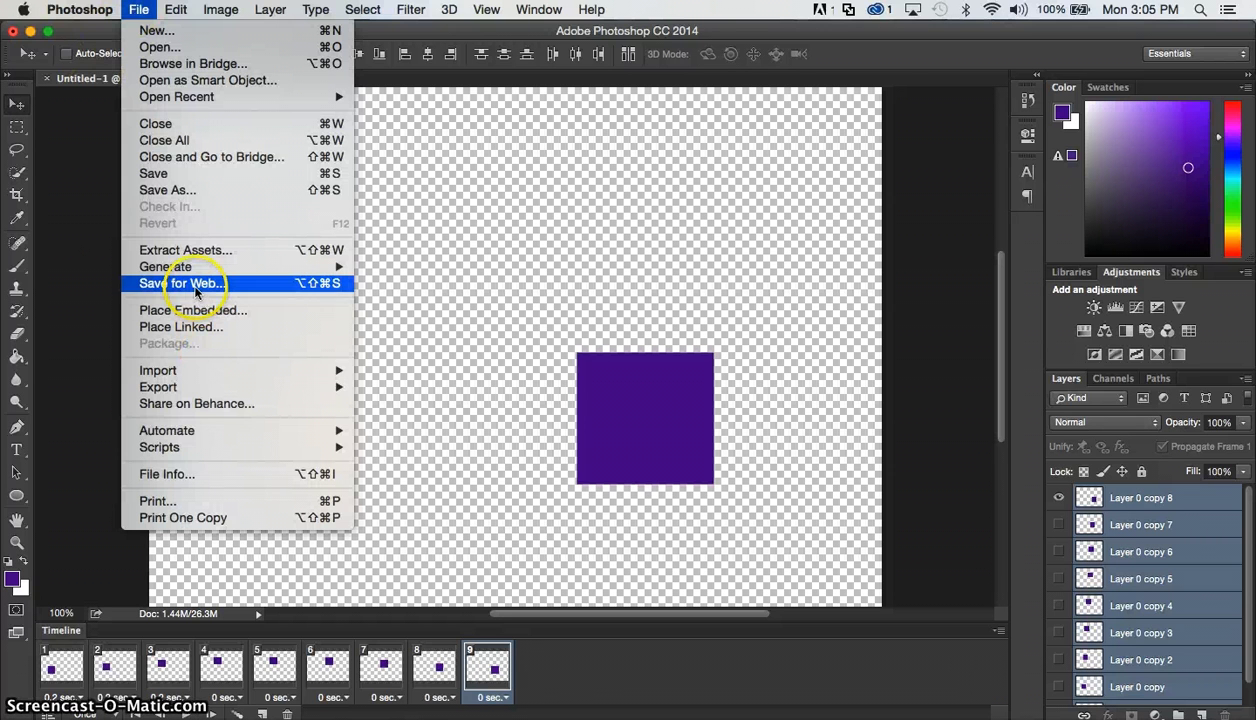
left_click(196, 290)
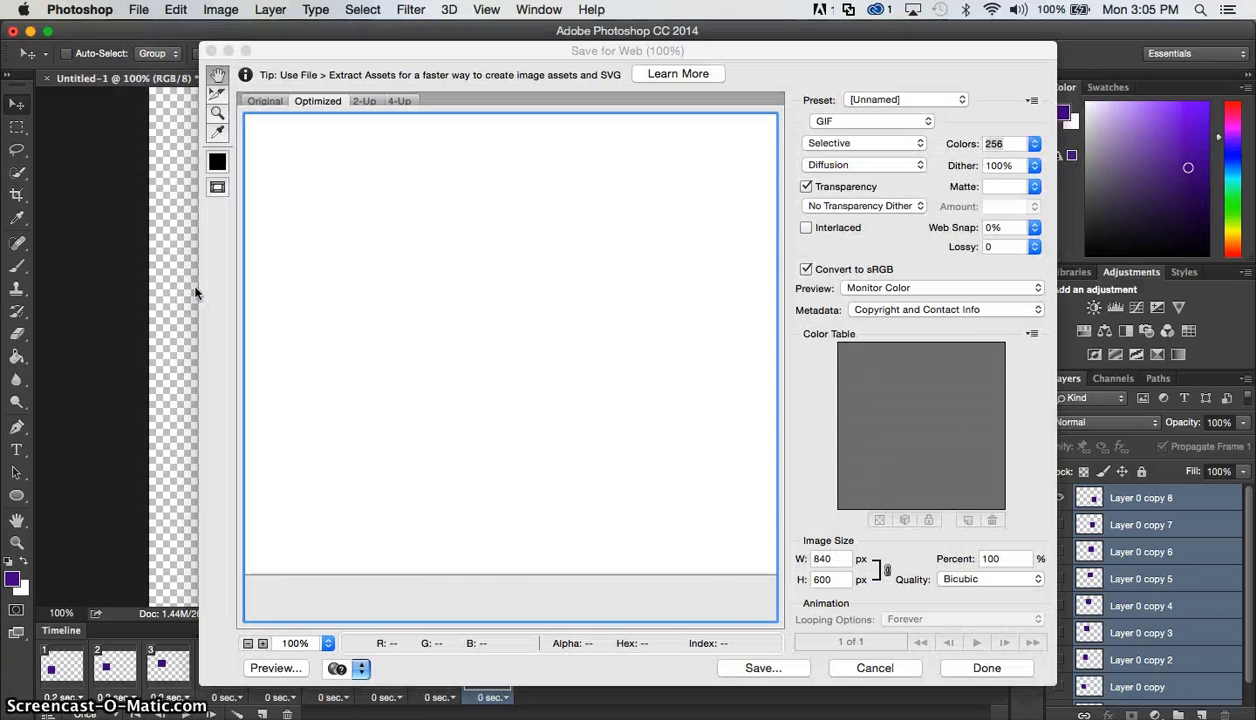
left_click(618, 182)
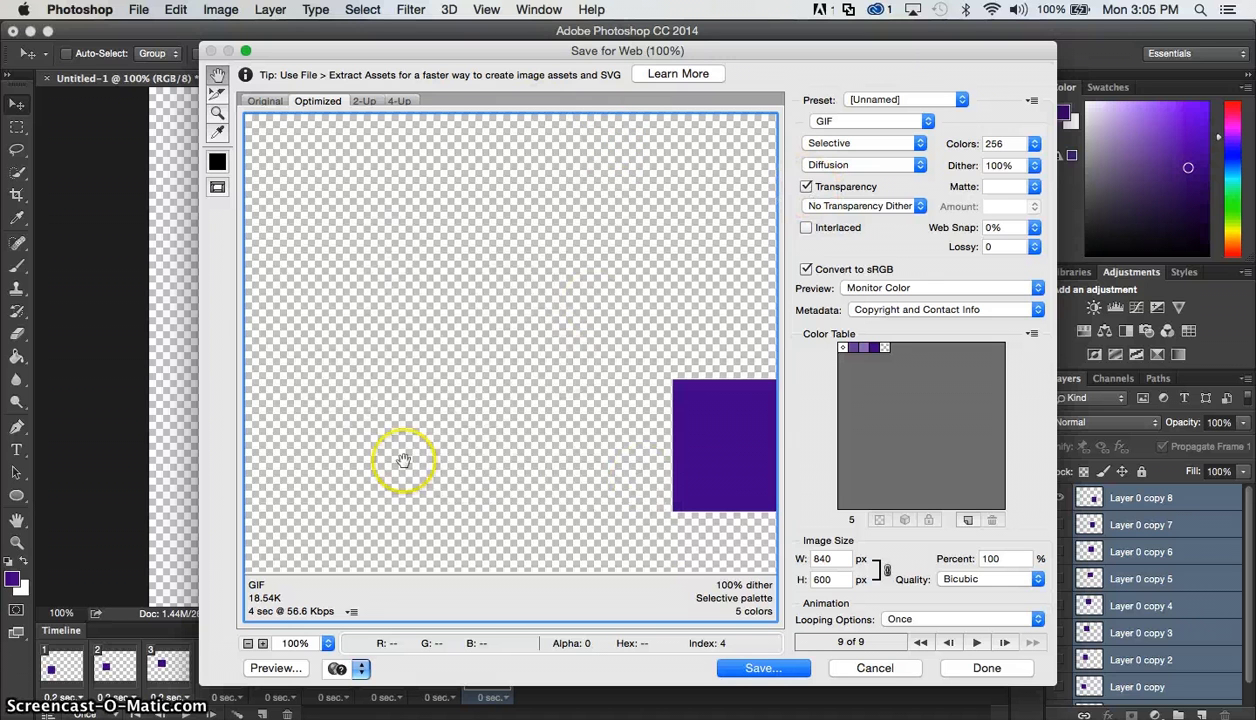
Step: Compare the GIF preview with transparency off and on, and look through the available export presets
left_click(806, 187)
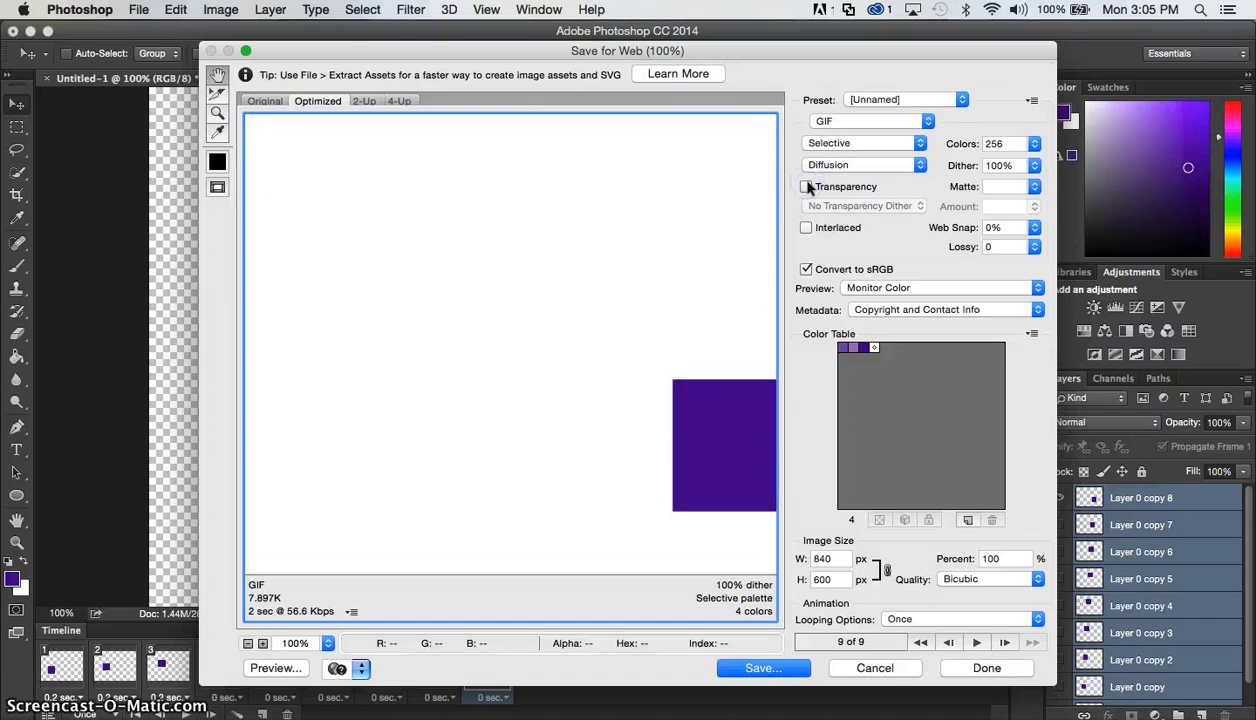
left_click(806, 187)
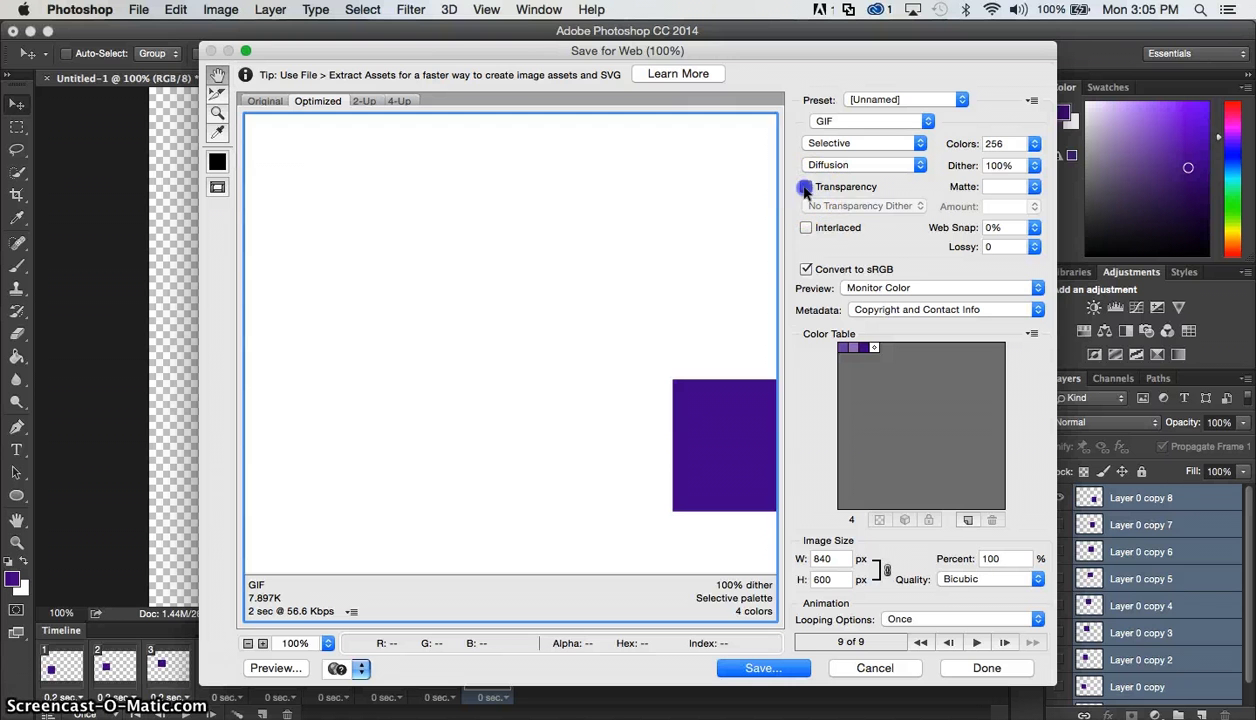
left_click(806, 187)
left_click(806, 187)
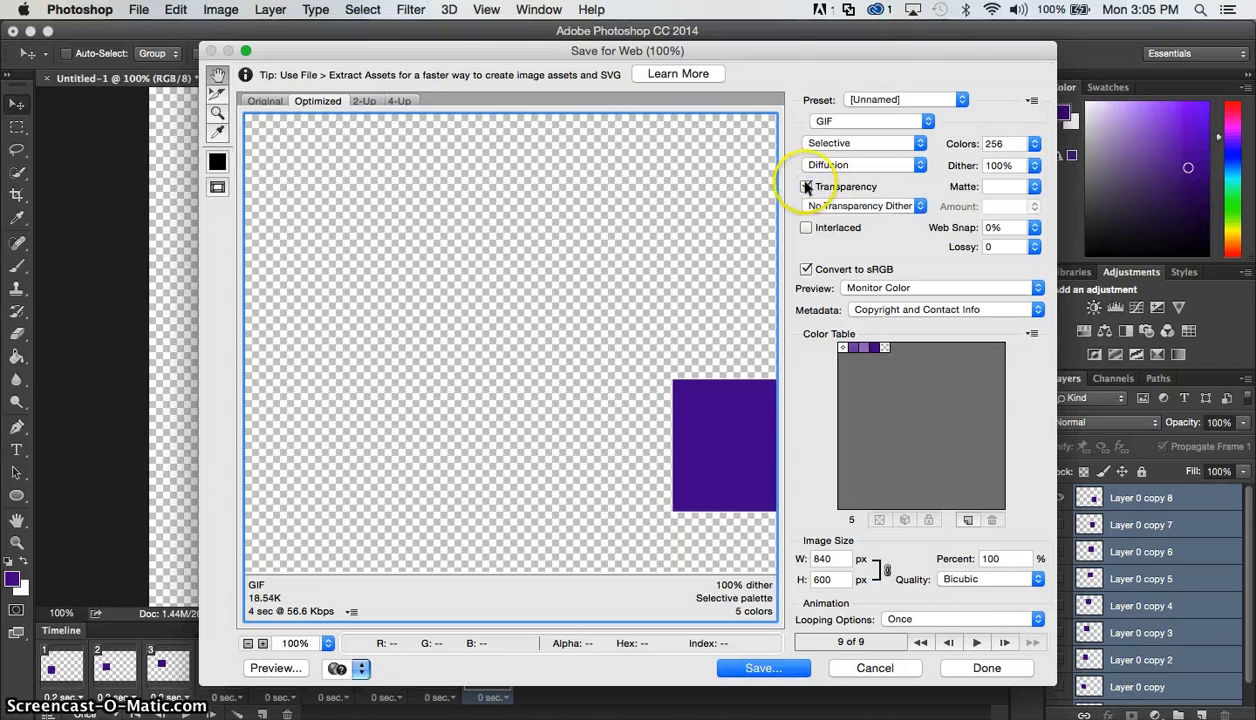
left_click(909, 101)
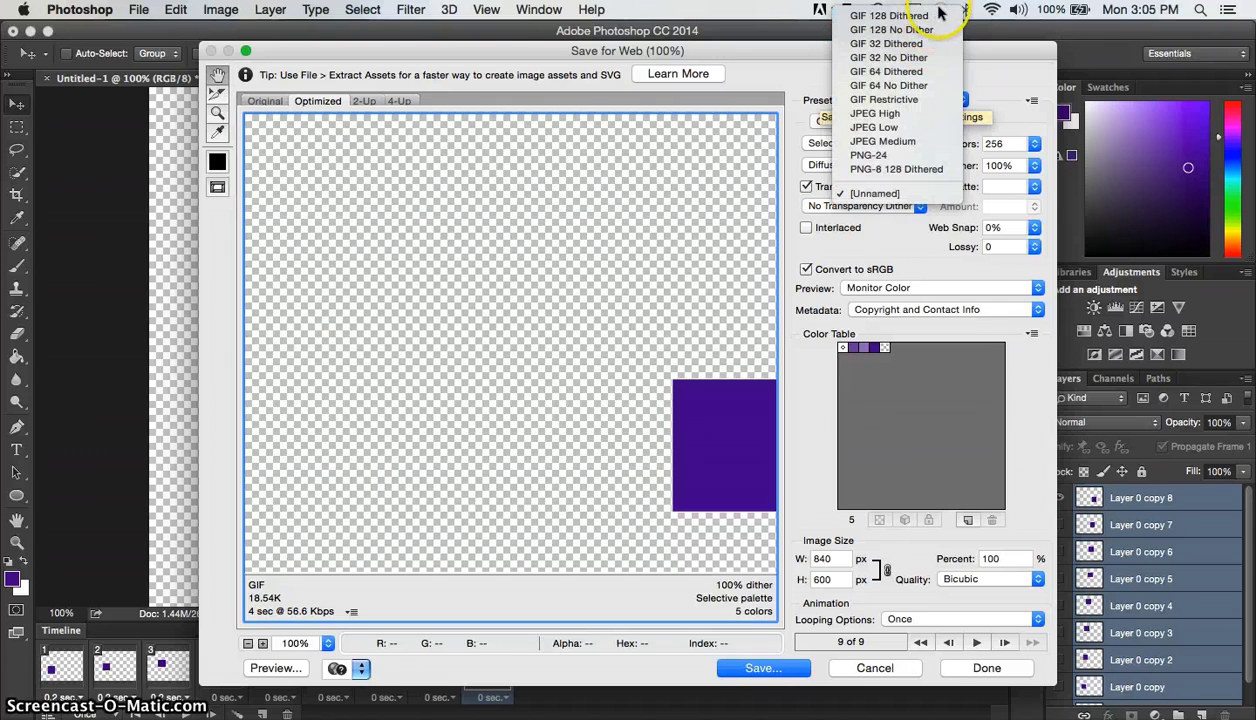
left_click(985, 73)
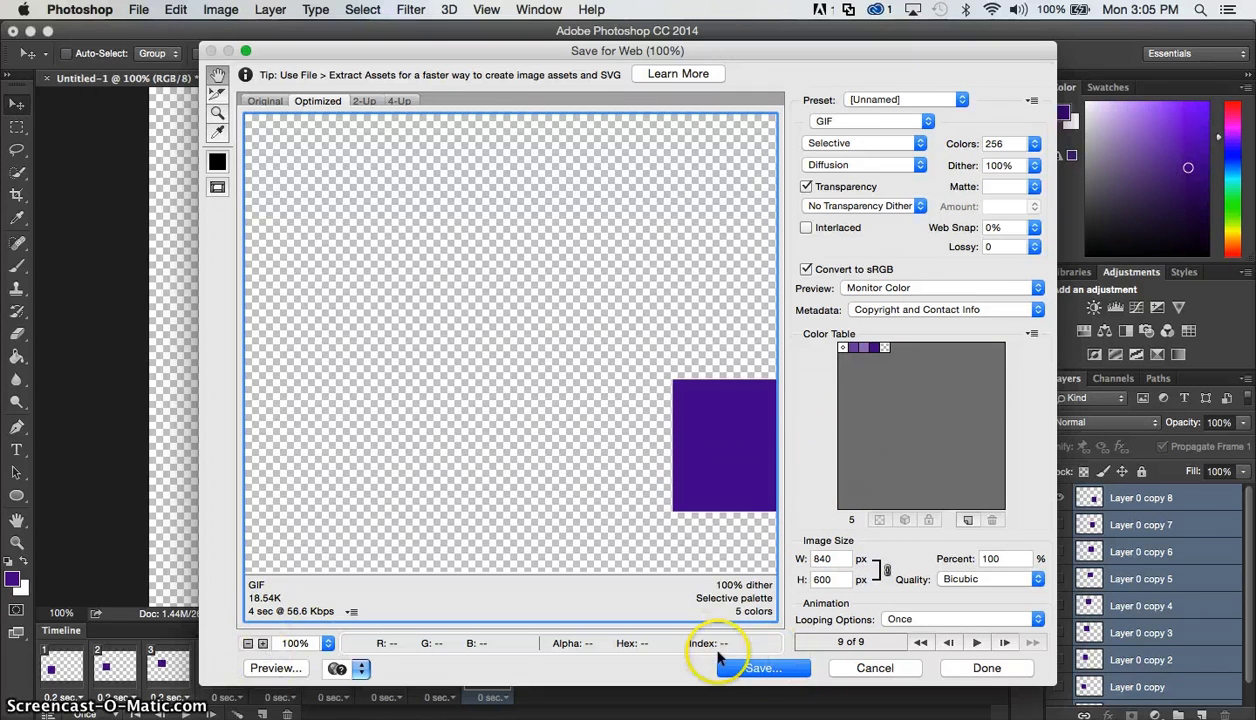
Step: Save the animation as an optimized GIF on the Desktop, using the author's surname as the file name
left_click(748, 668)
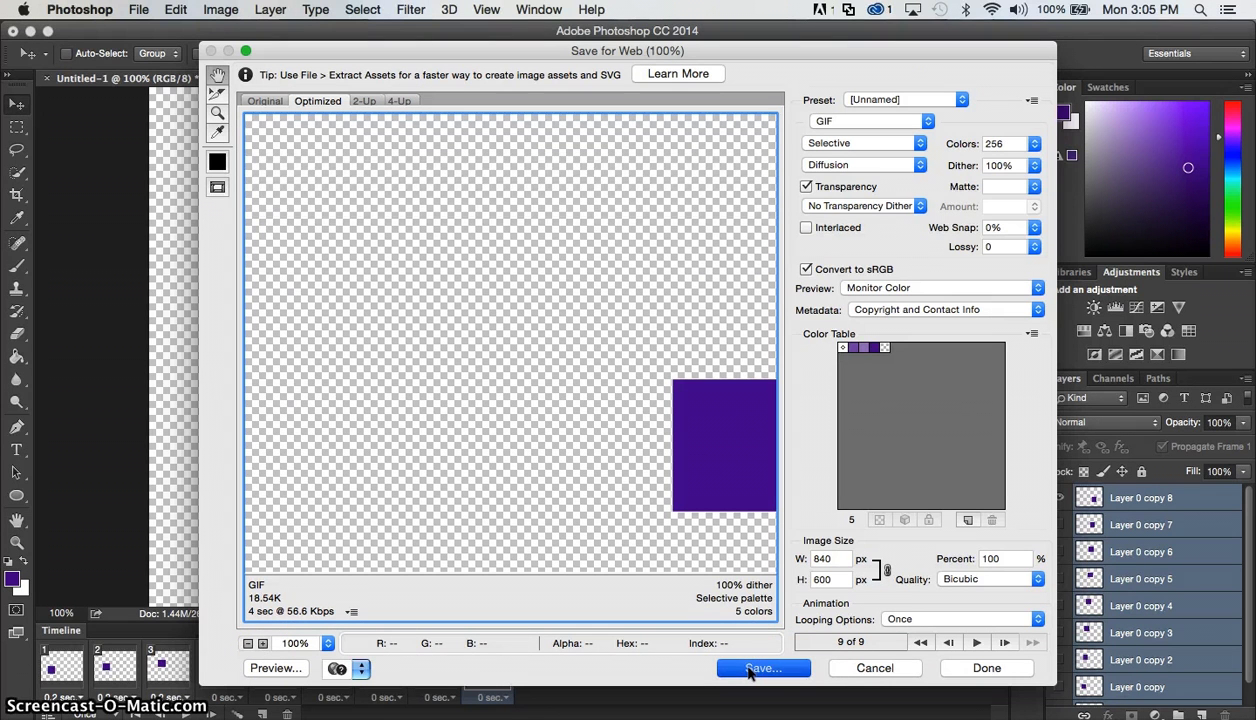
left_click(785, 668)
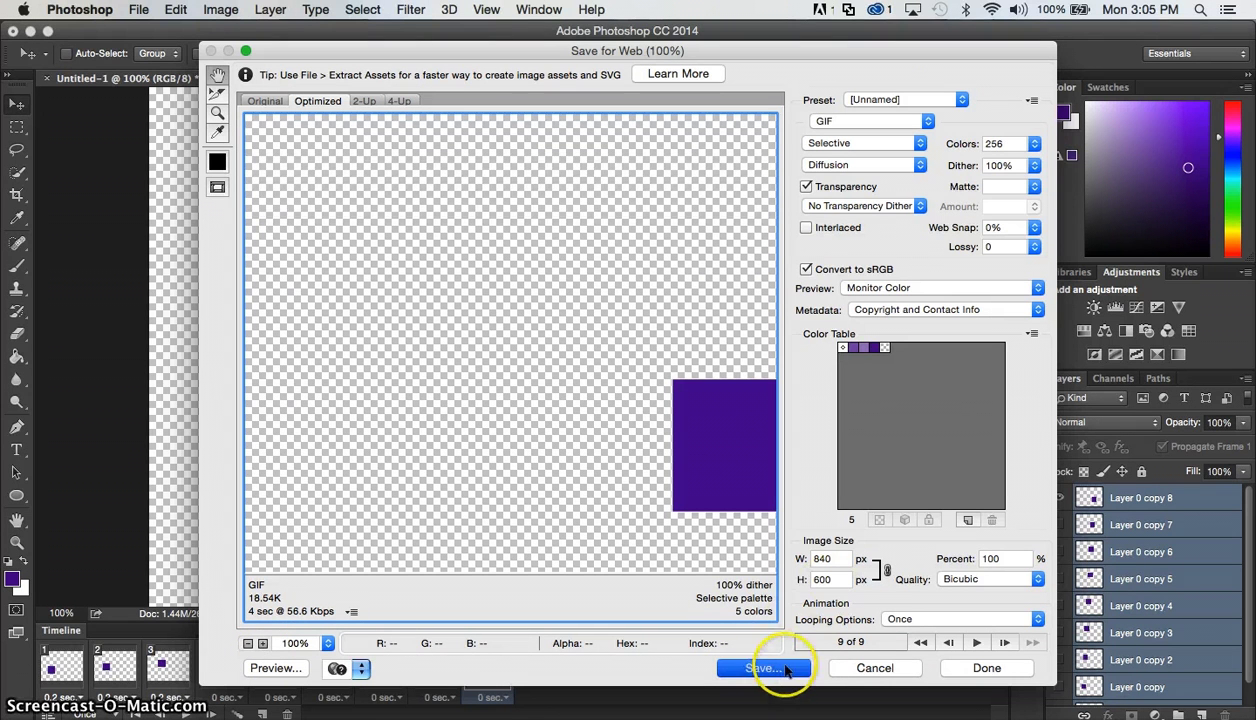
left_click(760, 677)
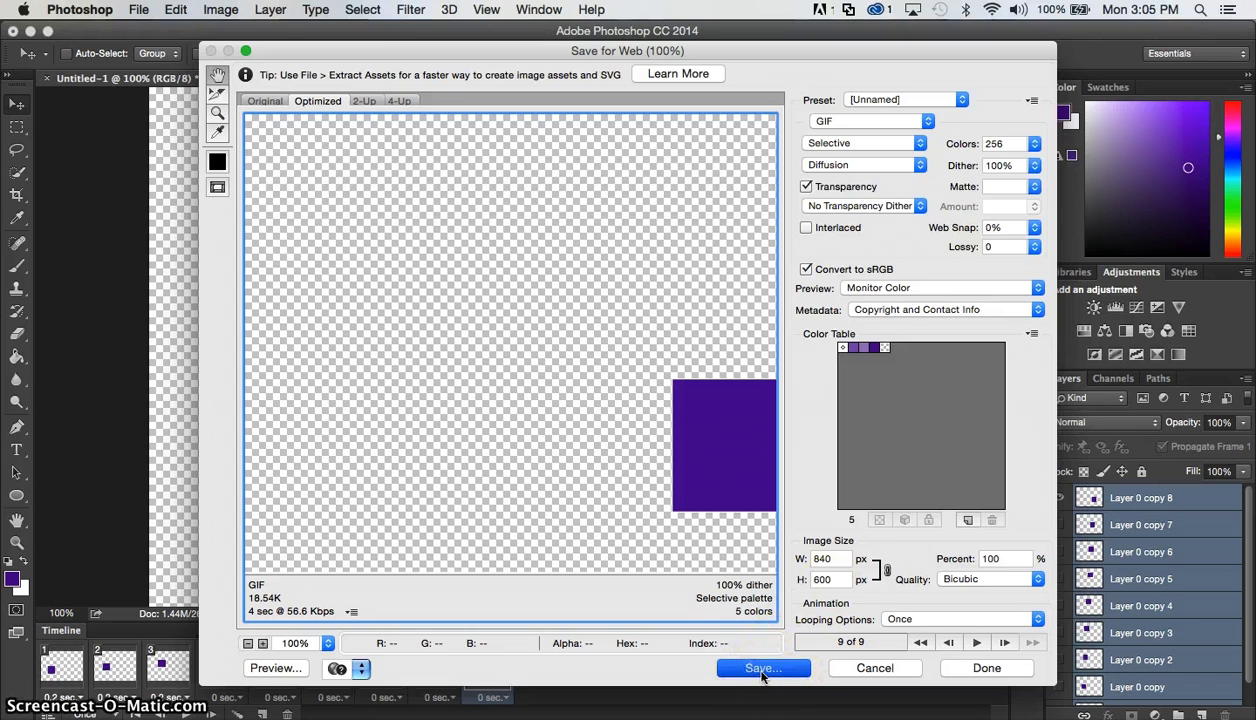
left_click(762, 677)
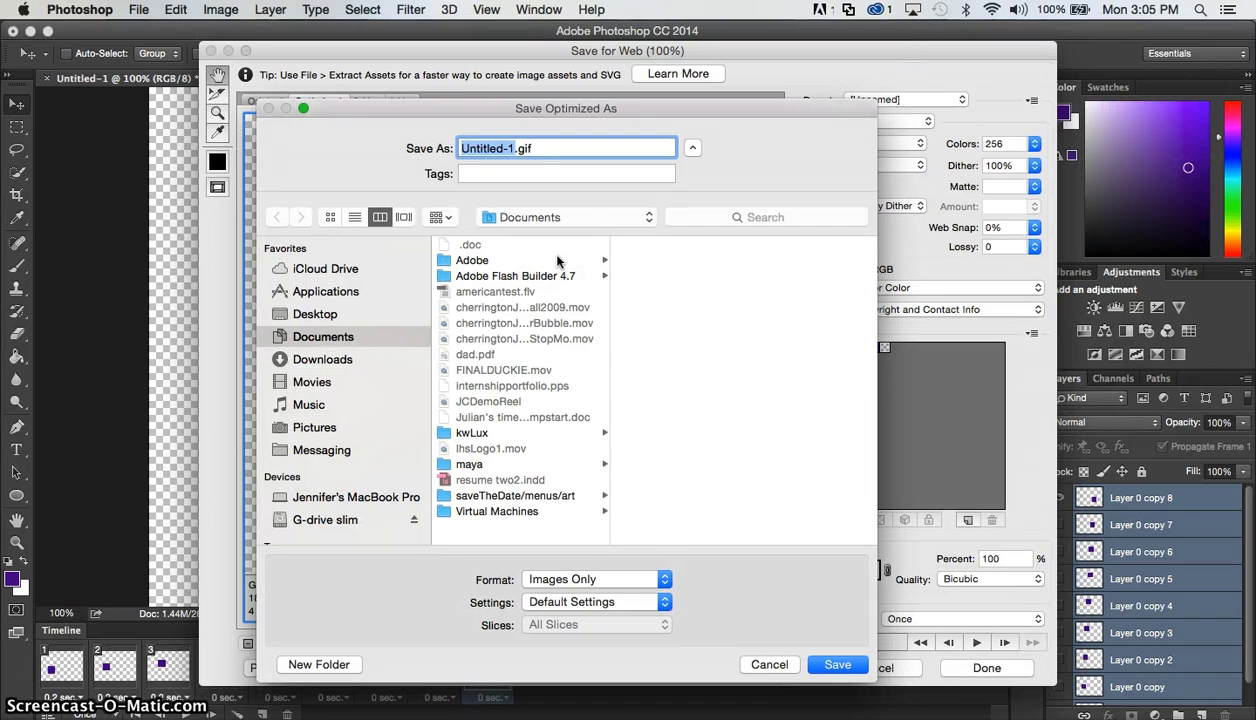
type("cherrington")
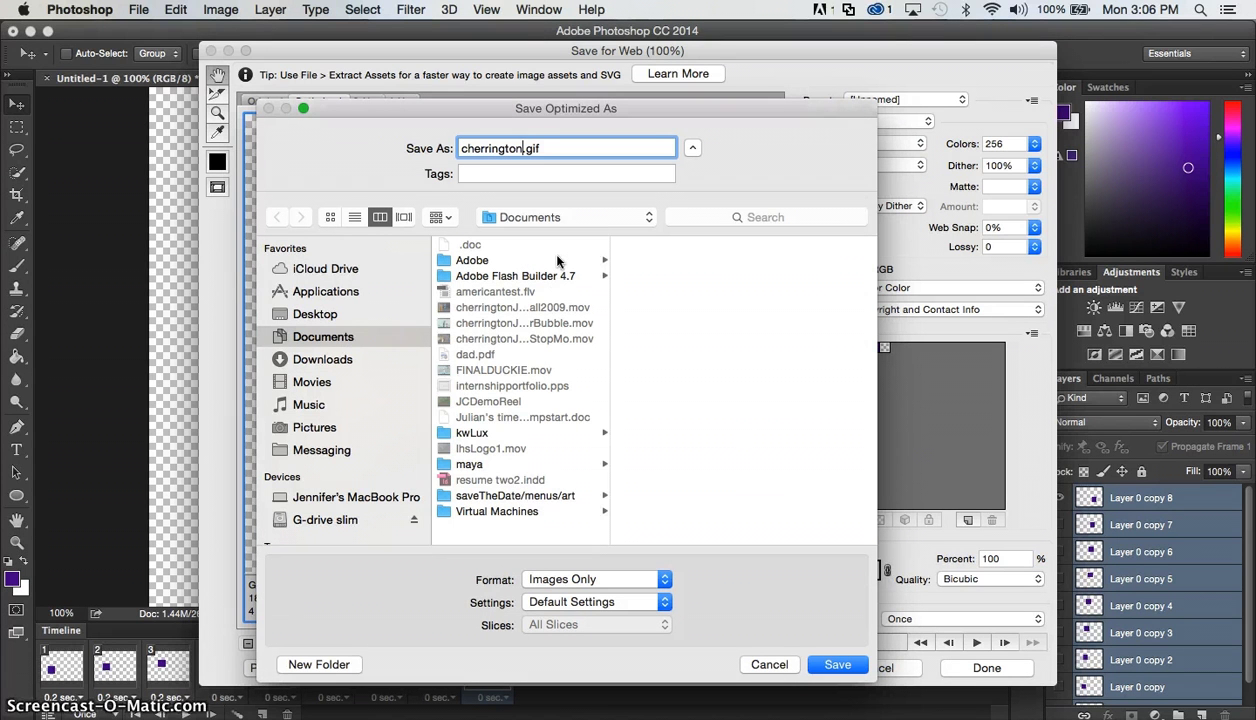
left_click(307, 316)
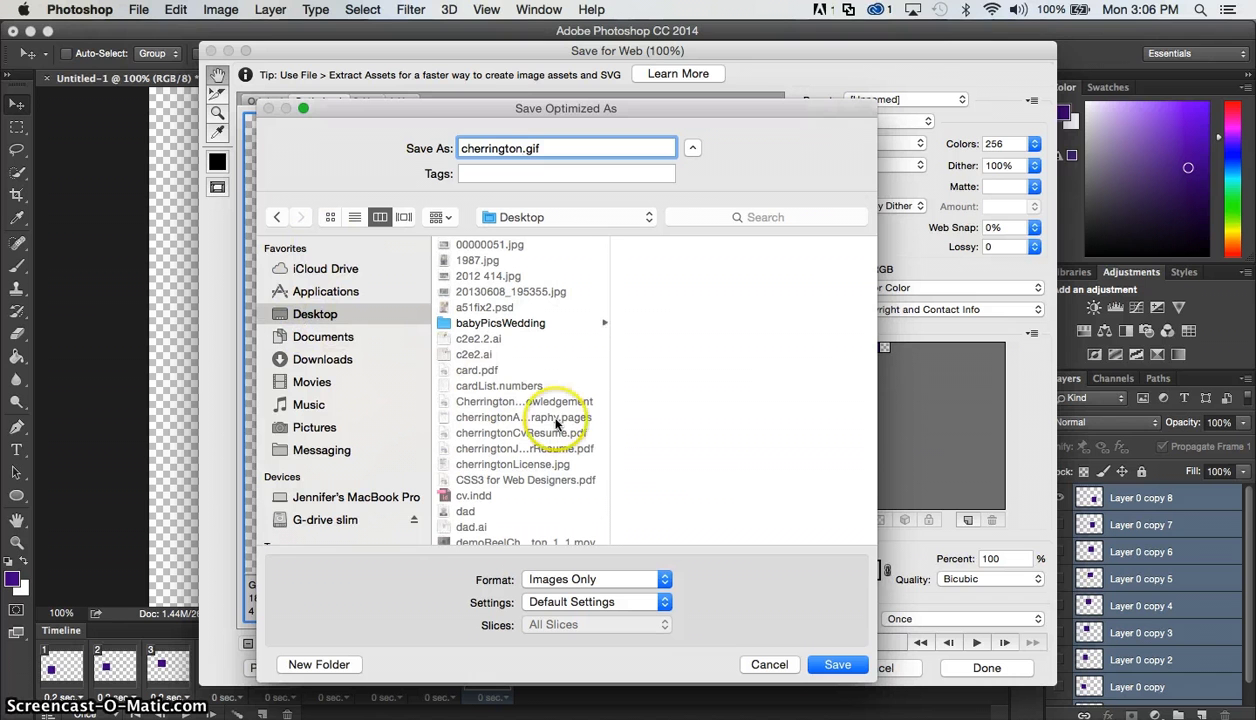
left_click(830, 664)
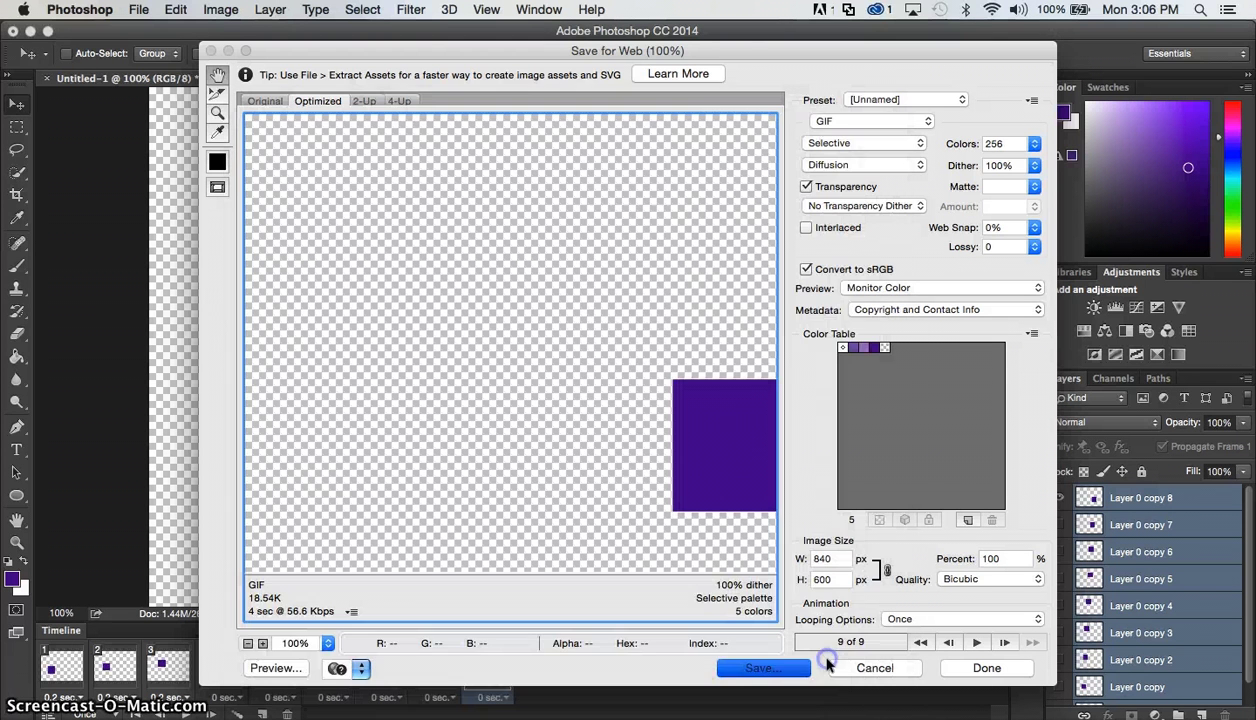